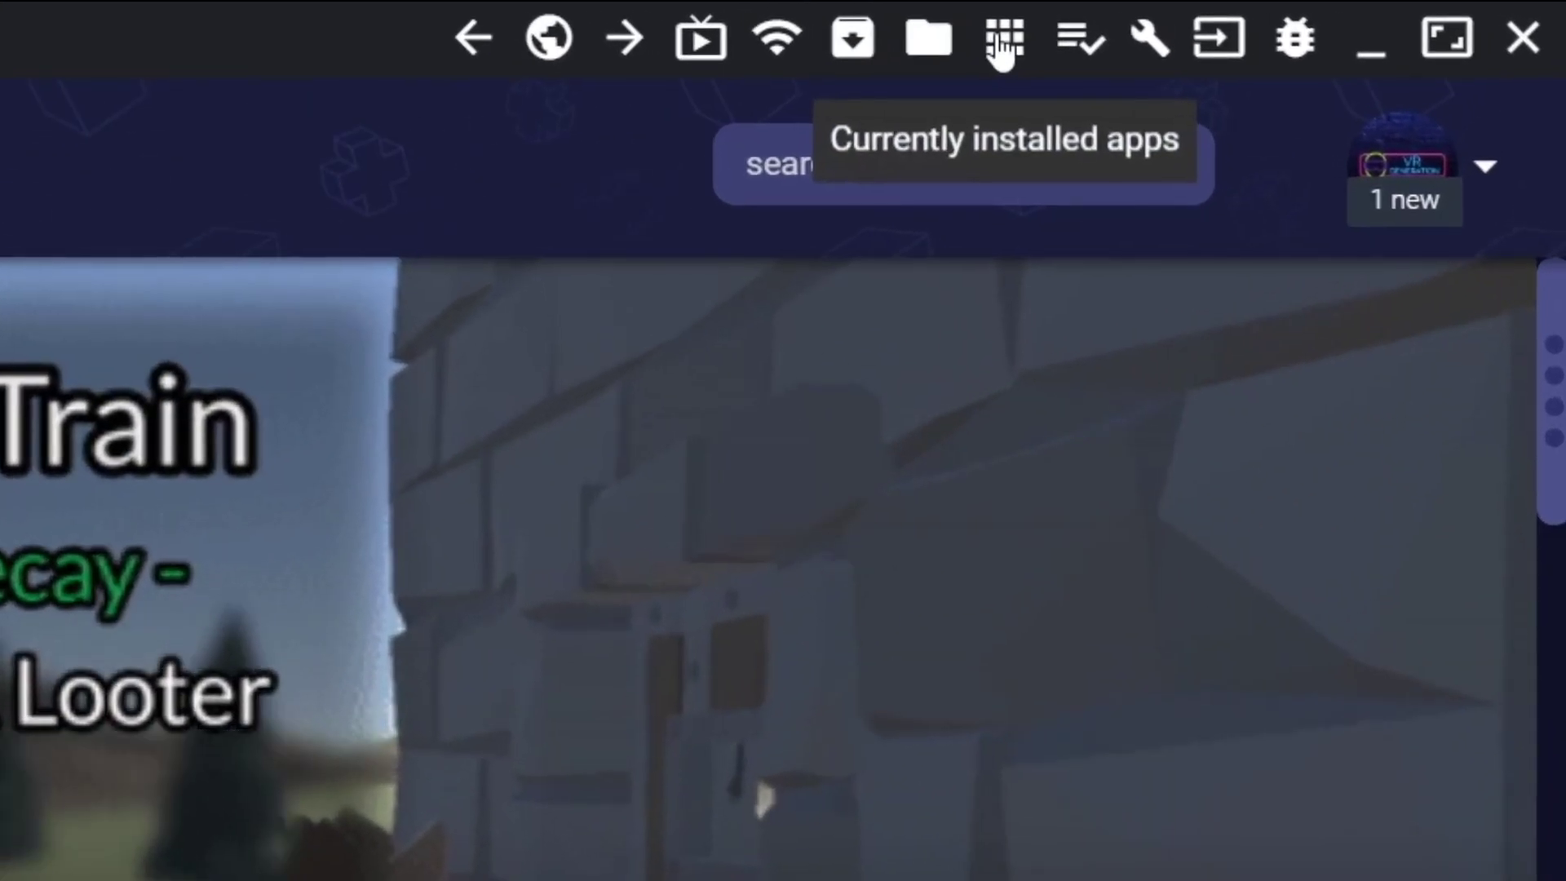
# From the headset's installed apps, back up Beat Saber's game data via its settings gear.
pyautogui.click(1064, 40)
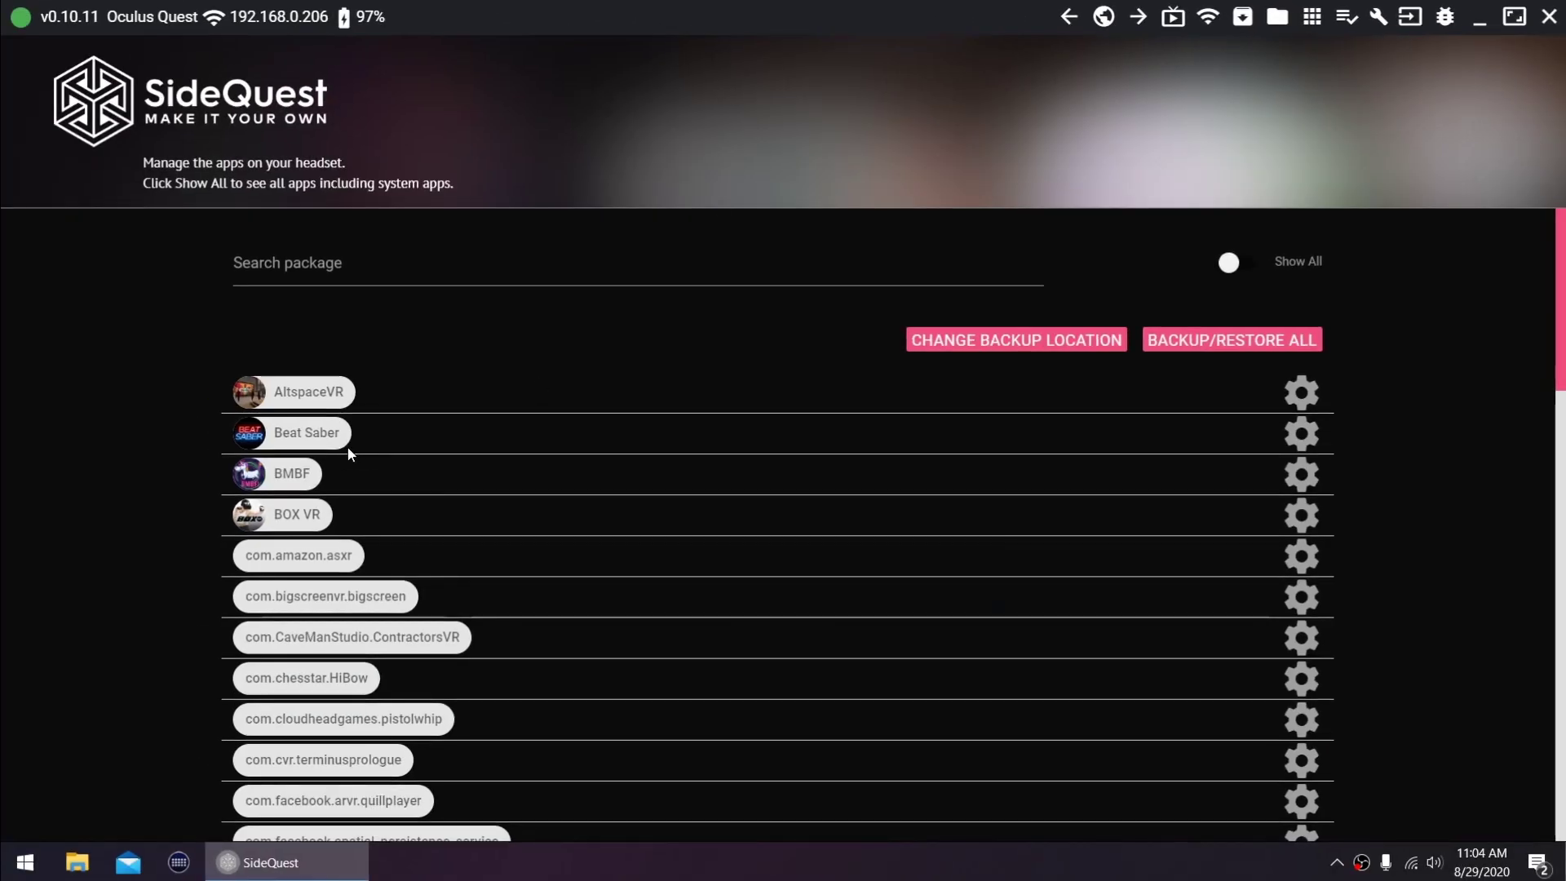
pyautogui.click(1289, 438)
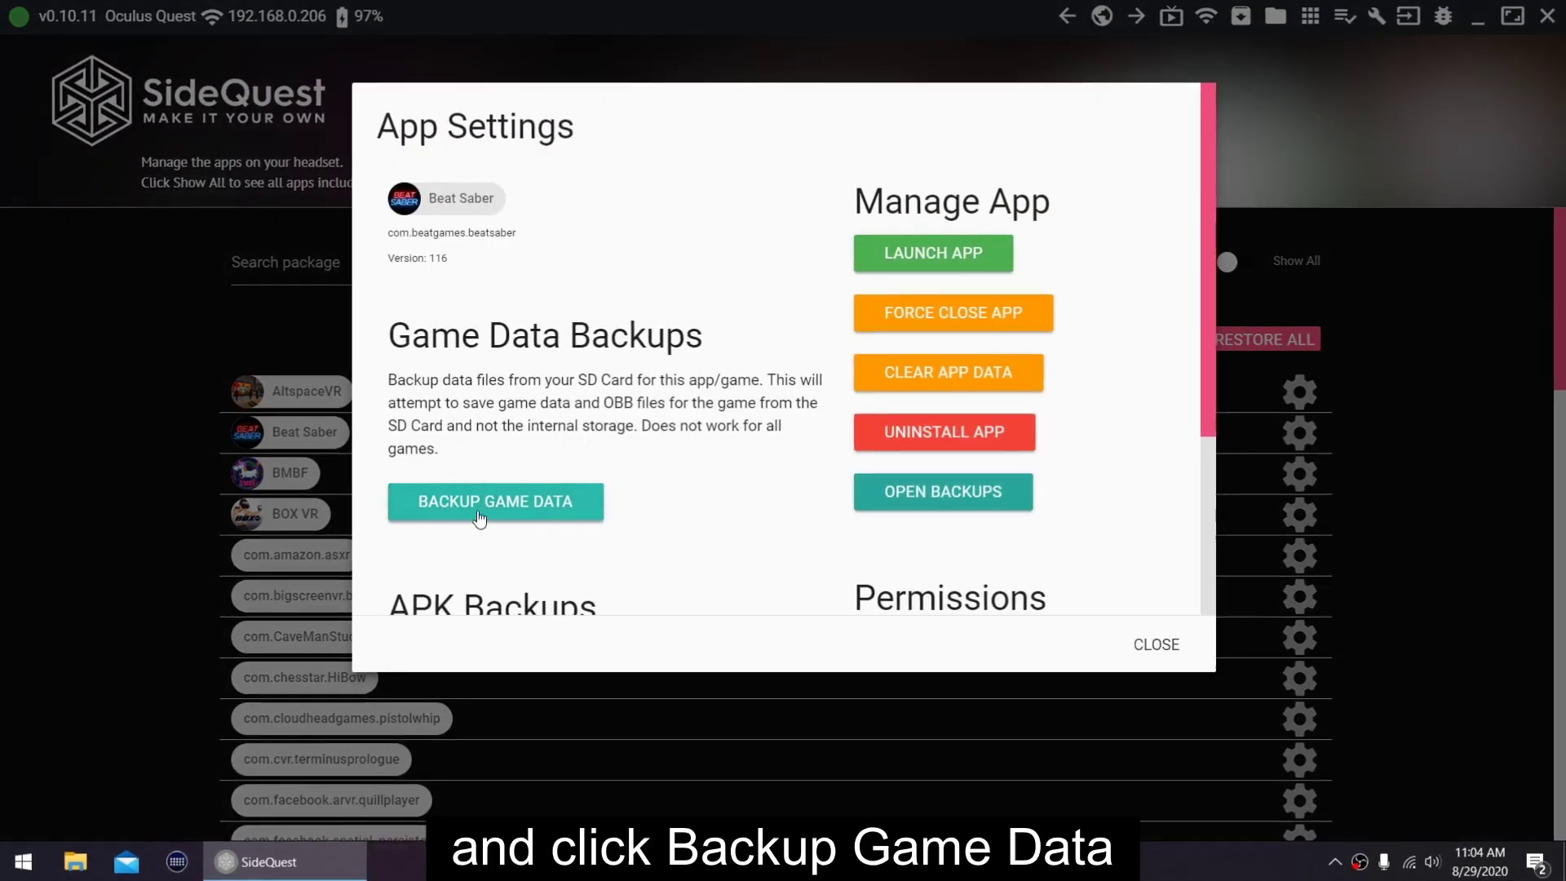
pyautogui.click(480, 513)
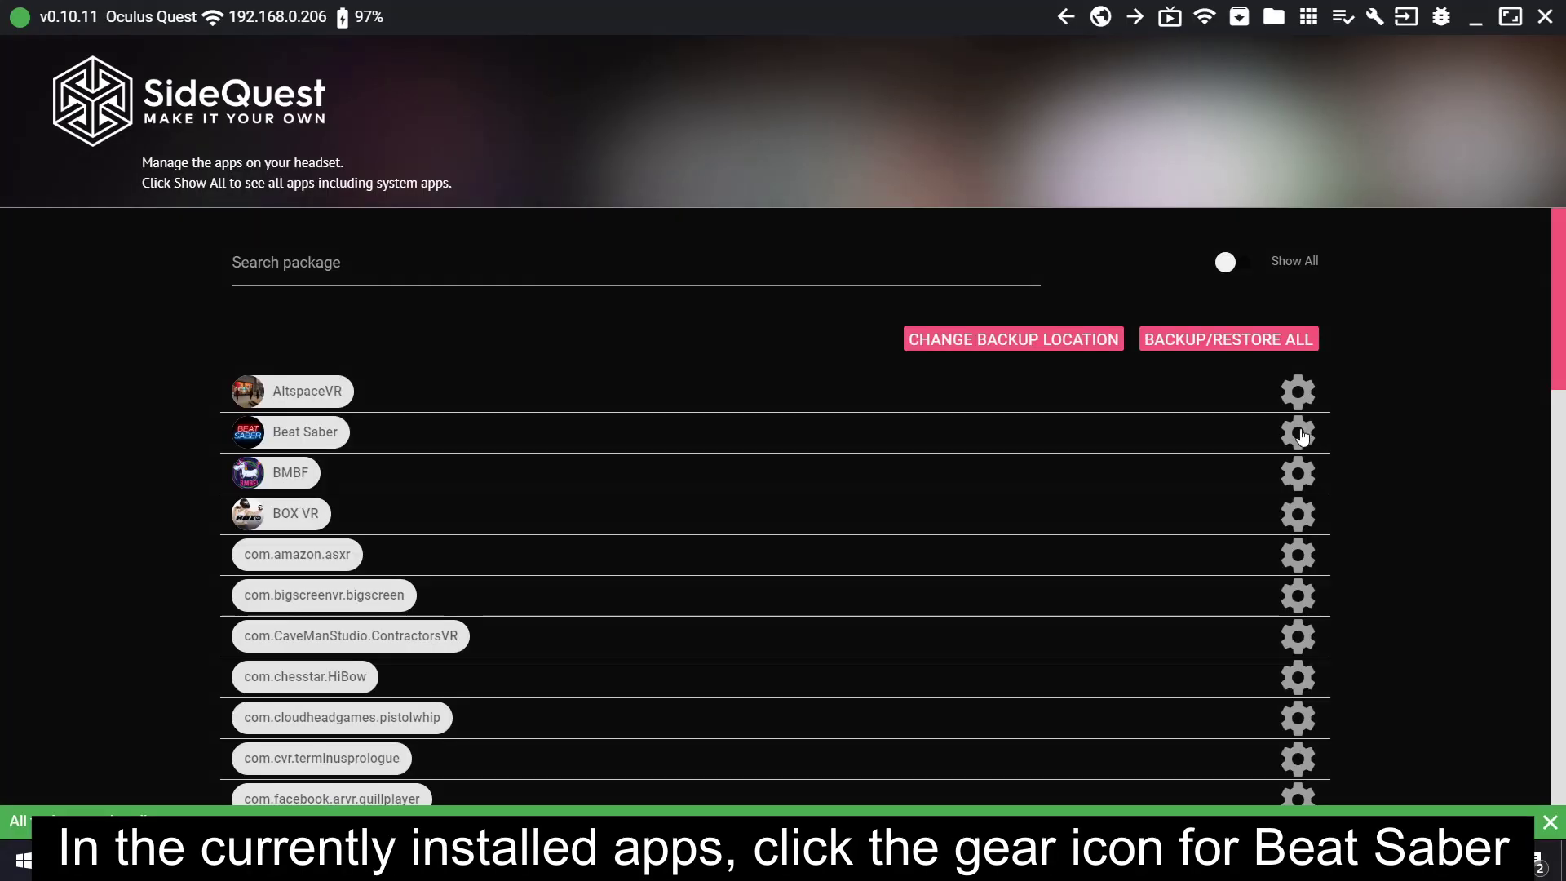
# Uninstall Beat Saber and then the old BMBF from the headset's installed apps.
pyautogui.click(1298, 432)
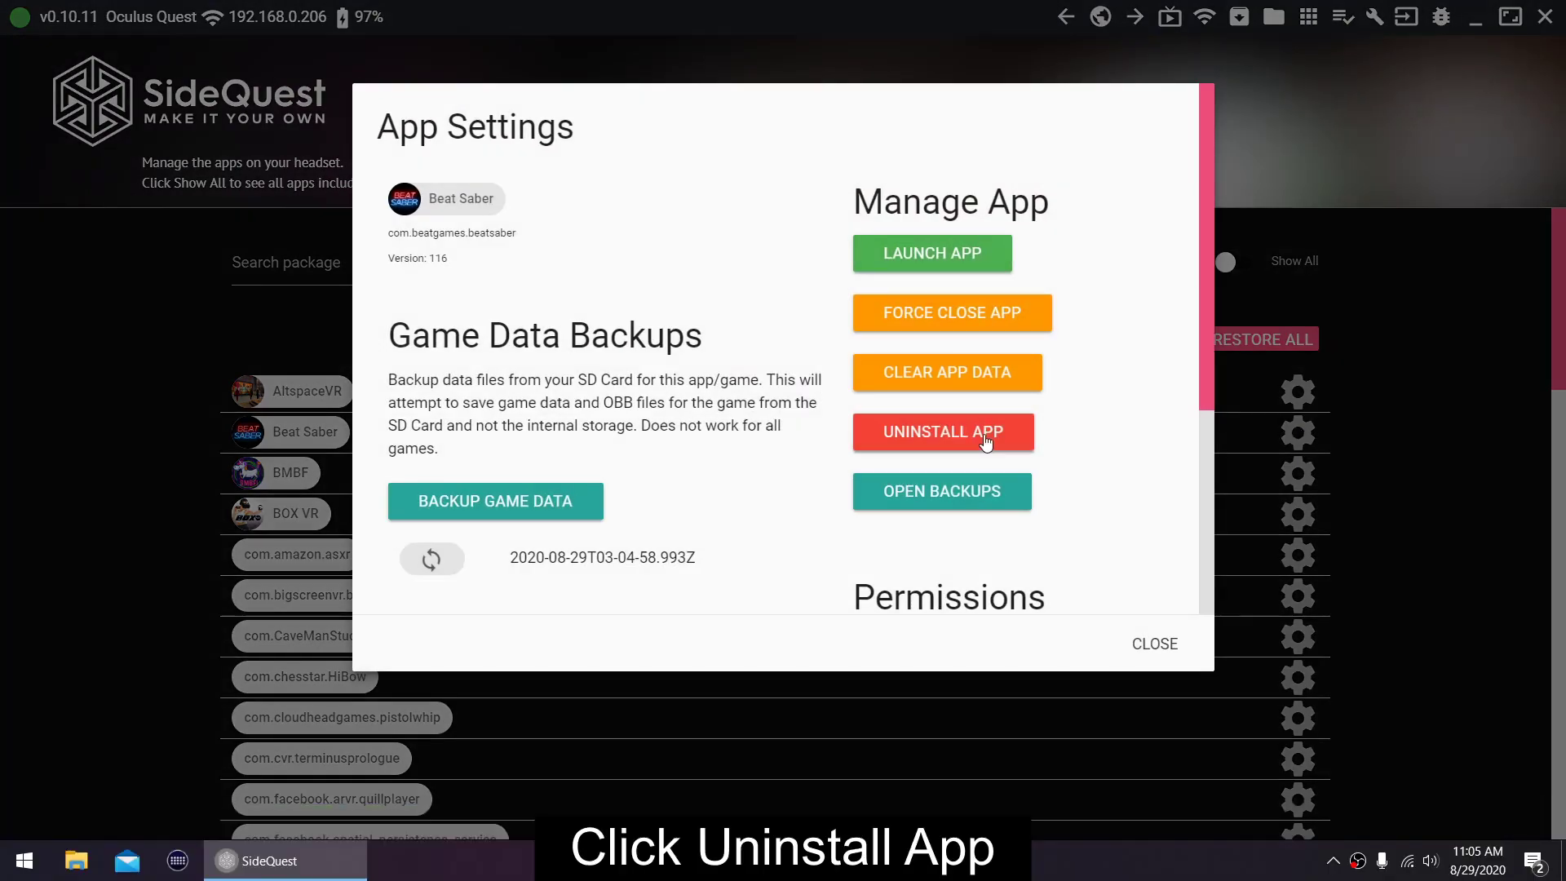
pyautogui.click(984, 437)
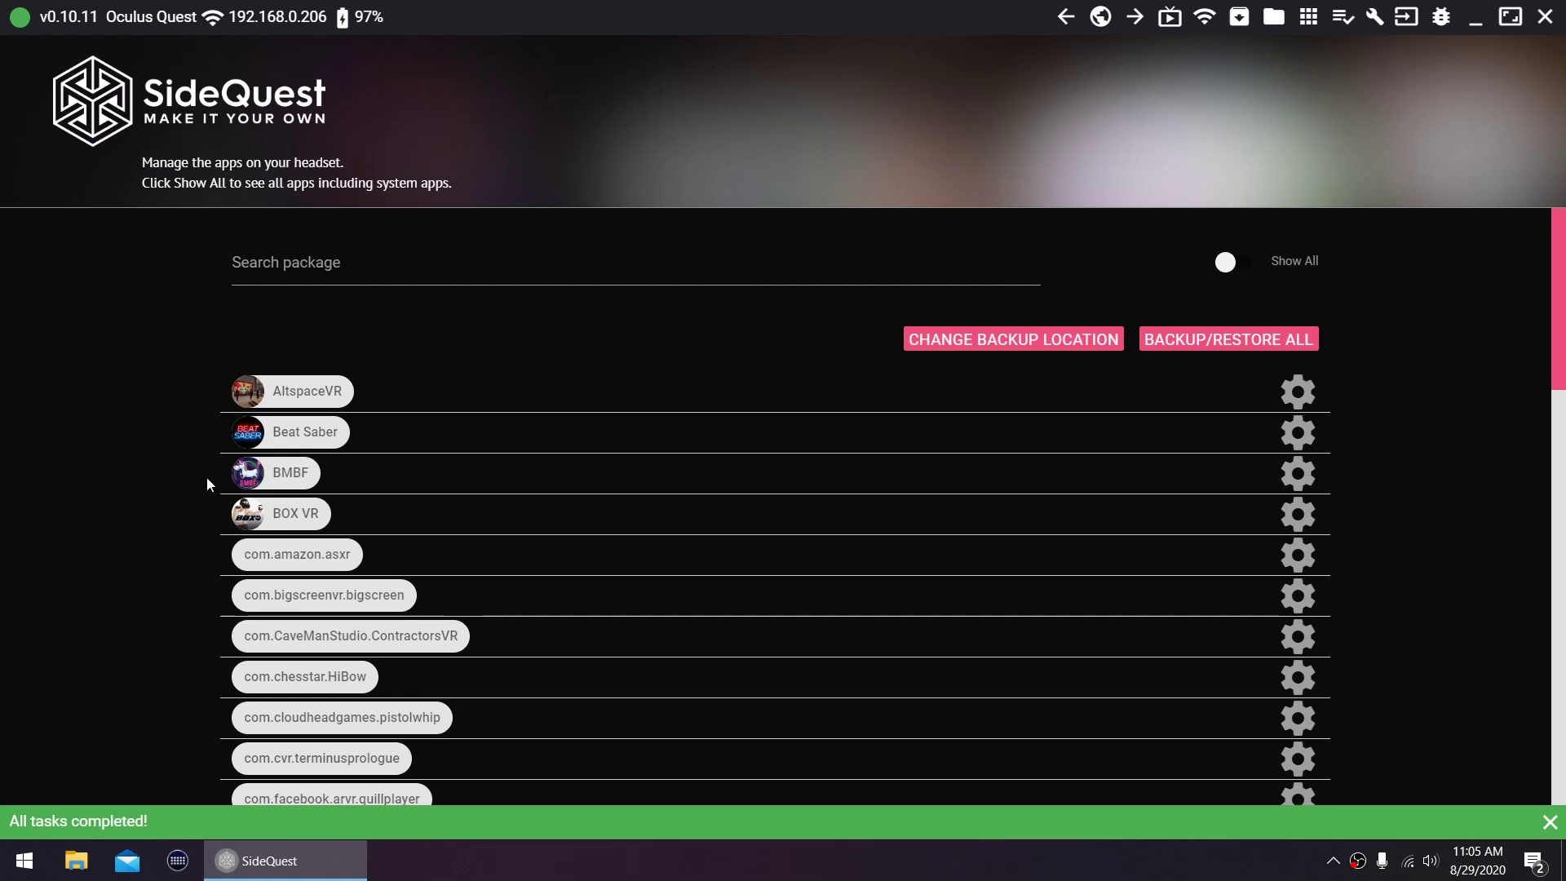
pyautogui.click(1295, 476)
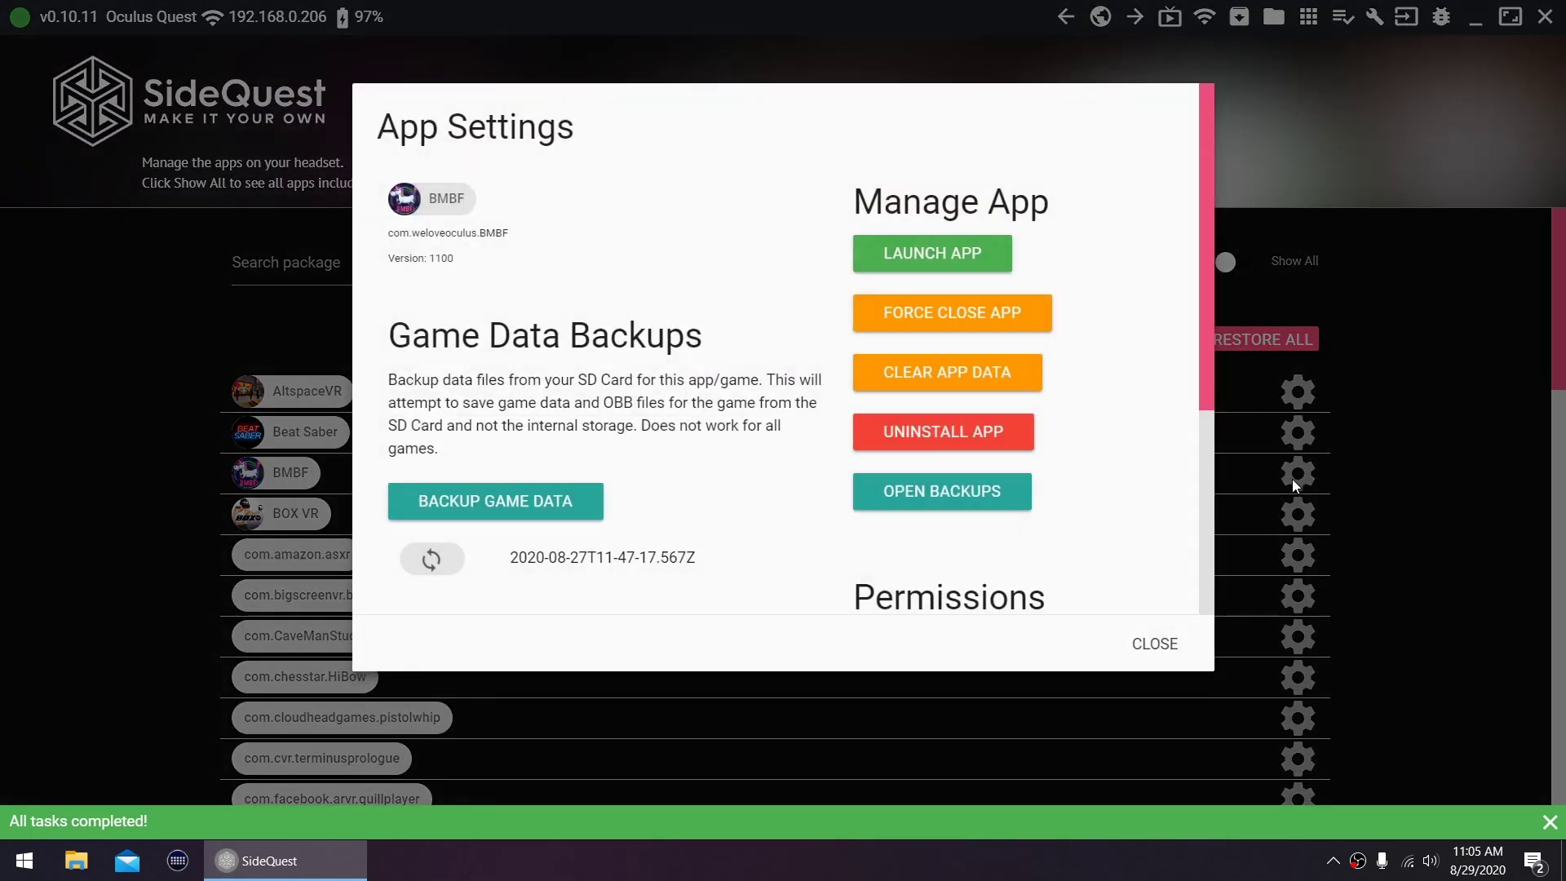
pyautogui.click(1001, 428)
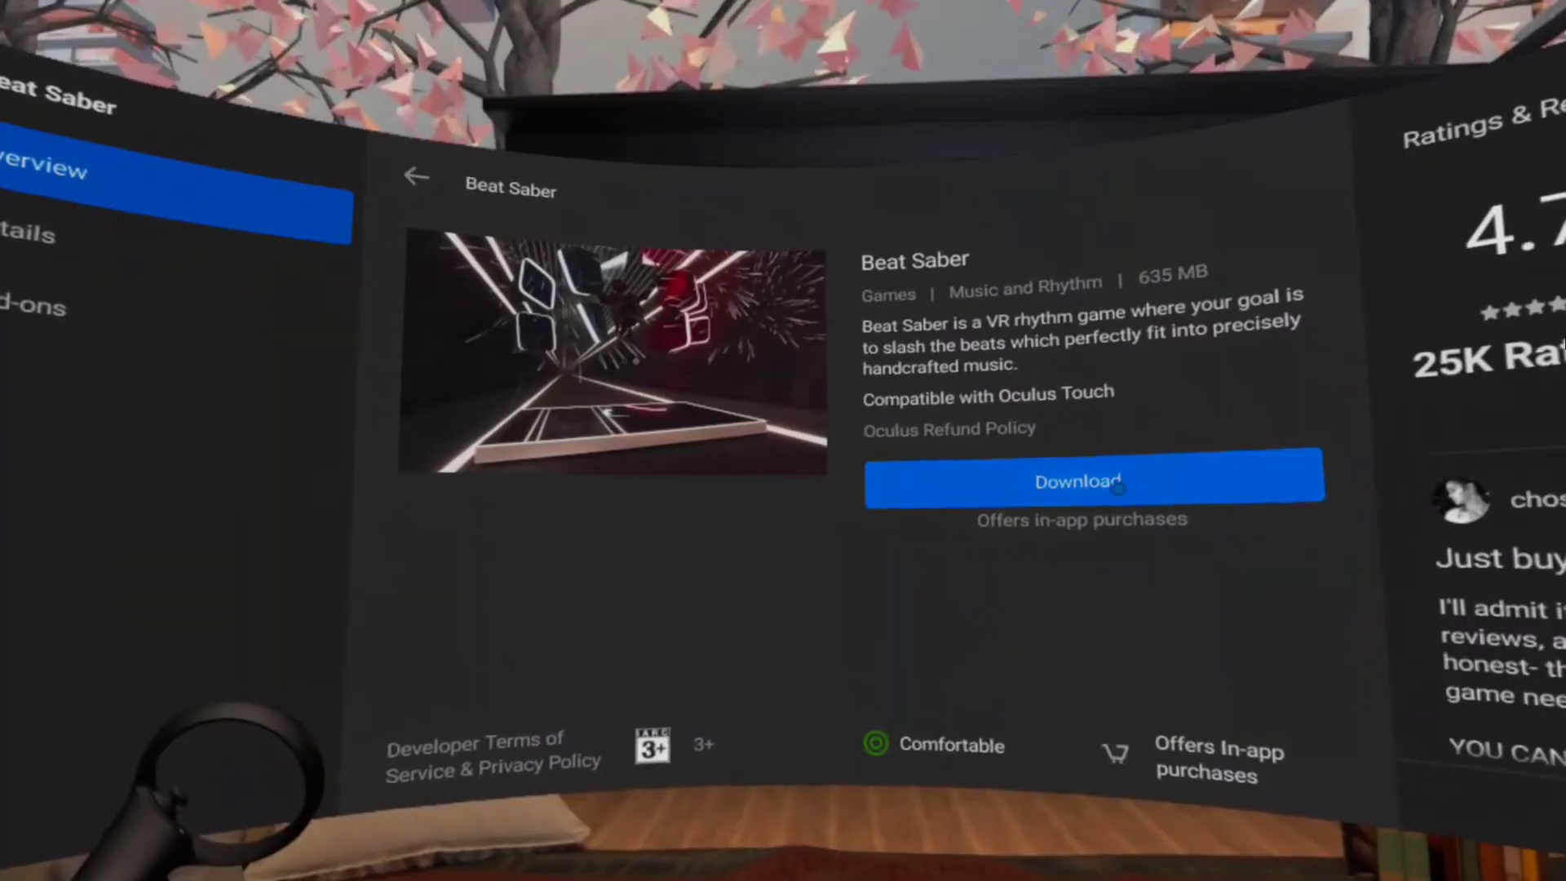
# Redownload Beat Saber from its Oculus Store page.
pyautogui.click(1122, 479)
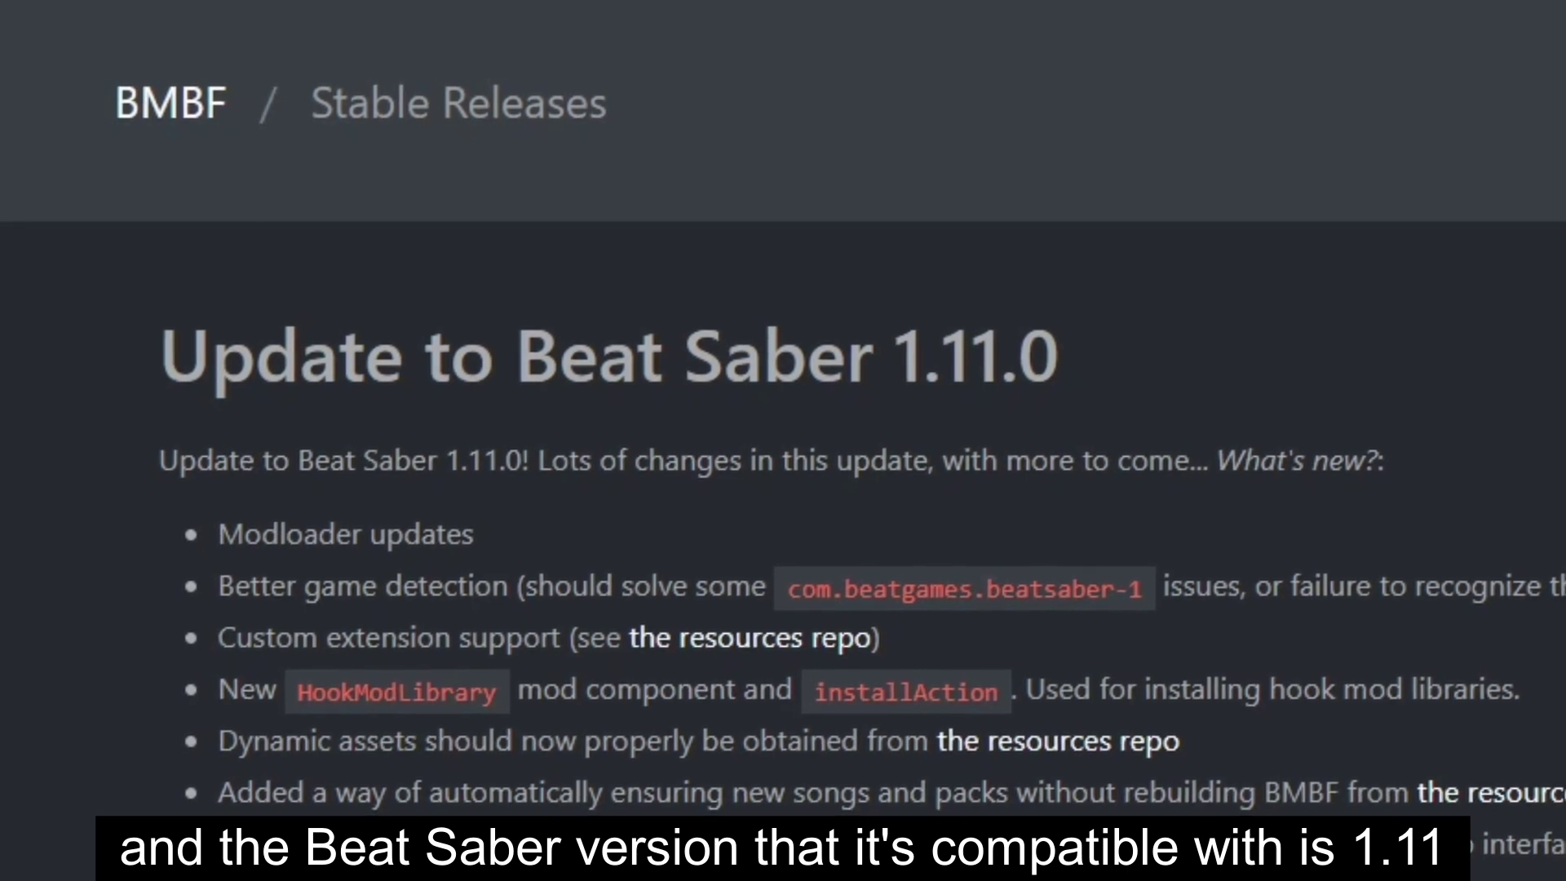
pyautogui.scroll(-5, 335, 818)
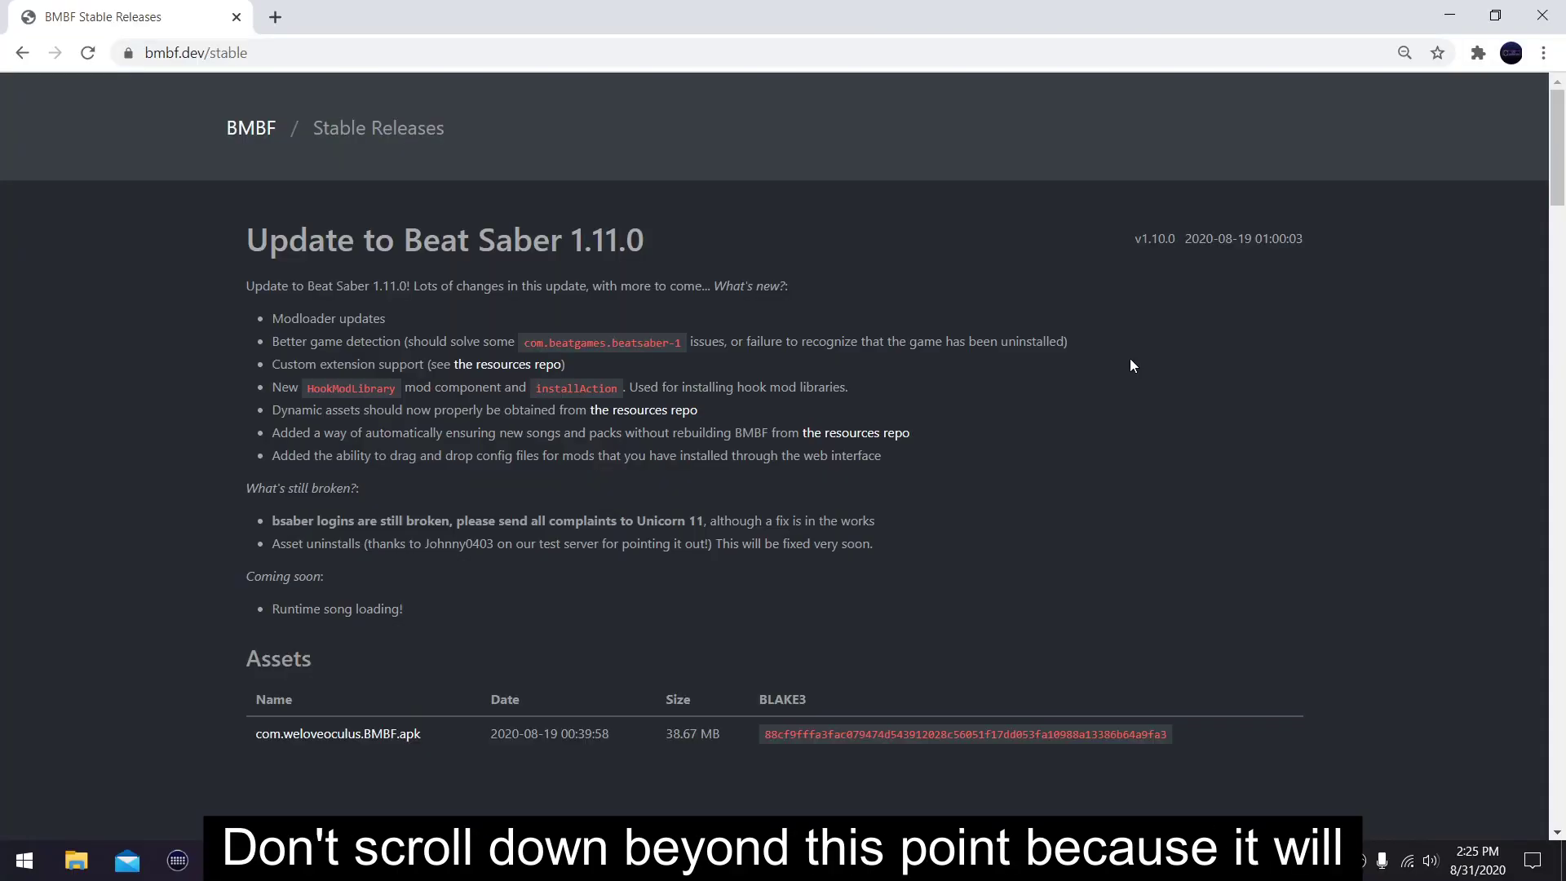
pyautogui.scroll(-8, 1129, 364)
pyautogui.scroll(-8, 1130, 365)
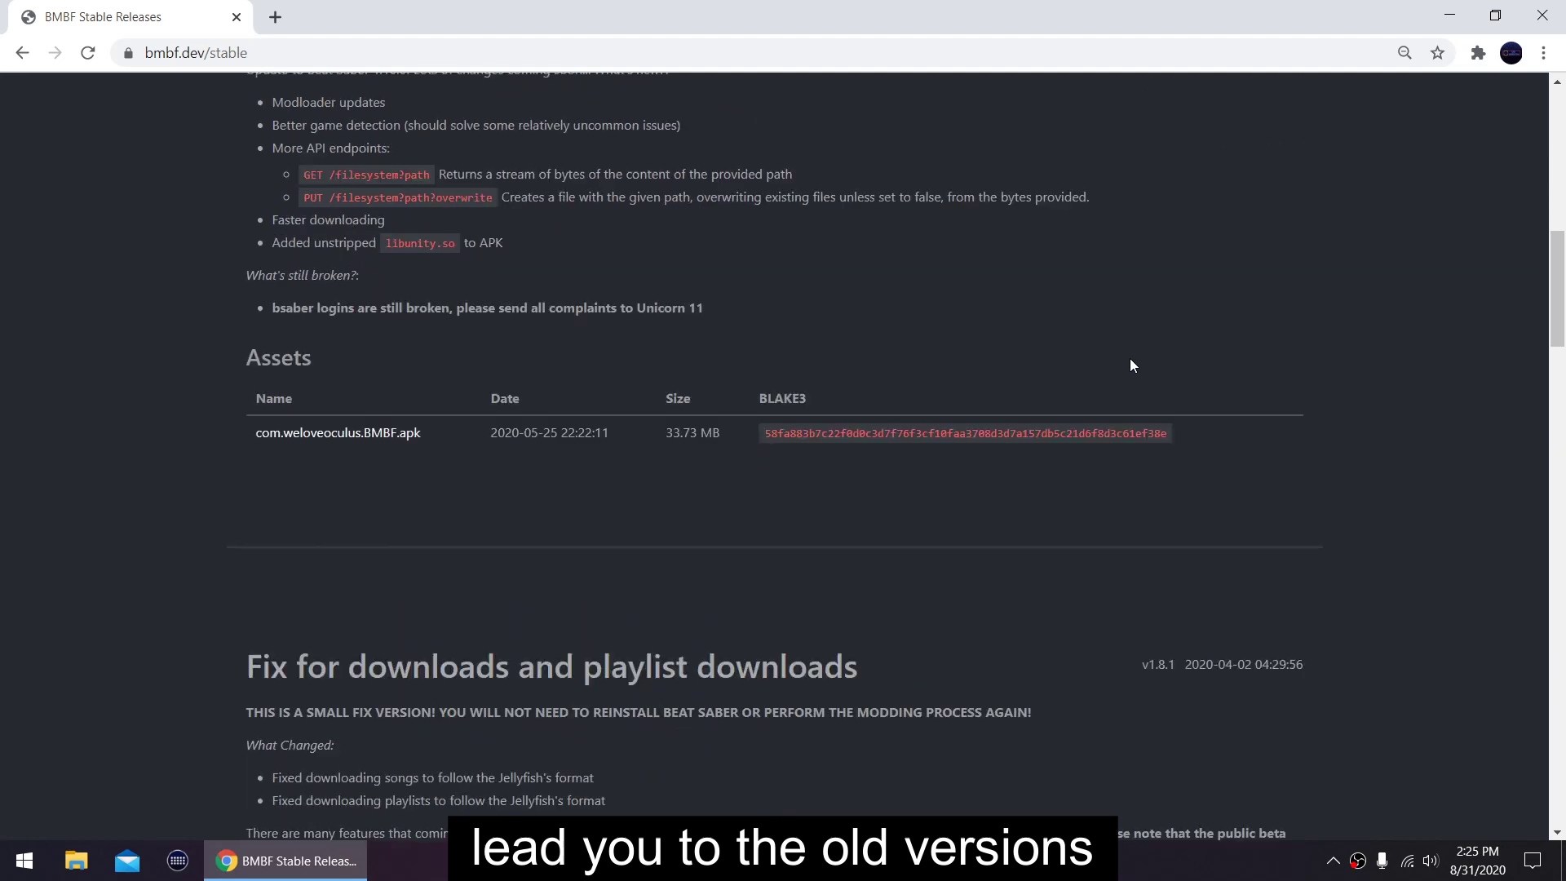
pyautogui.scroll(-6, 1131, 364)
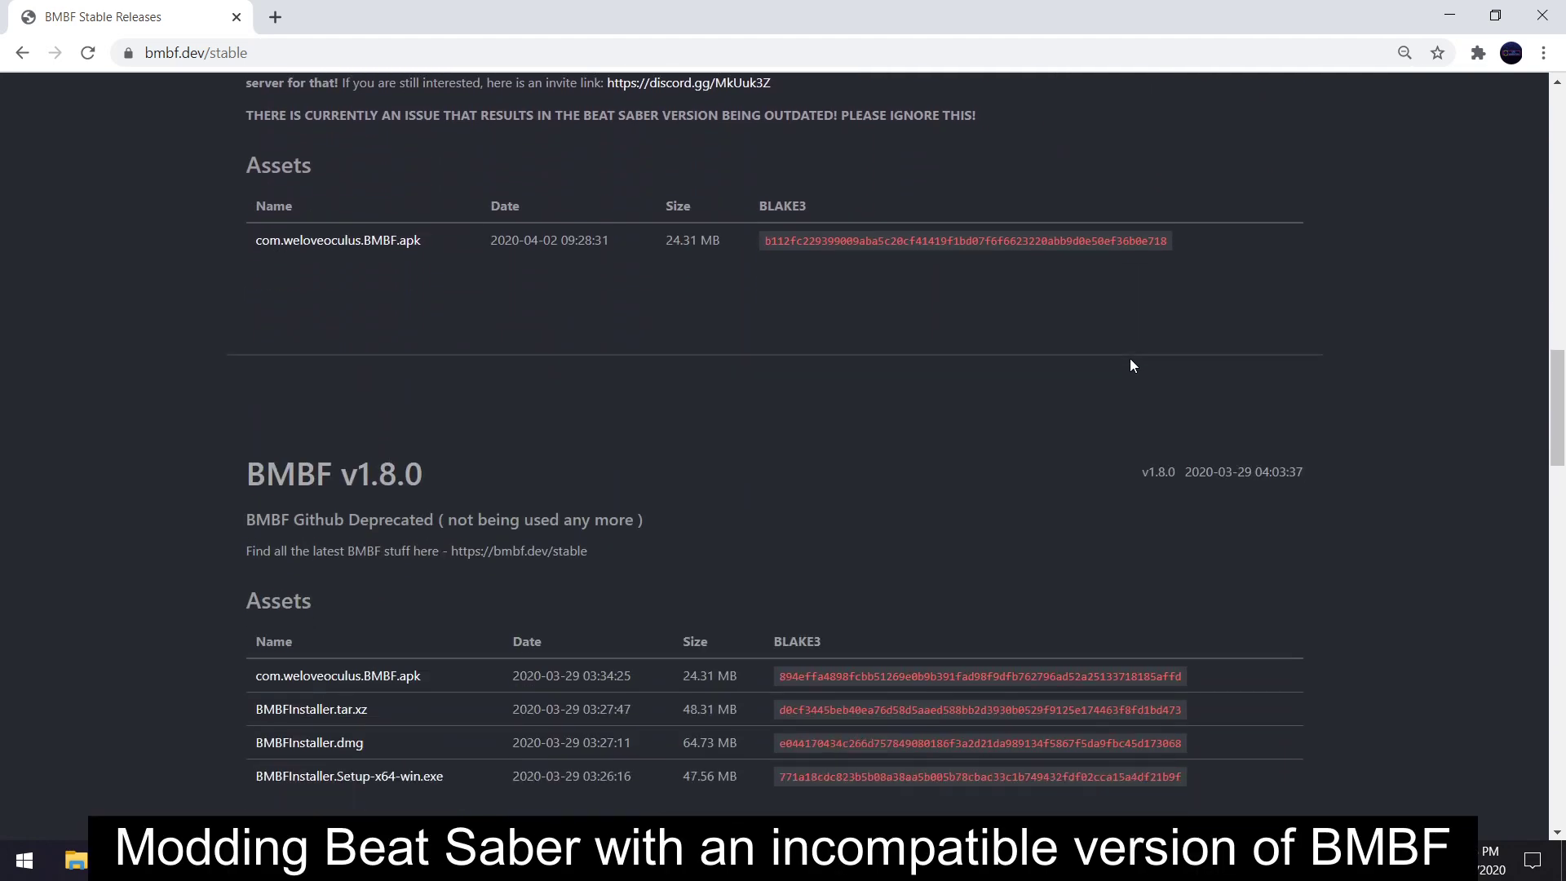
pyautogui.scroll(-5, 1131, 365)
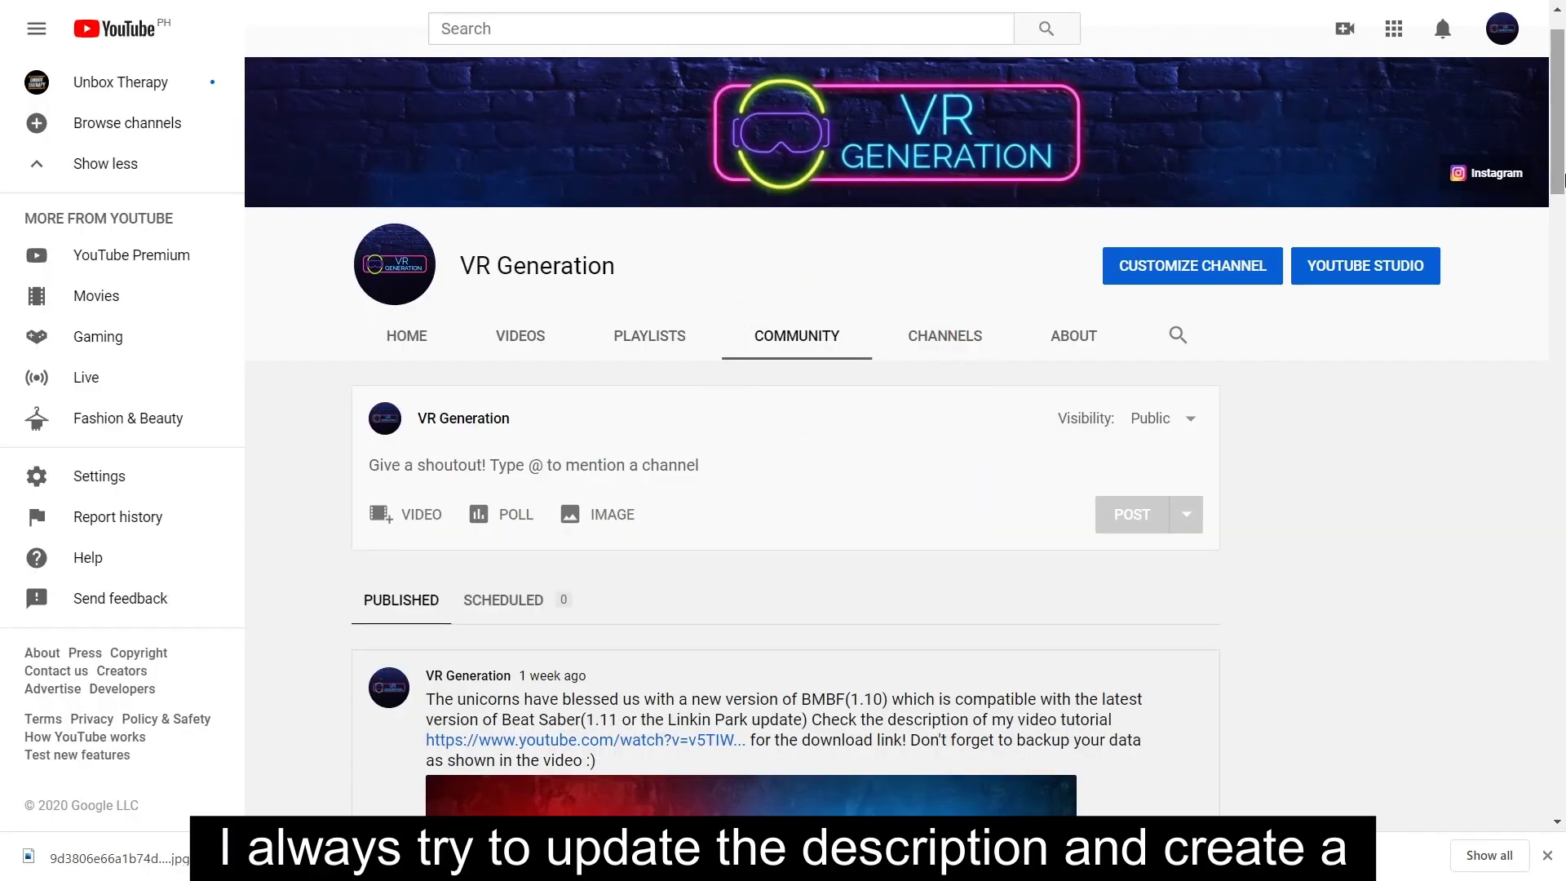
# After reading the BMBF 1.10 compatibility post, download com.weloveoculus.BMBF.apk from bmbf.dev/stable.
pyautogui.scroll(-5, 1328, 541)
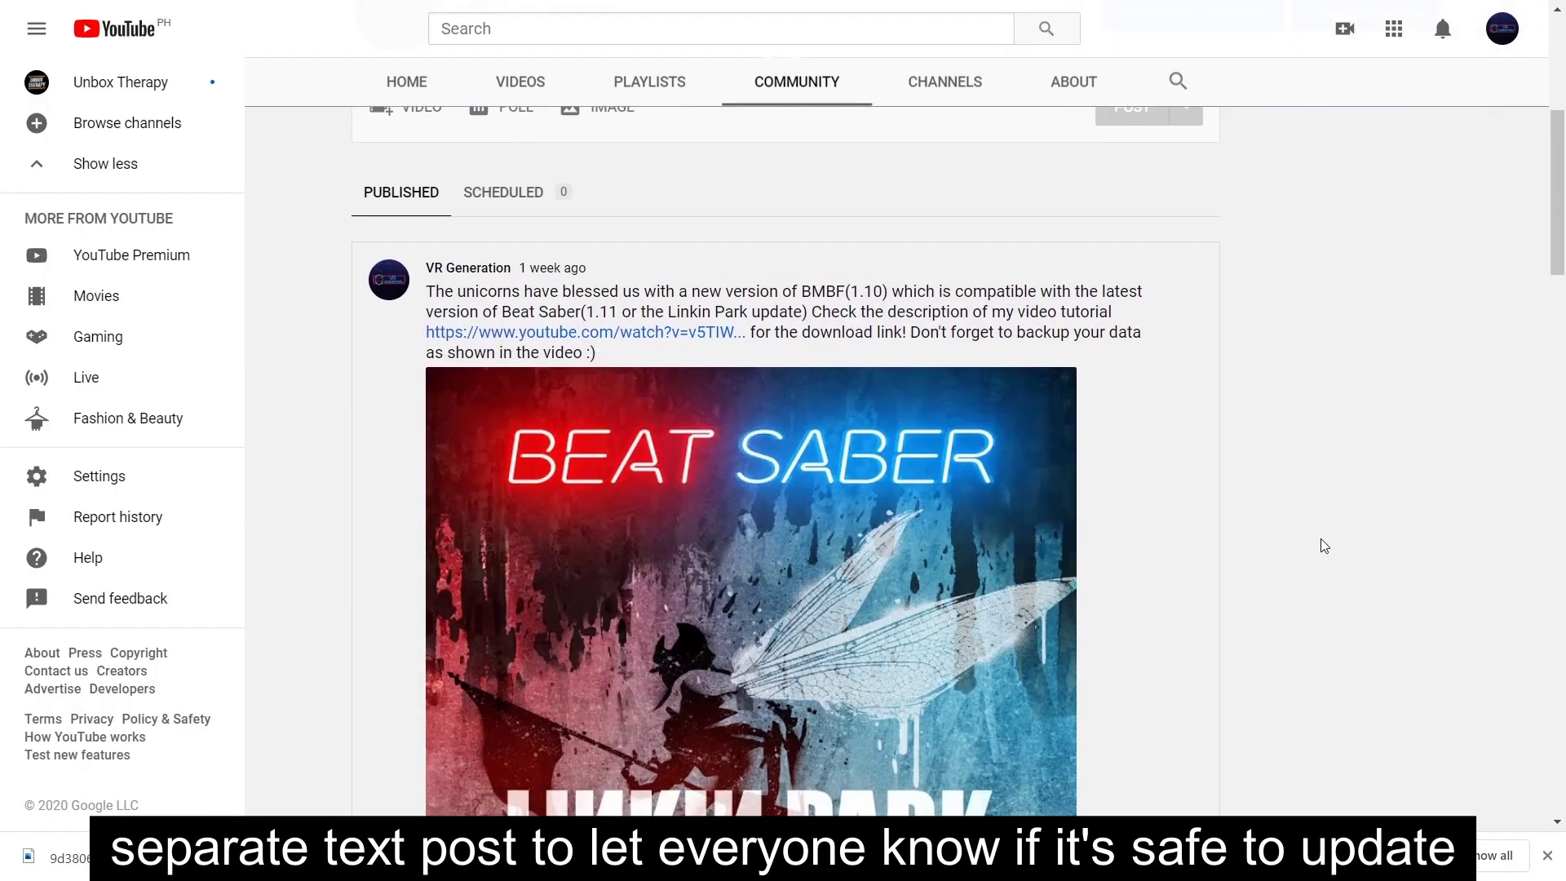
pyautogui.scroll(-6, 1324, 545)
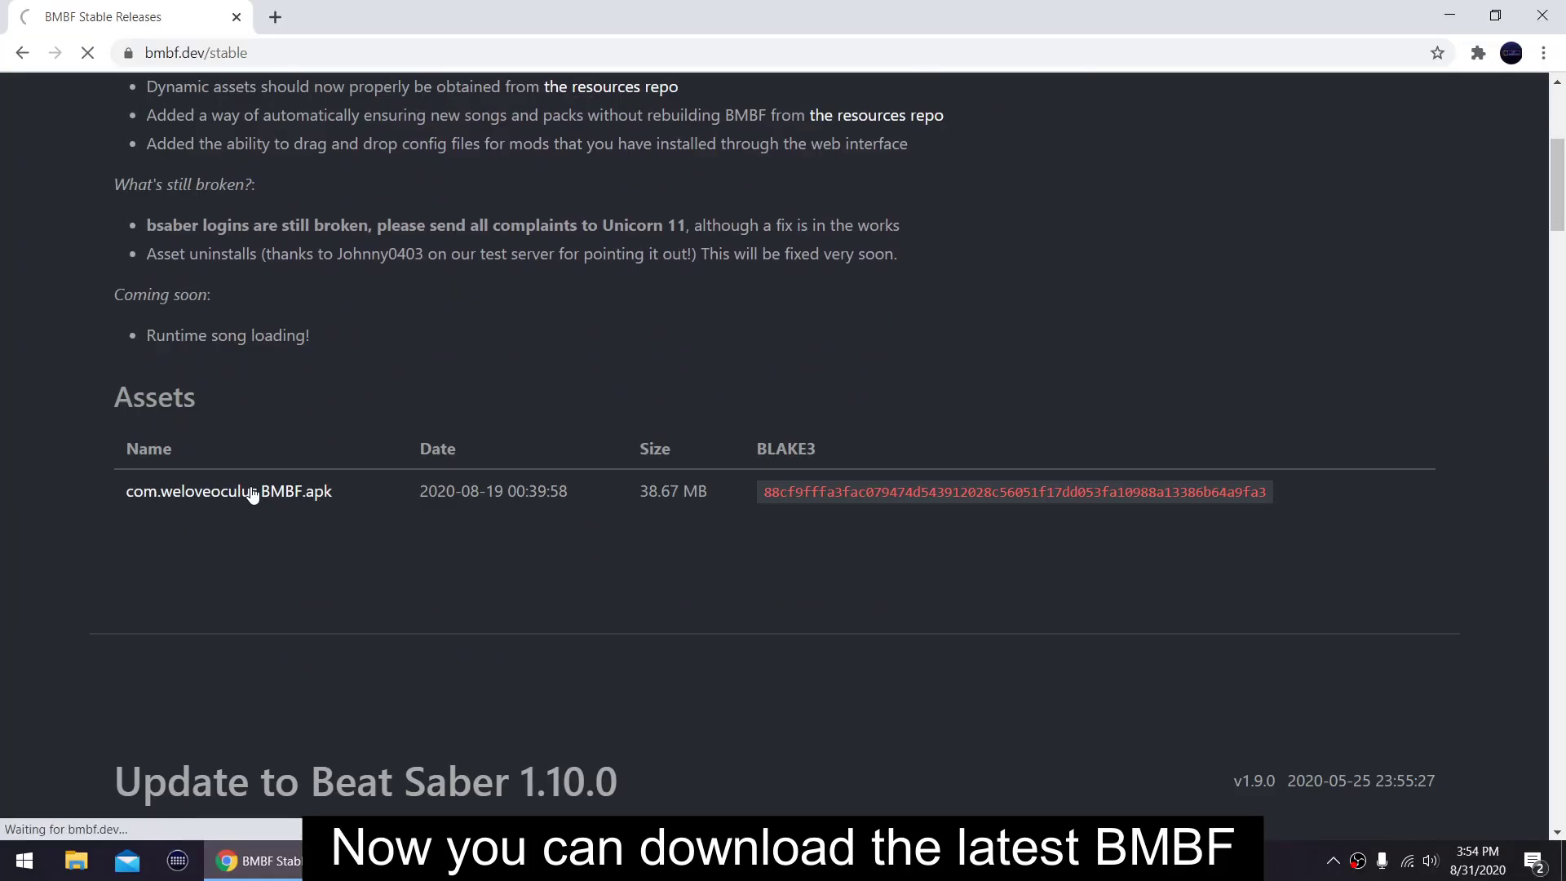
pyautogui.click(253, 492)
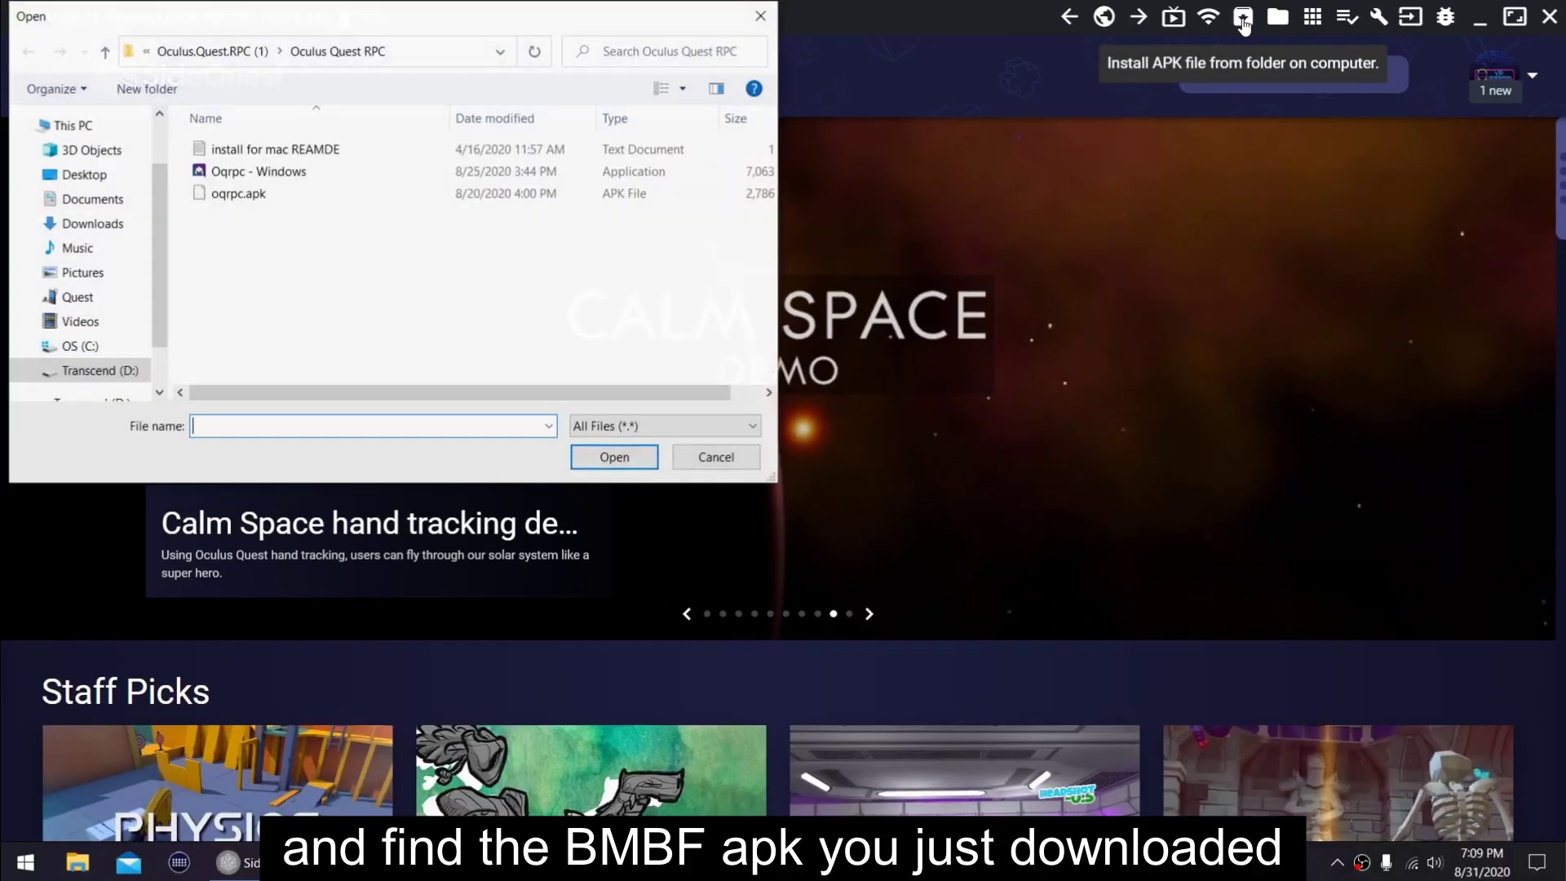
# Install com.weloveoculus.BMBF.apk from Downloads and confirm the install on the Tasks page.
pyautogui.click(114, 223)
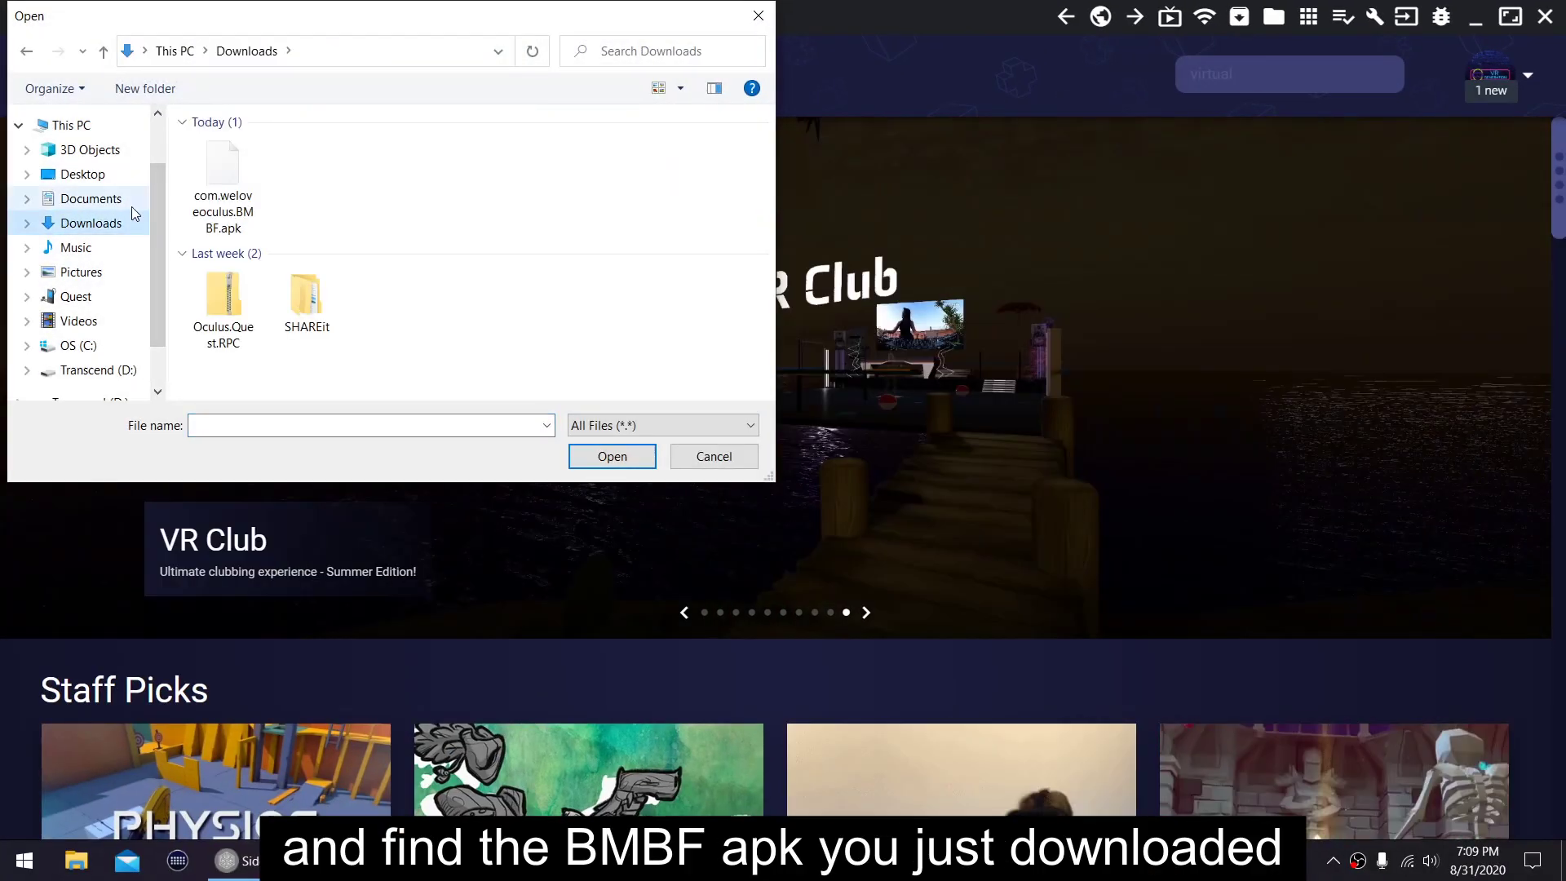
pyautogui.click(223, 187)
pyautogui.click(599, 456)
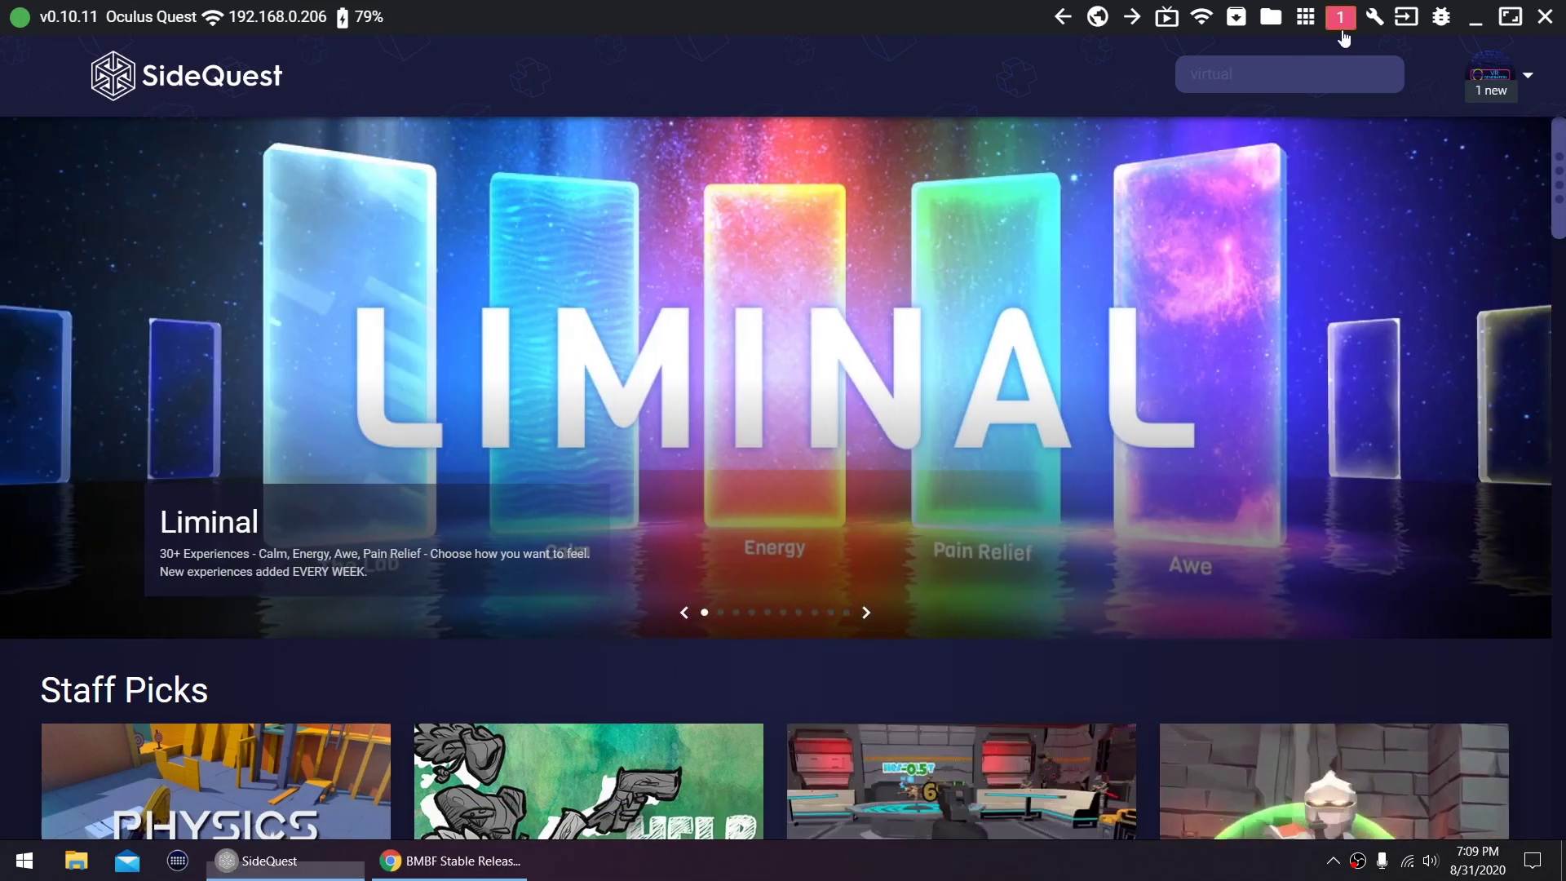
pyautogui.click(1340, 17)
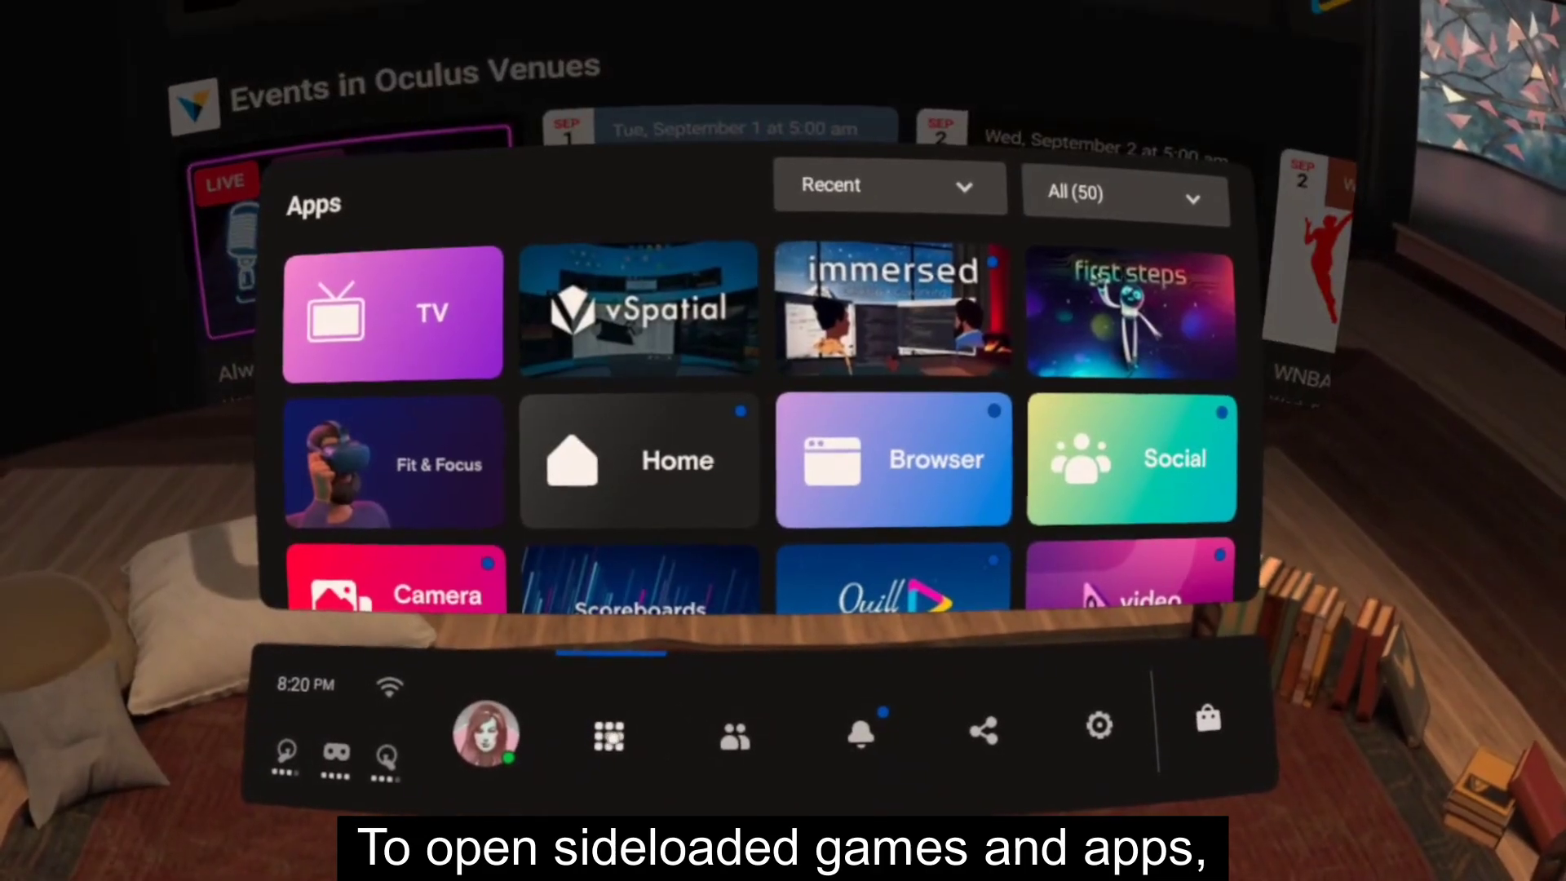
# Filter the Apps library to Unknown Sources and launch BMBF.
pyautogui.click(1114, 200)
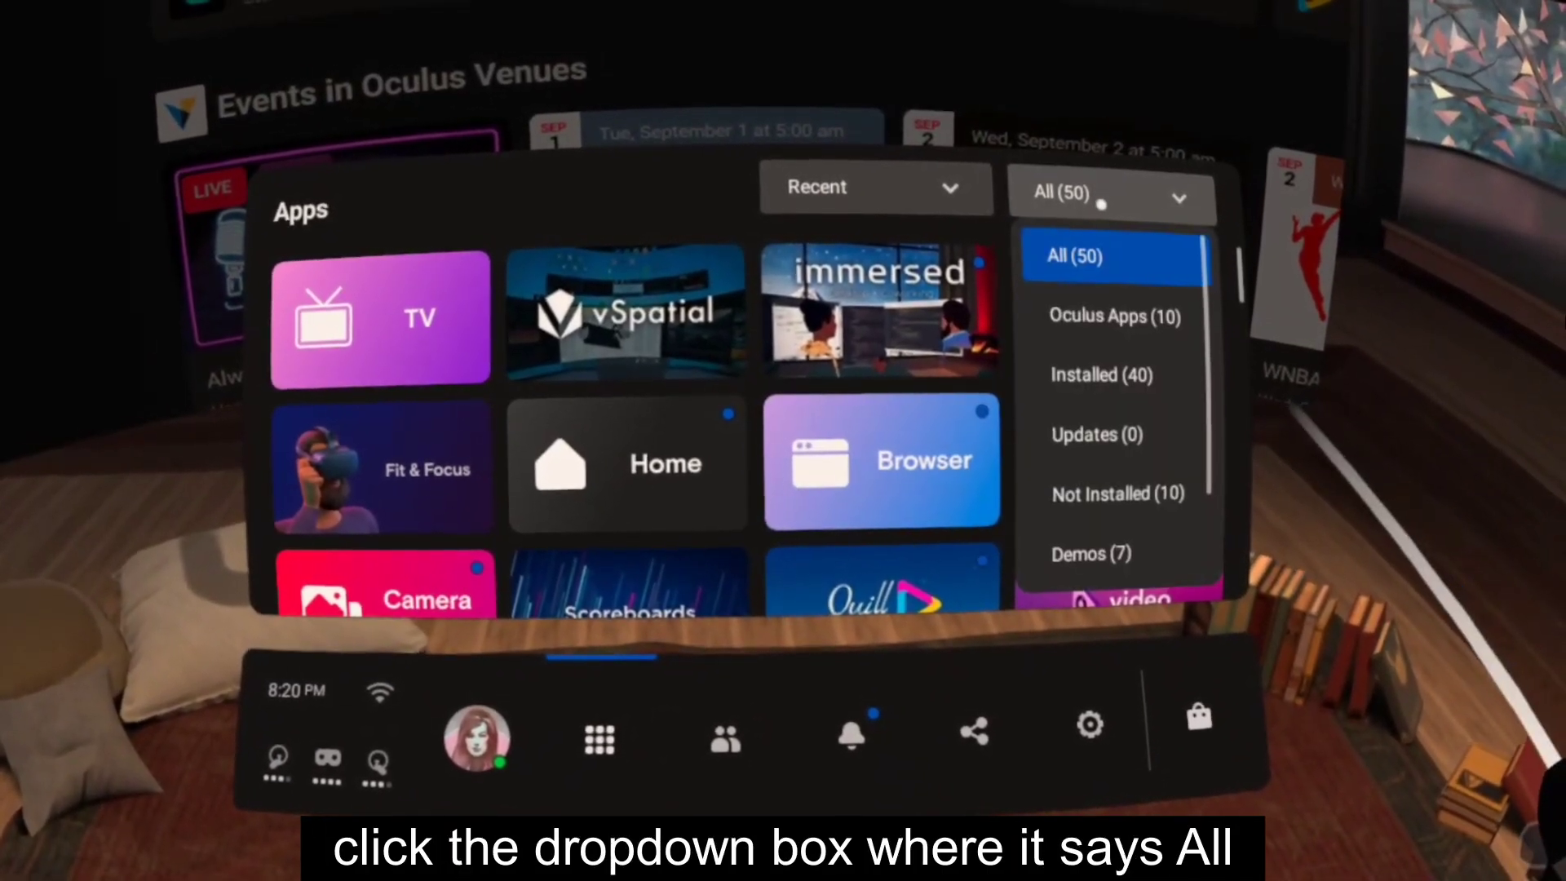
pyautogui.scroll(-3, 1140, 371)
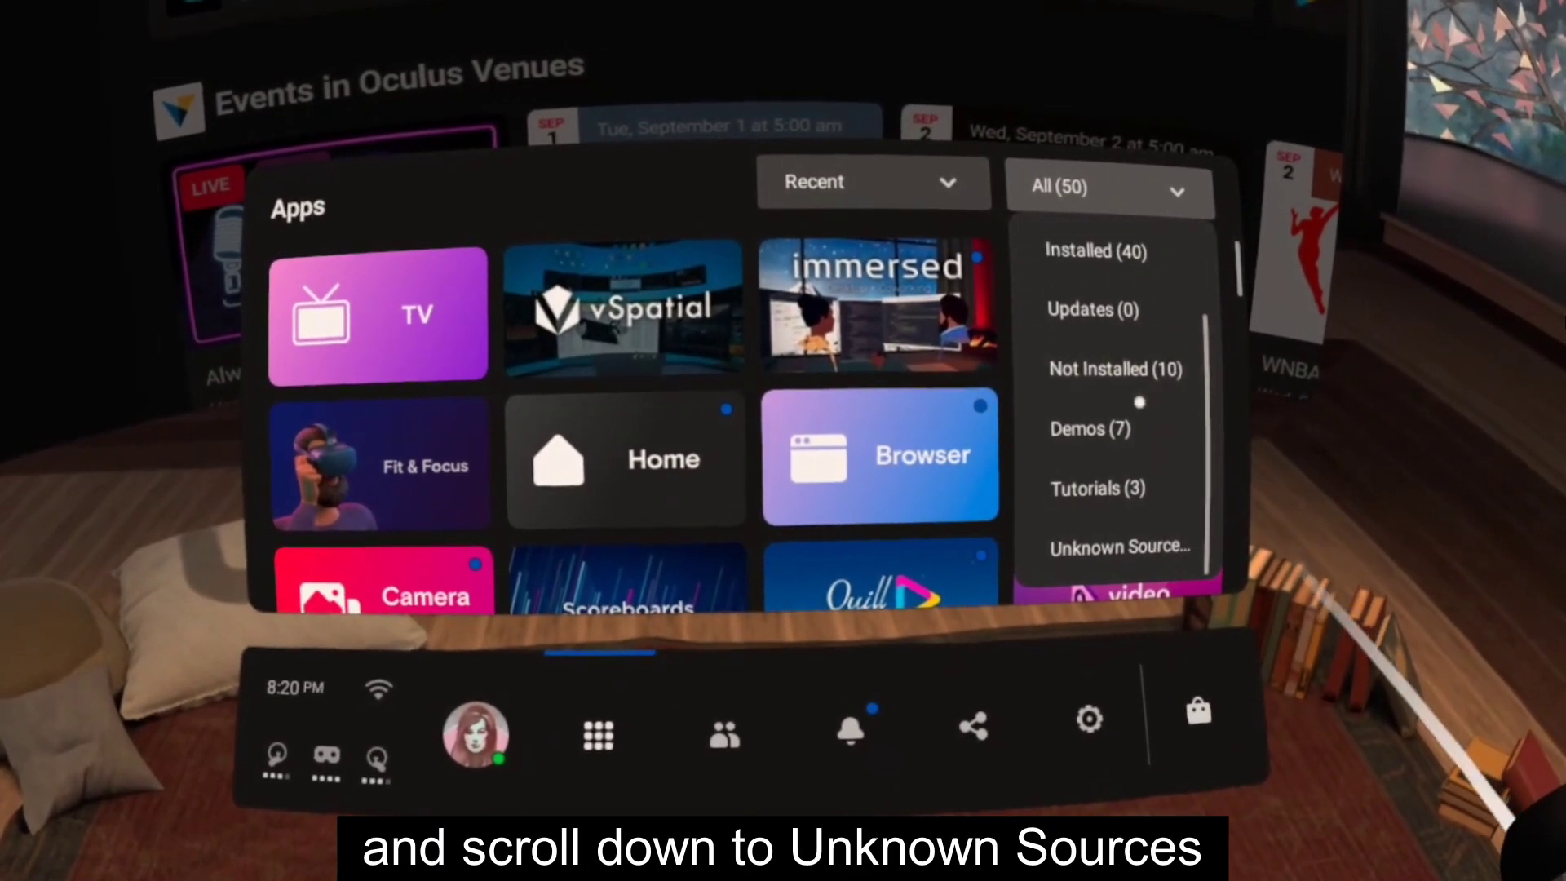
pyautogui.click(1125, 546)
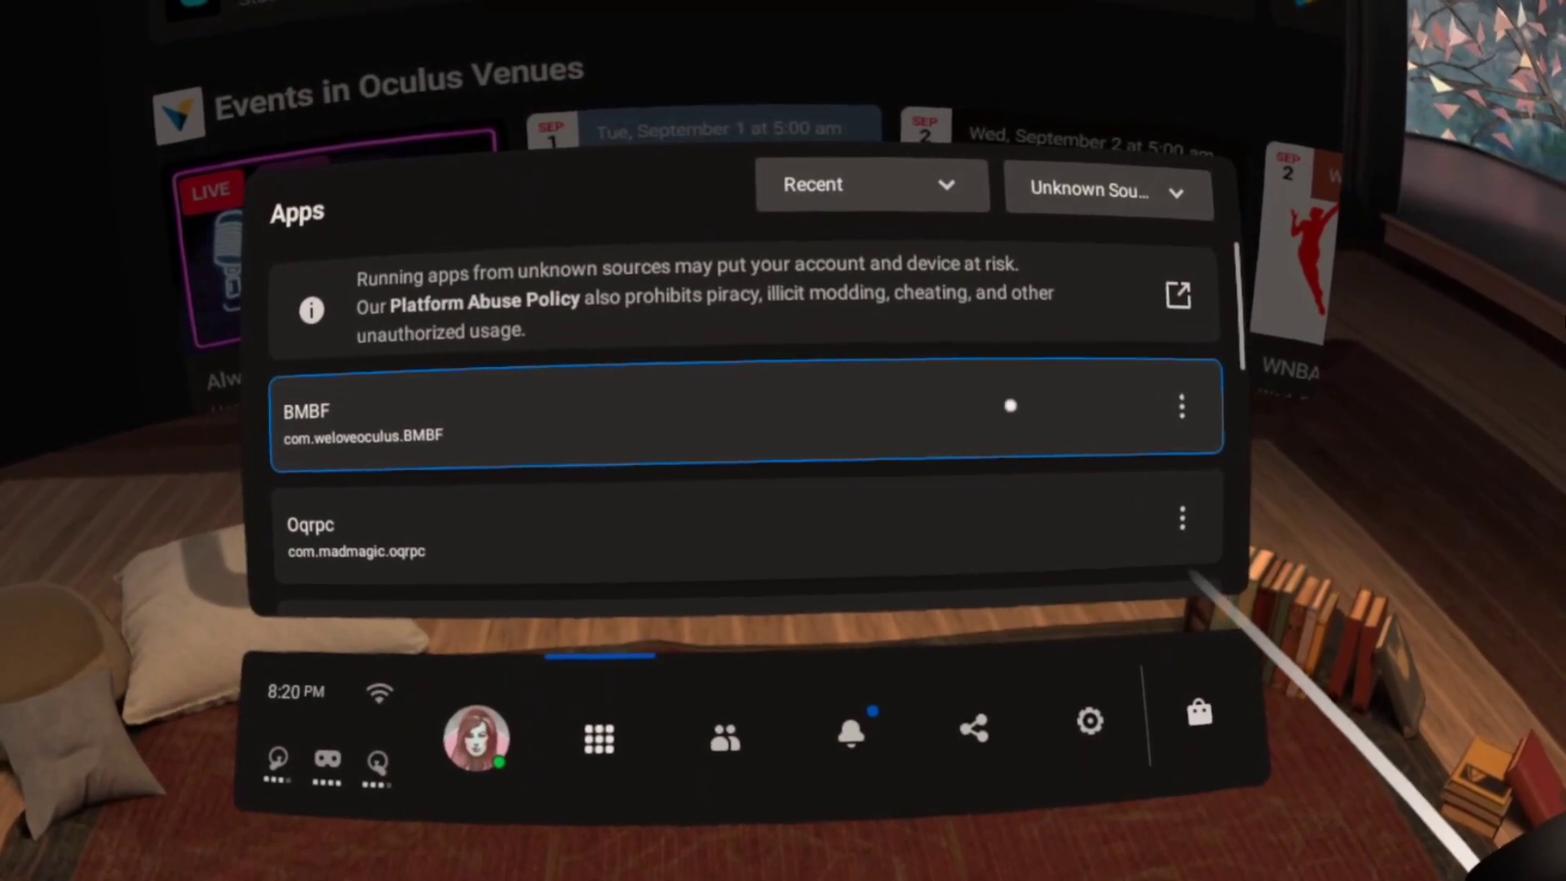
pyautogui.click(1010, 406)
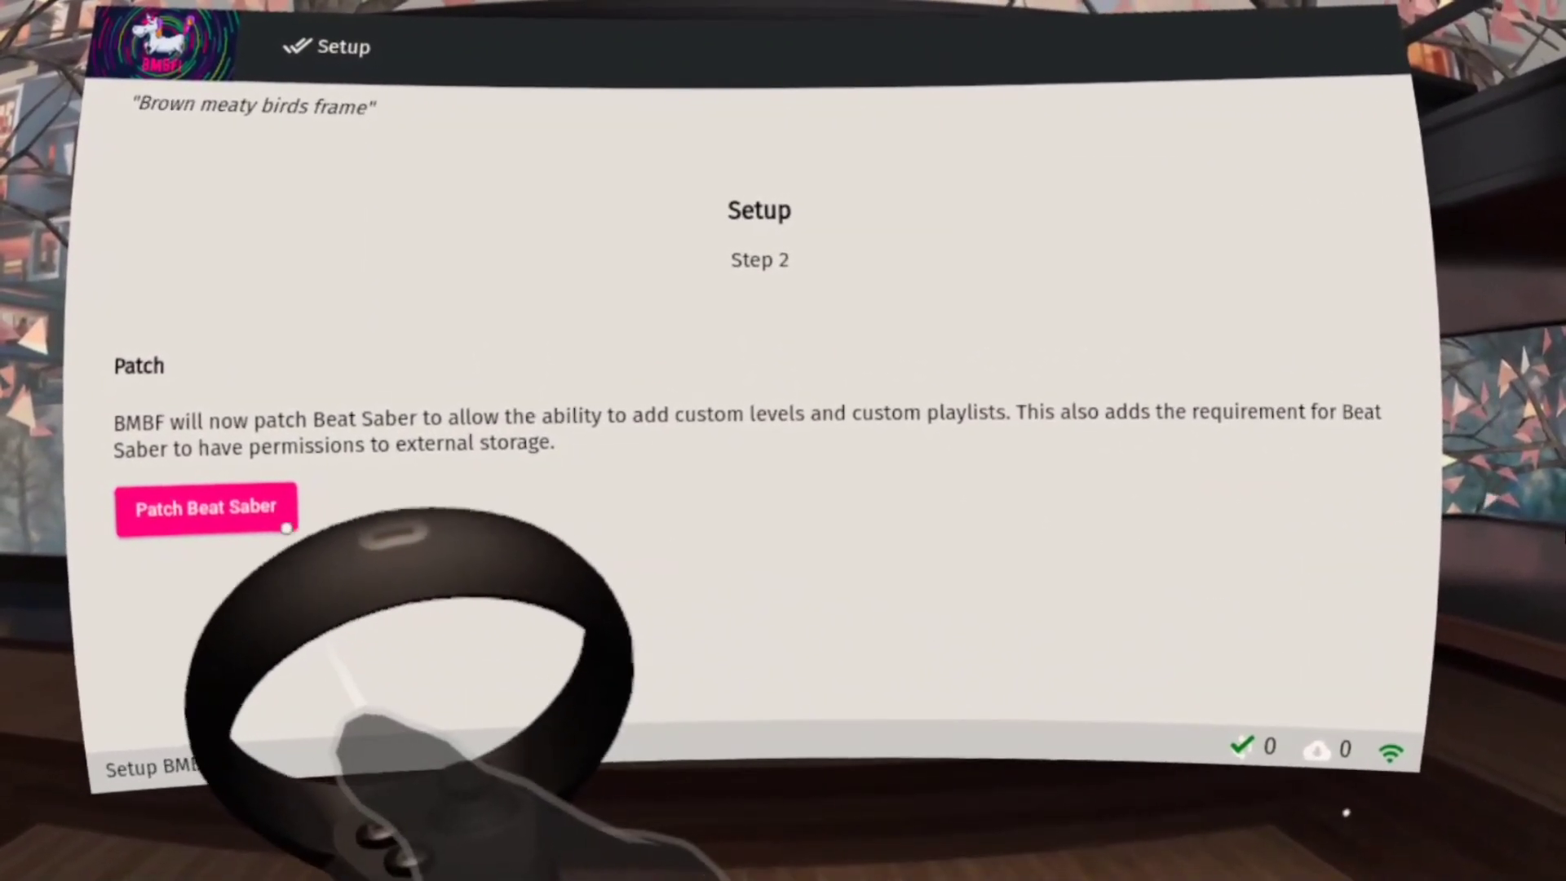
# Patch Beat Saber in BMBF setup, then start installing the modded Beat Saber.
pyautogui.click(248, 513)
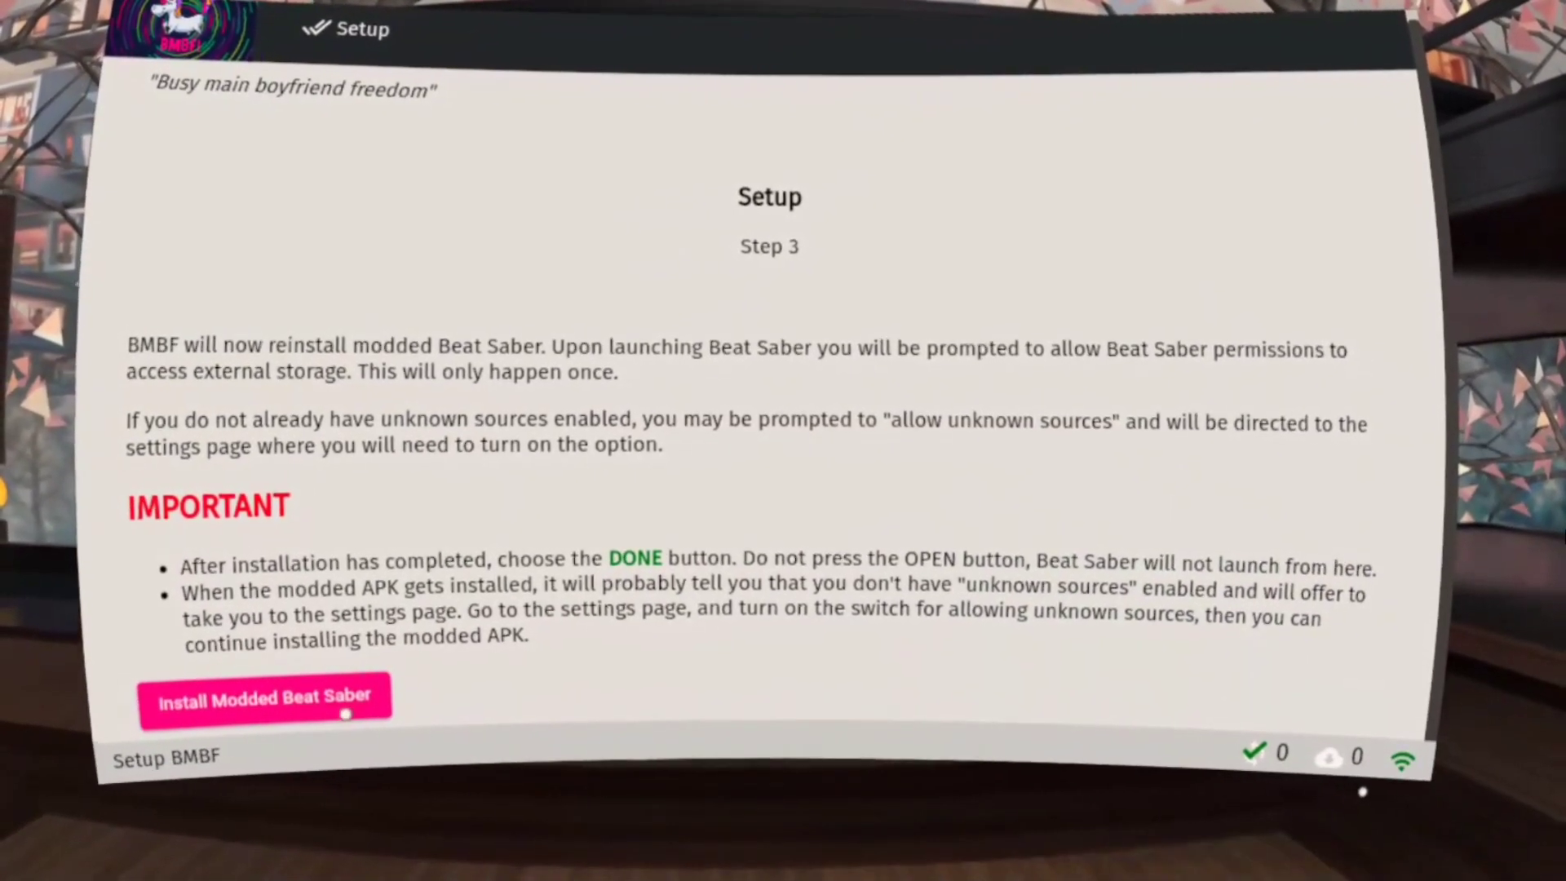
pyautogui.click(341, 701)
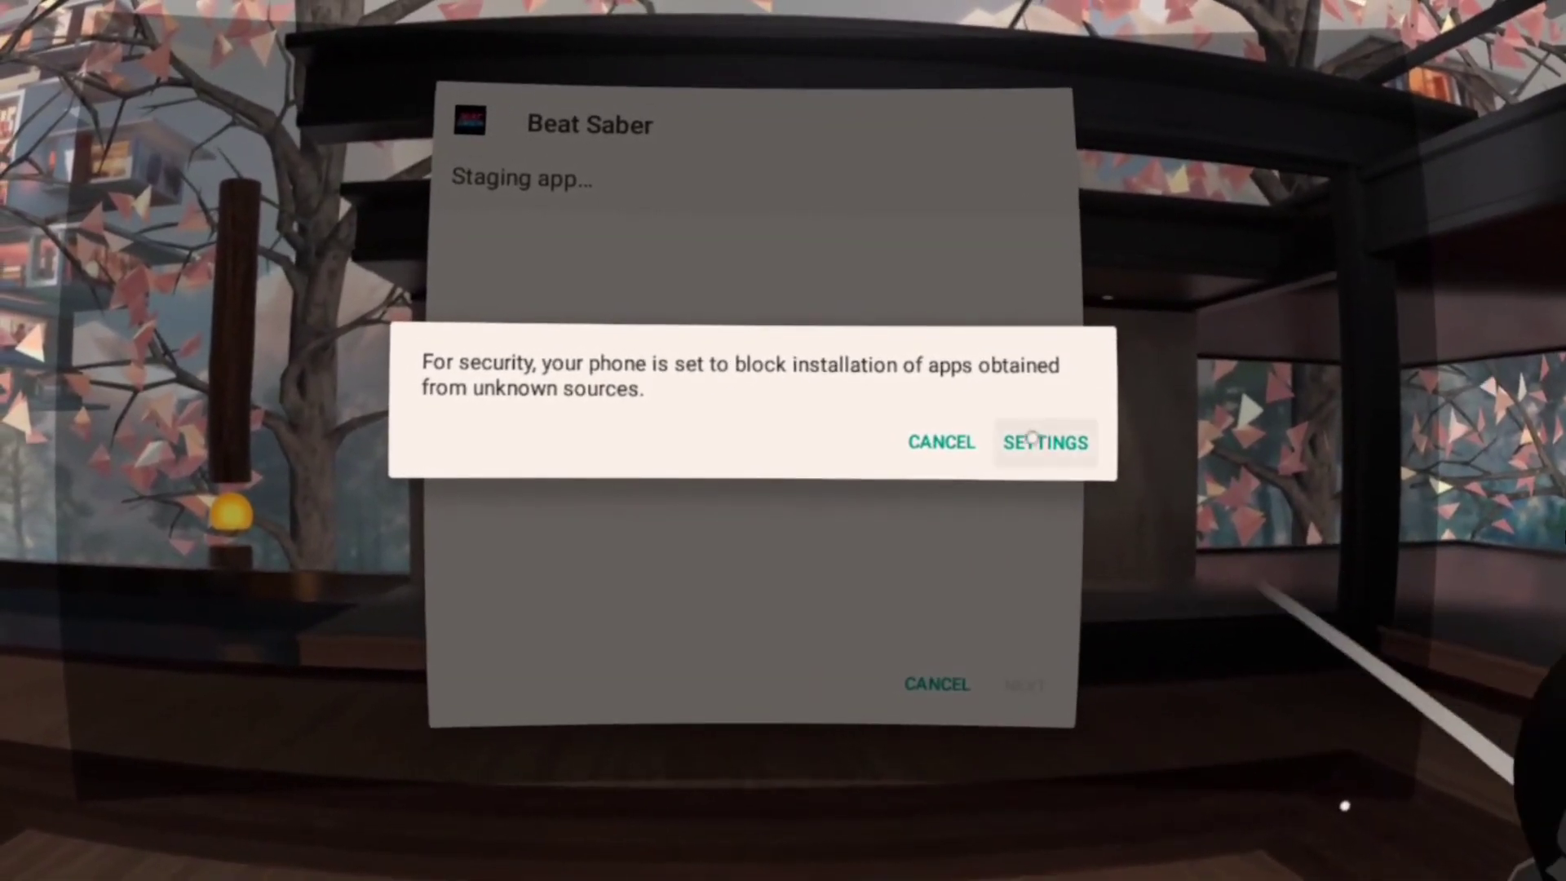
# Enable Unknown sources in Settings, install the modded Beat Saber, and close the Restore App prompt.
pyautogui.click(1047, 443)
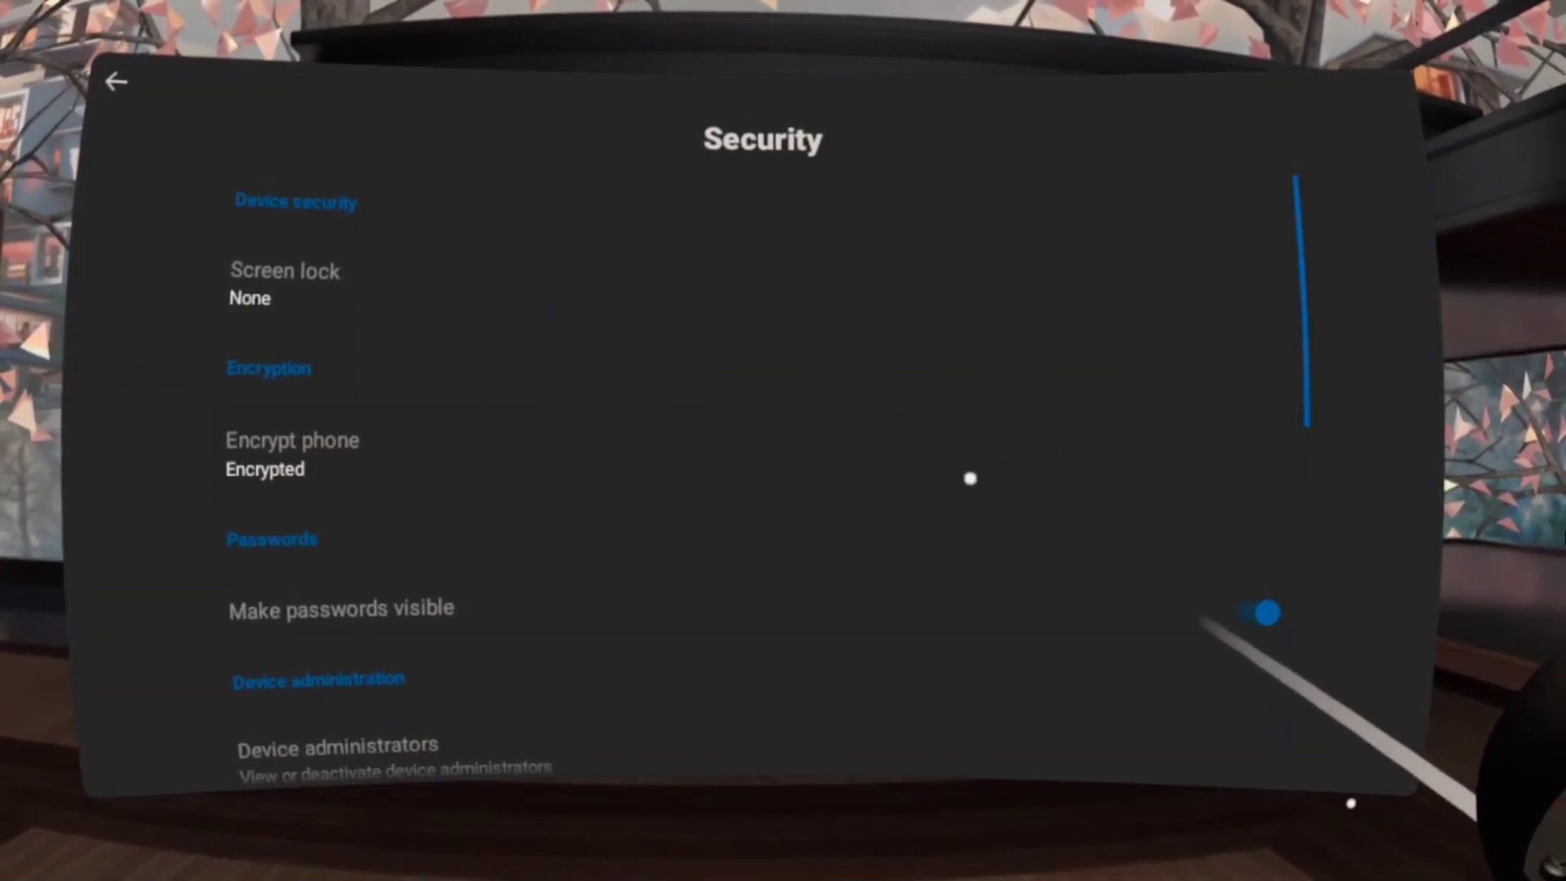
pyautogui.scroll(-3, 970, 478)
pyautogui.scroll(-2, 977, 492)
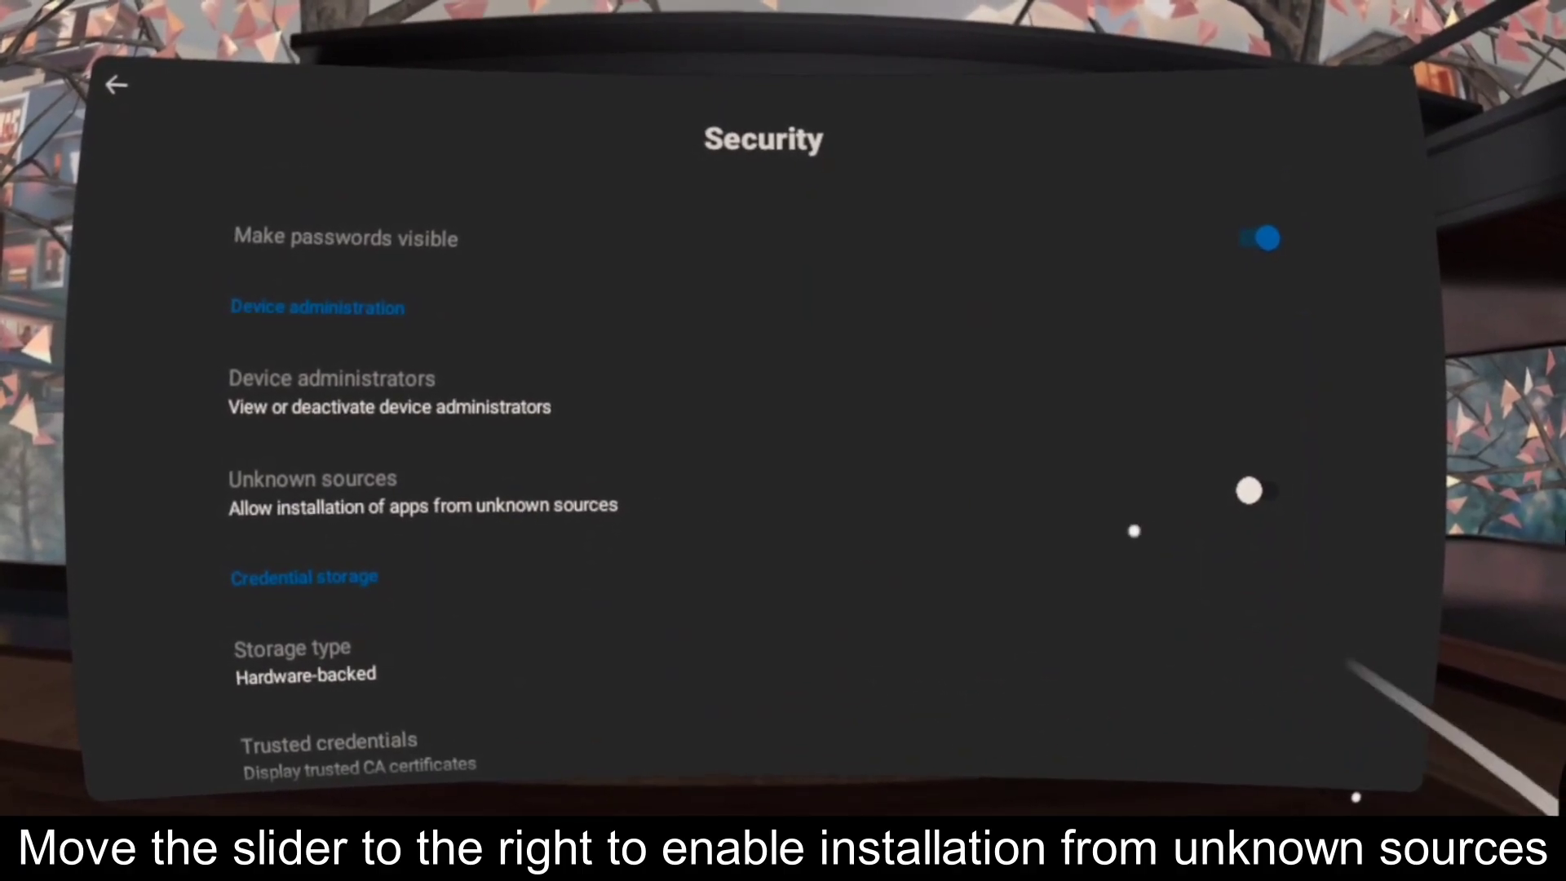
pyautogui.click(1253, 502)
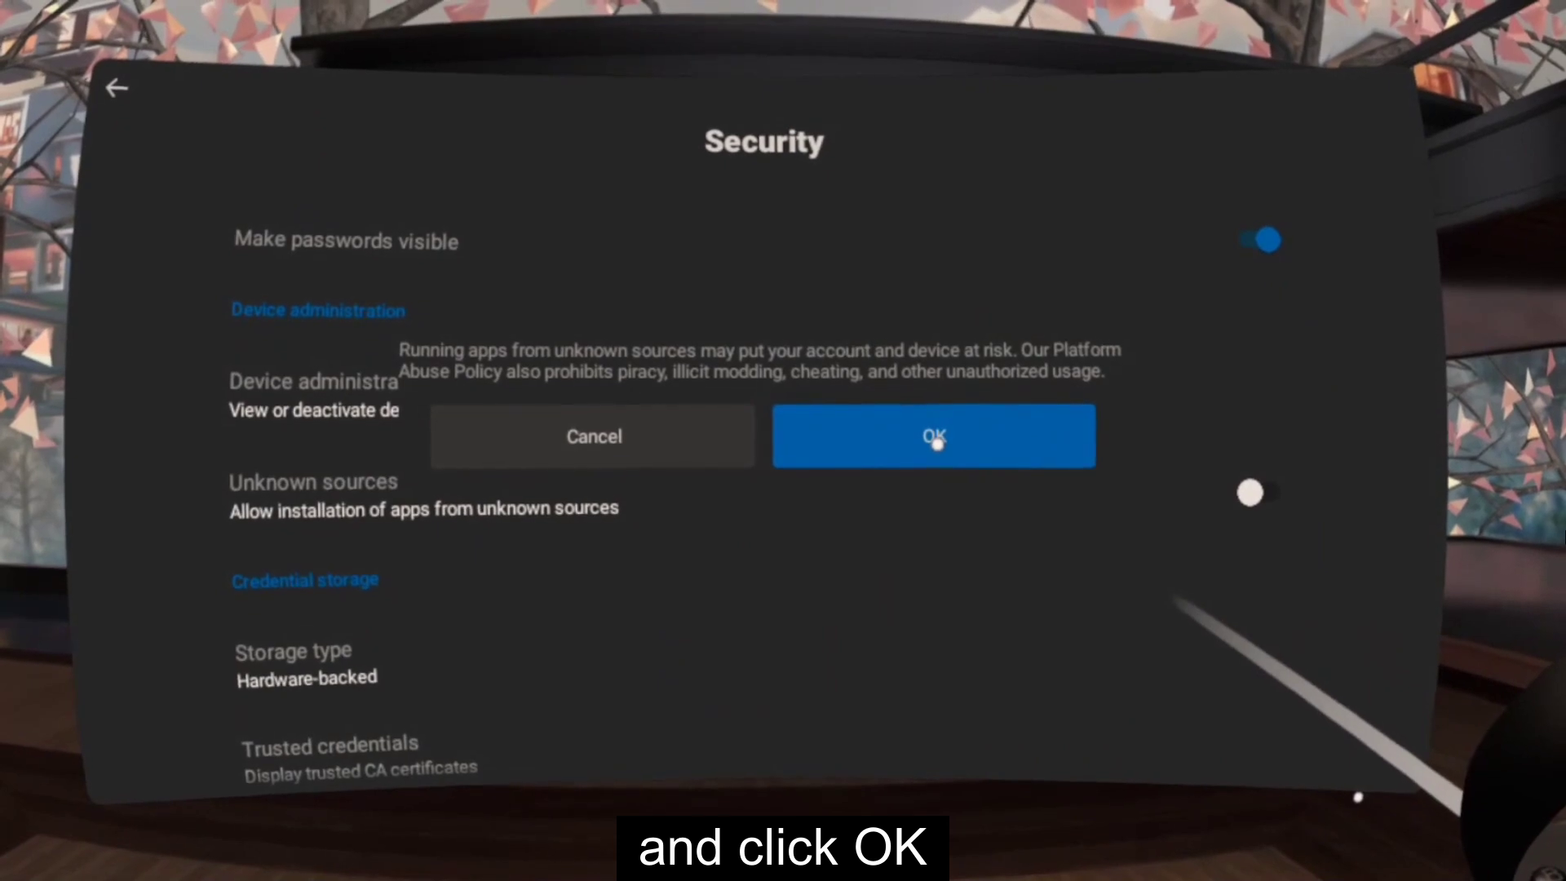
pyautogui.click(934, 436)
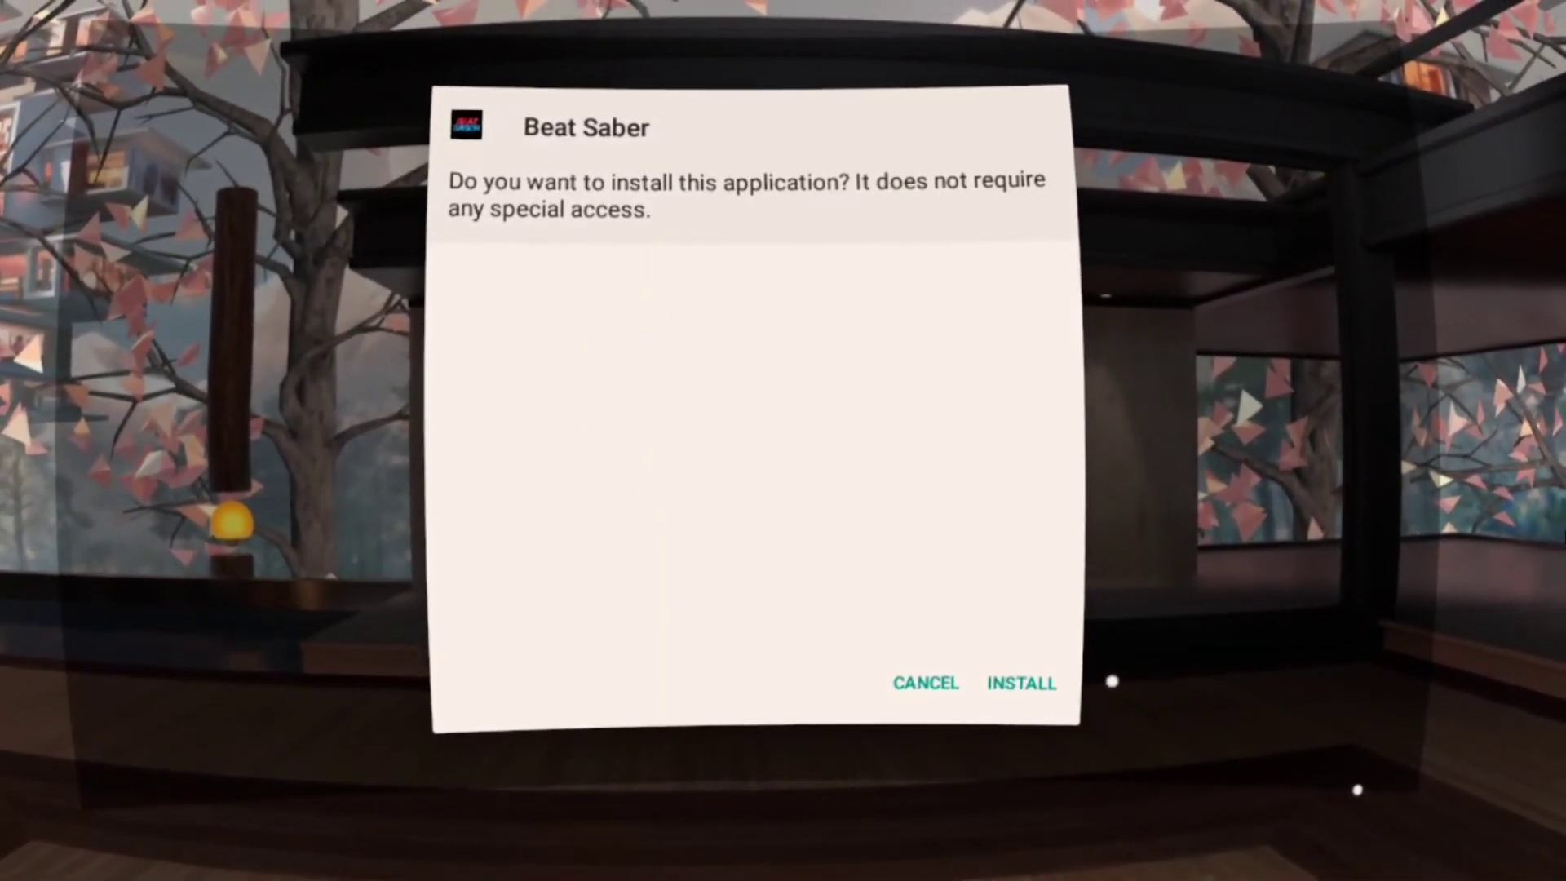
pyautogui.click(1026, 676)
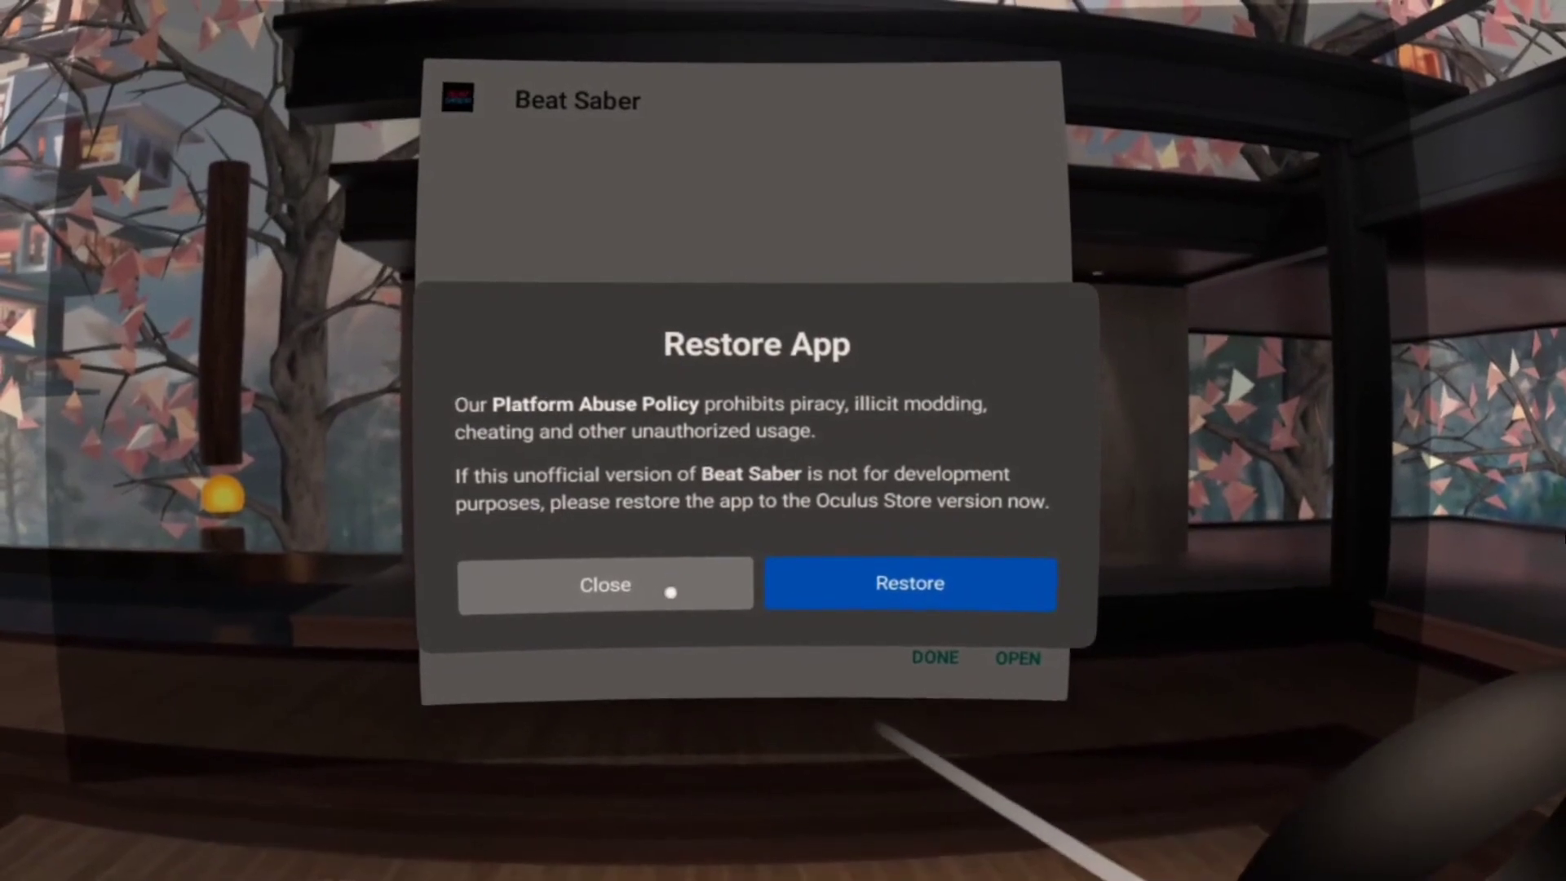
pyautogui.click(670, 592)
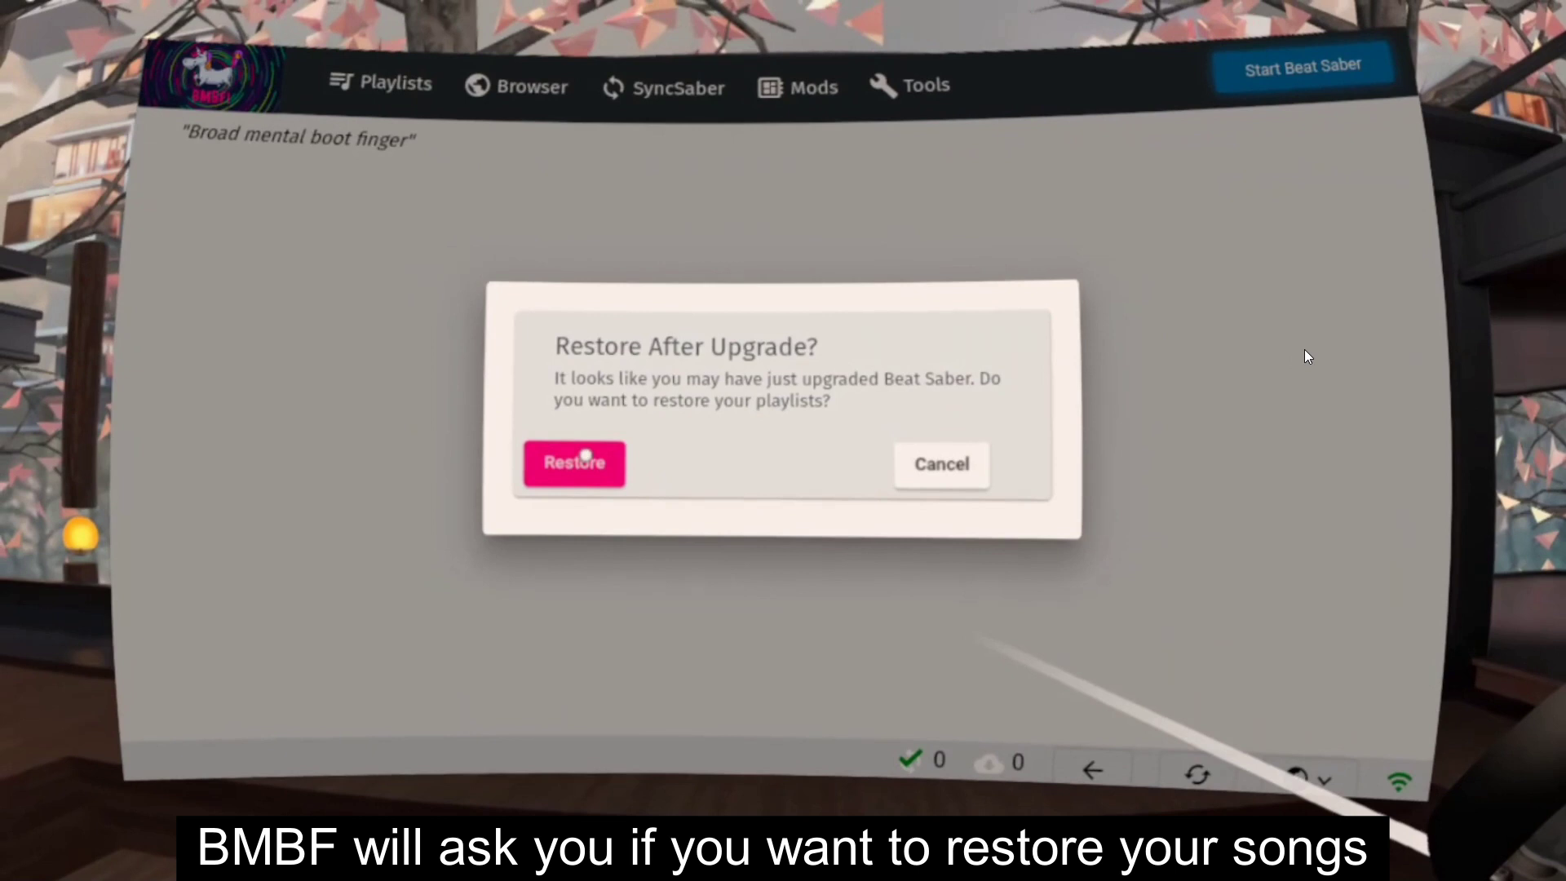
# Restore playlists, sync to Beat Saber, reload the songs folder (62 songs), and sync again.
pyautogui.click(586, 457)
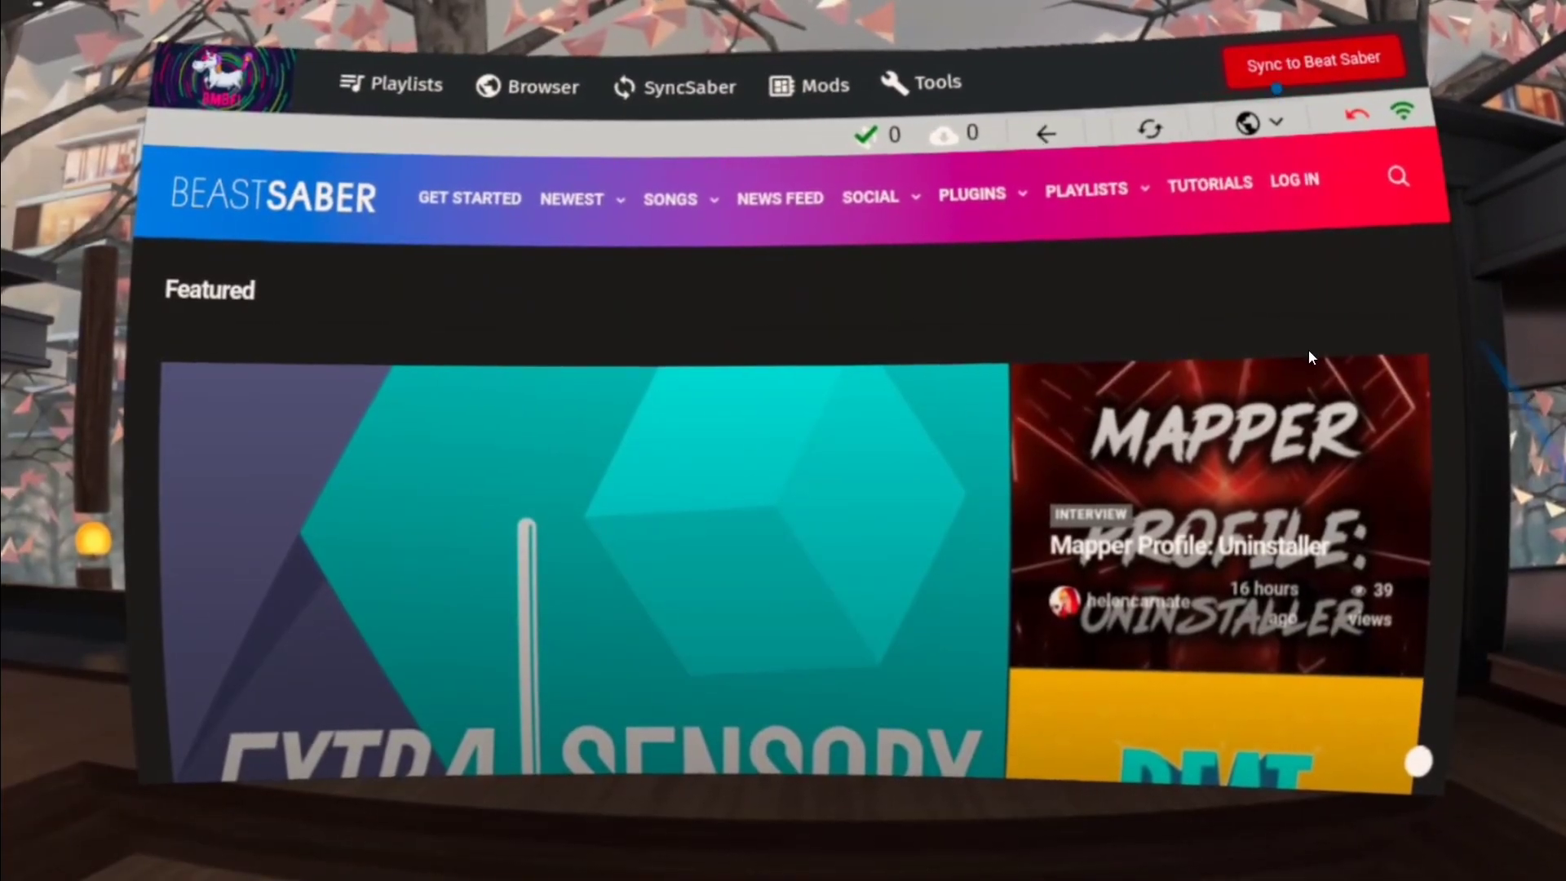
pyautogui.click(1277, 88)
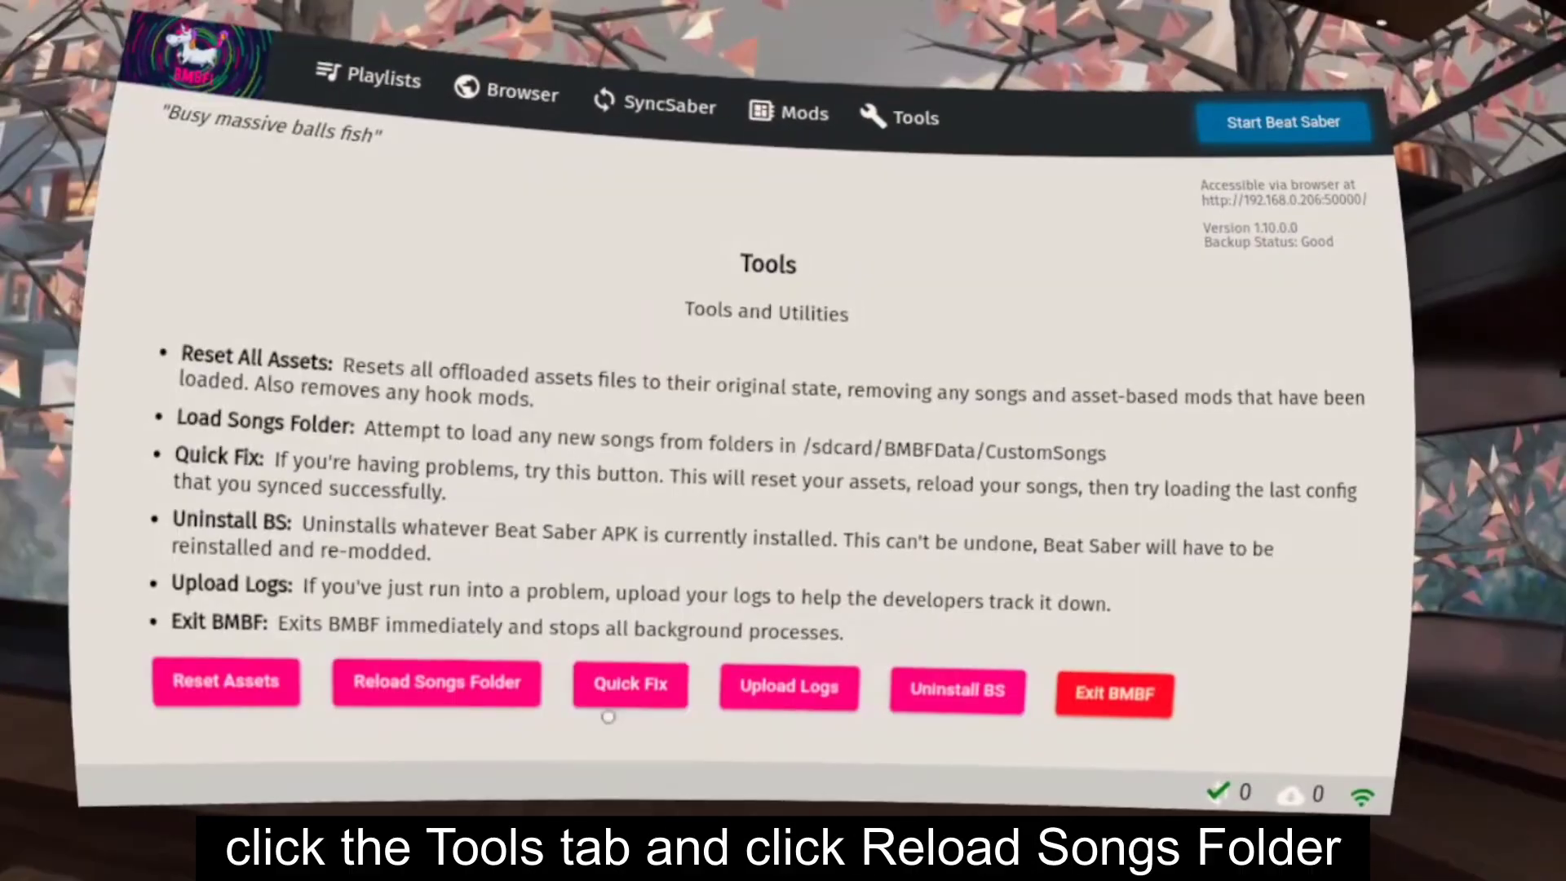
pyautogui.click(489, 695)
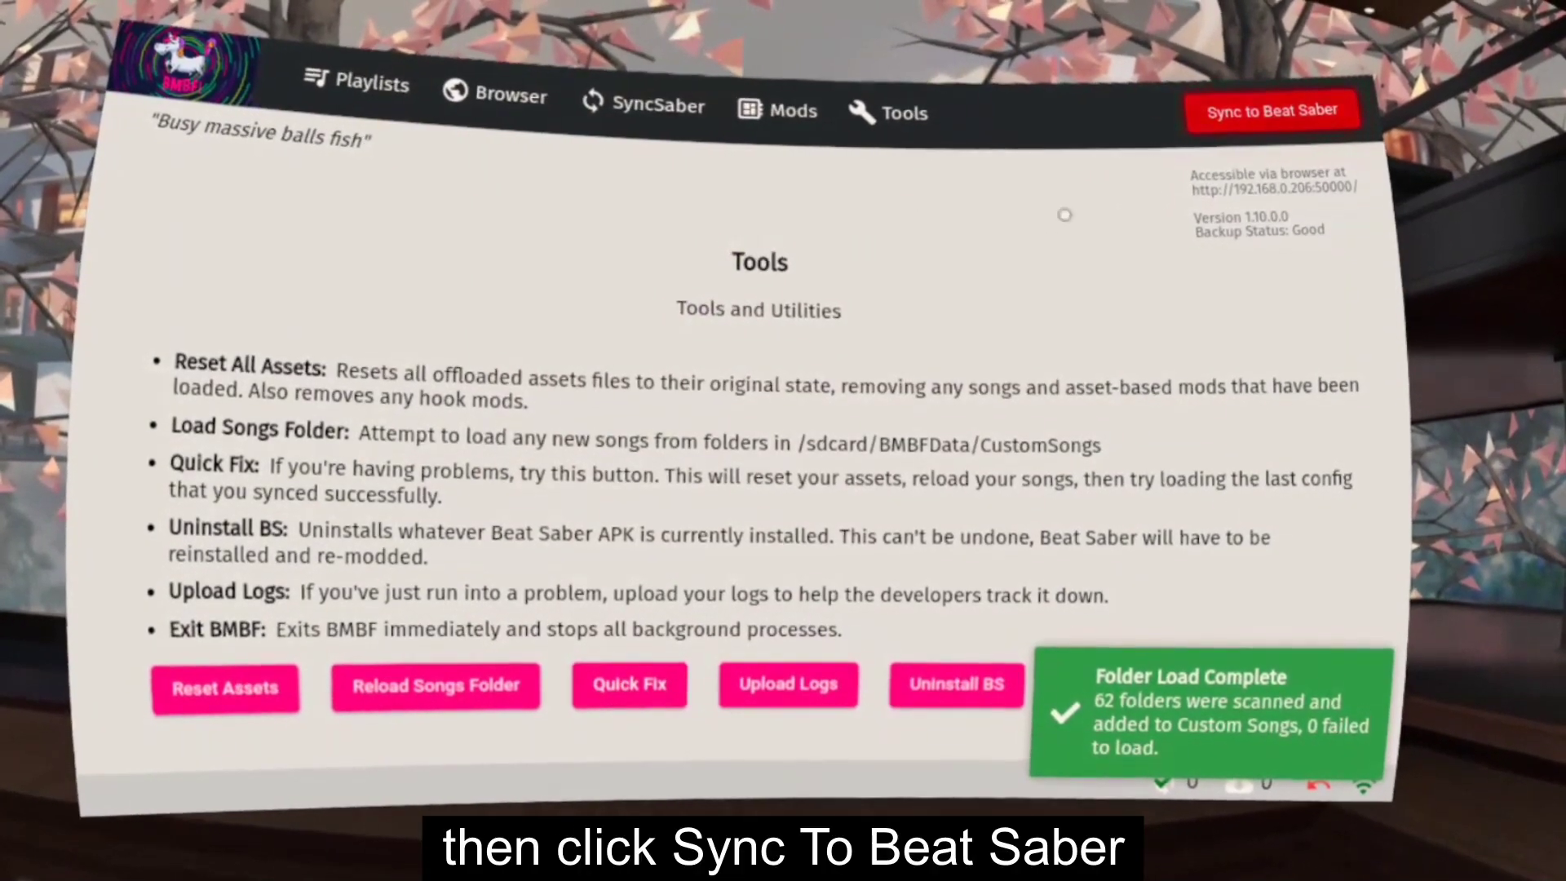
pyautogui.click(1314, 126)
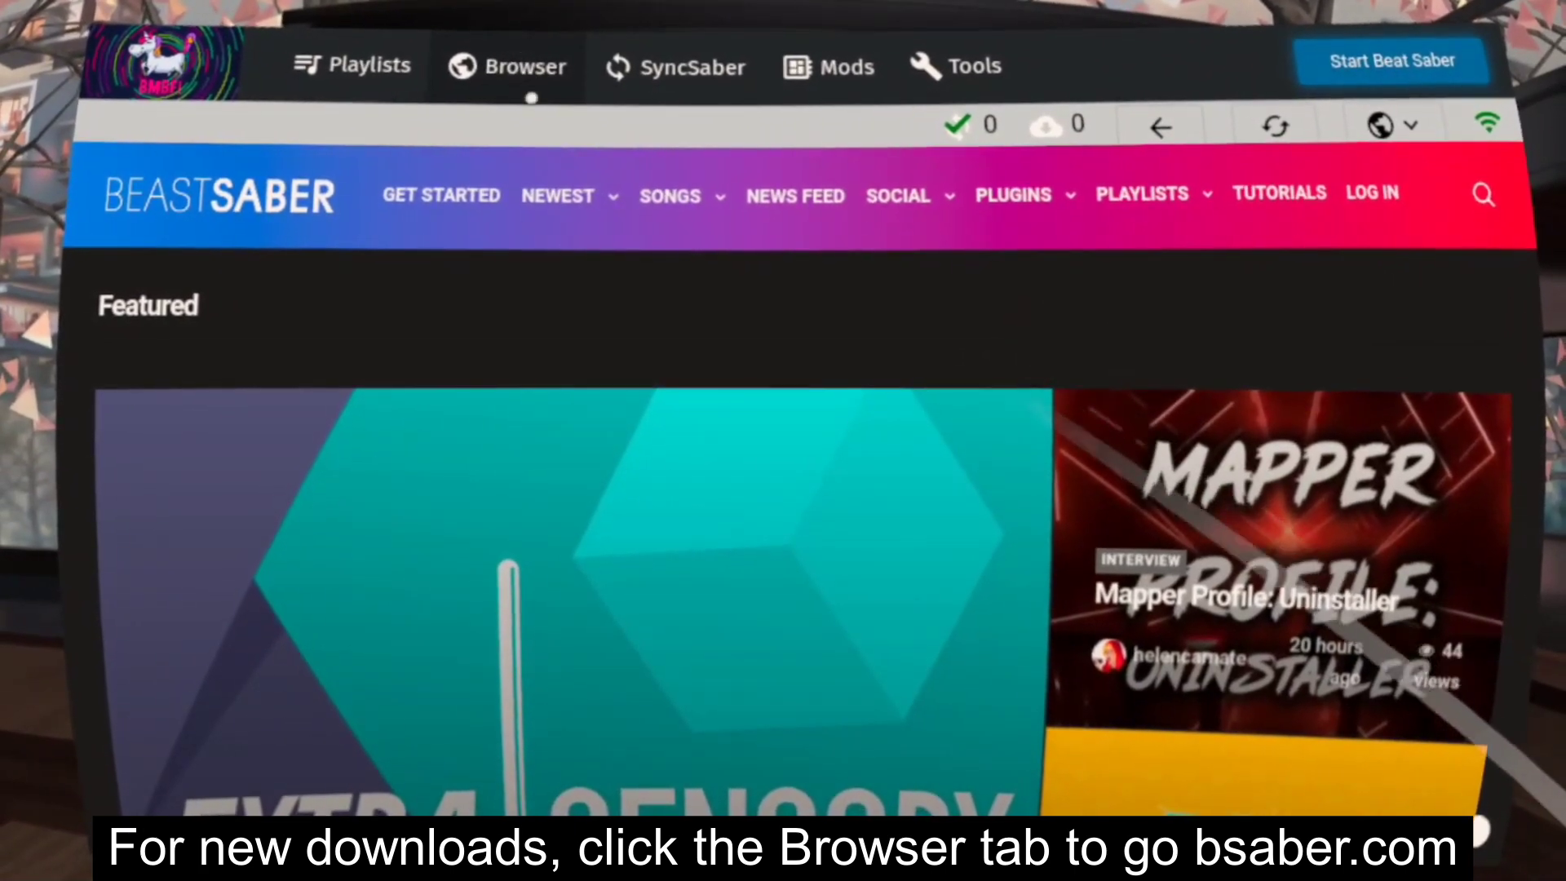
# Show BeastSaber's Top Rated PP Ranked songs and try downloading Our House, which fails.
pyautogui.click(691, 200)
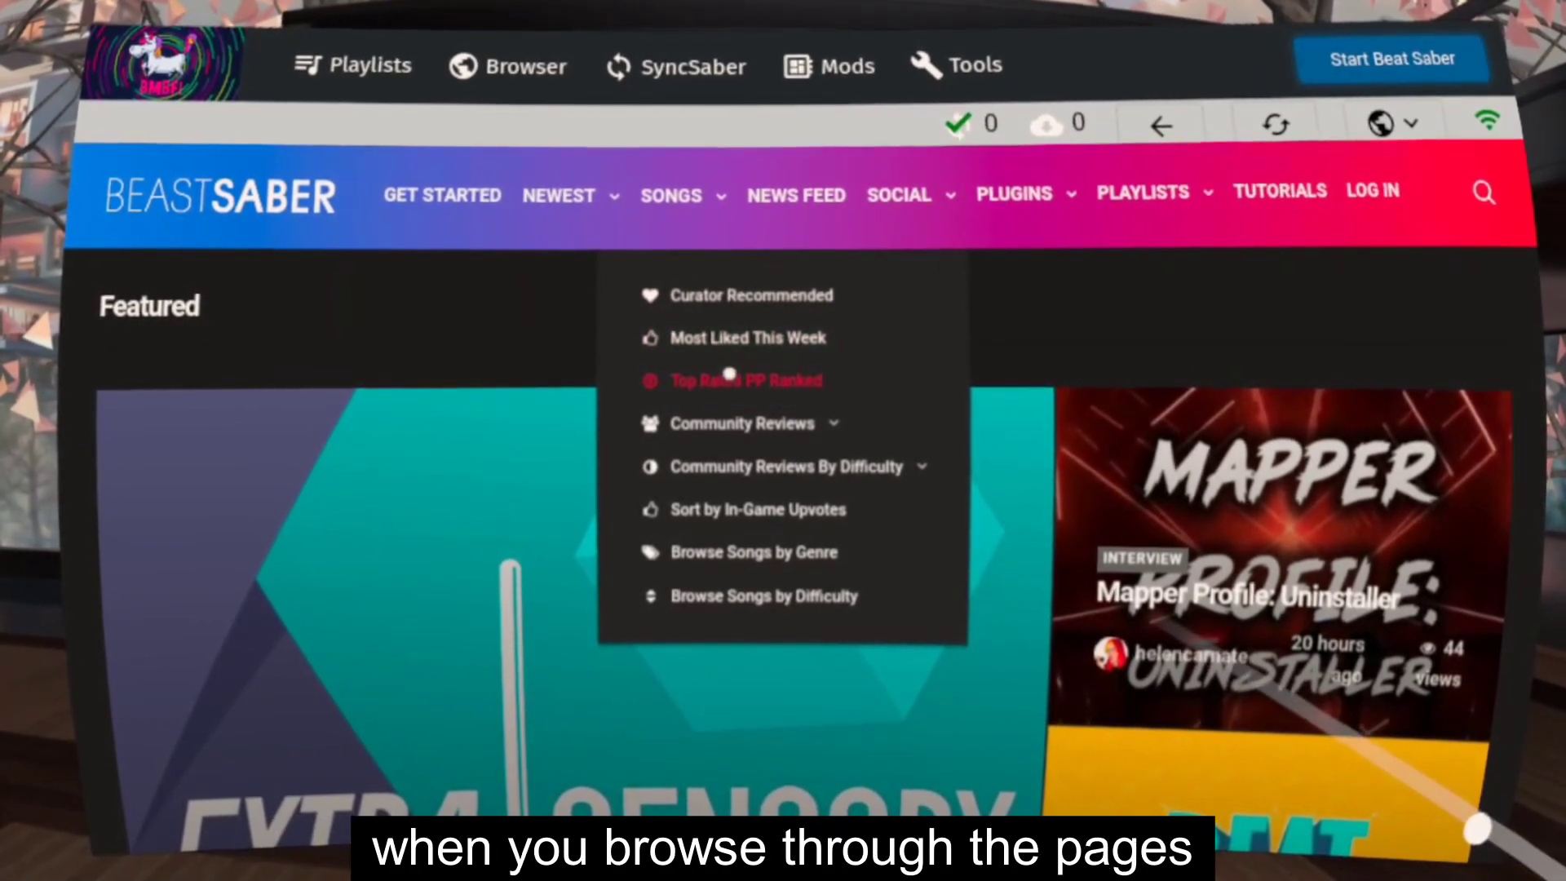
pyautogui.click(729, 377)
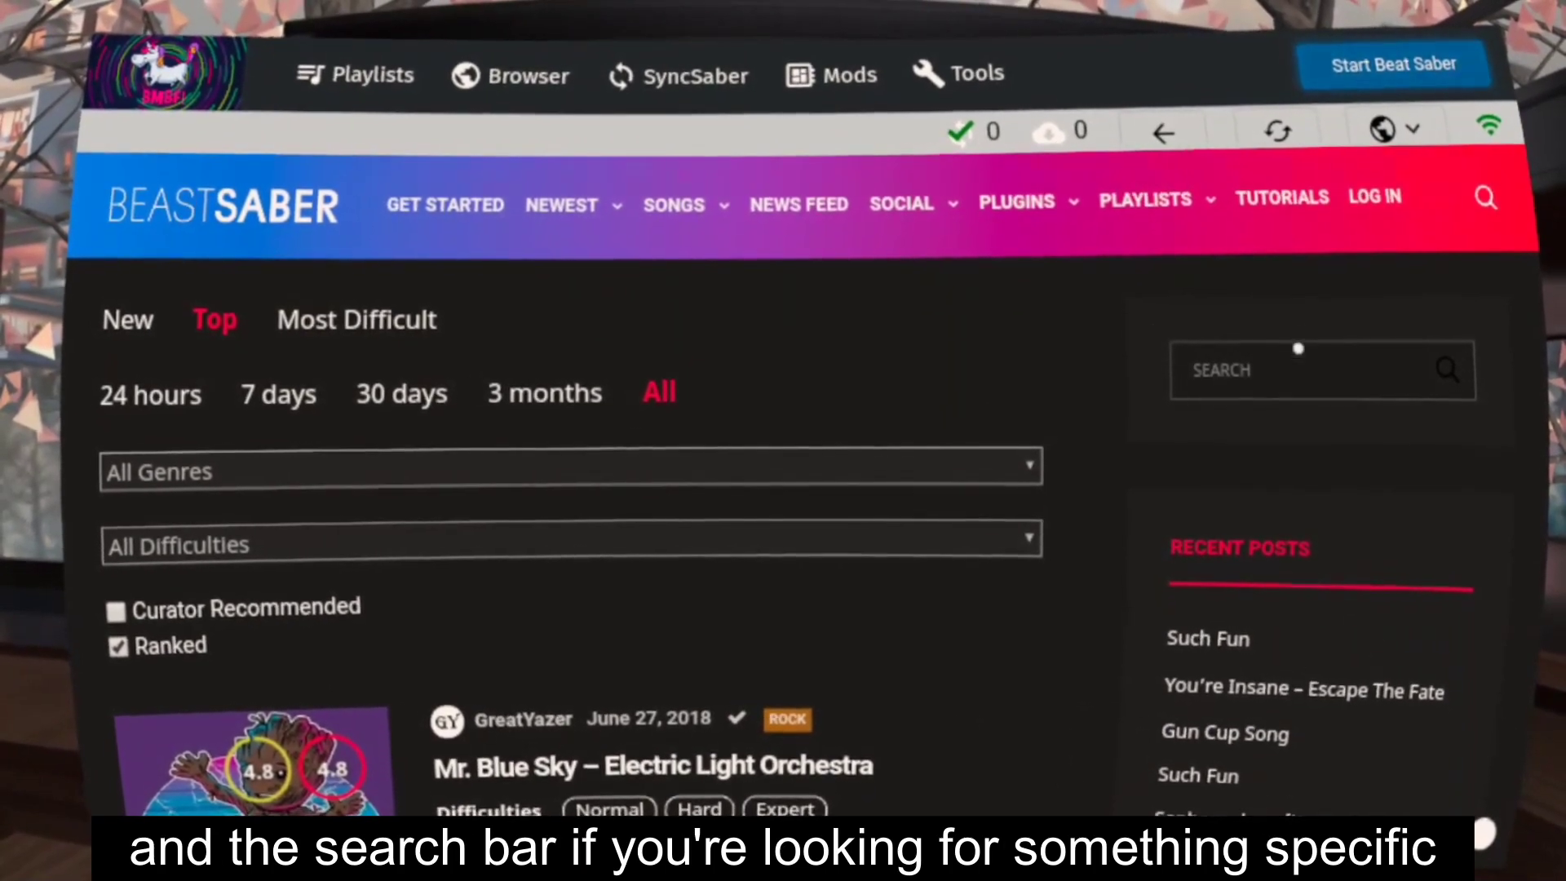
pyautogui.click(1481, 196)
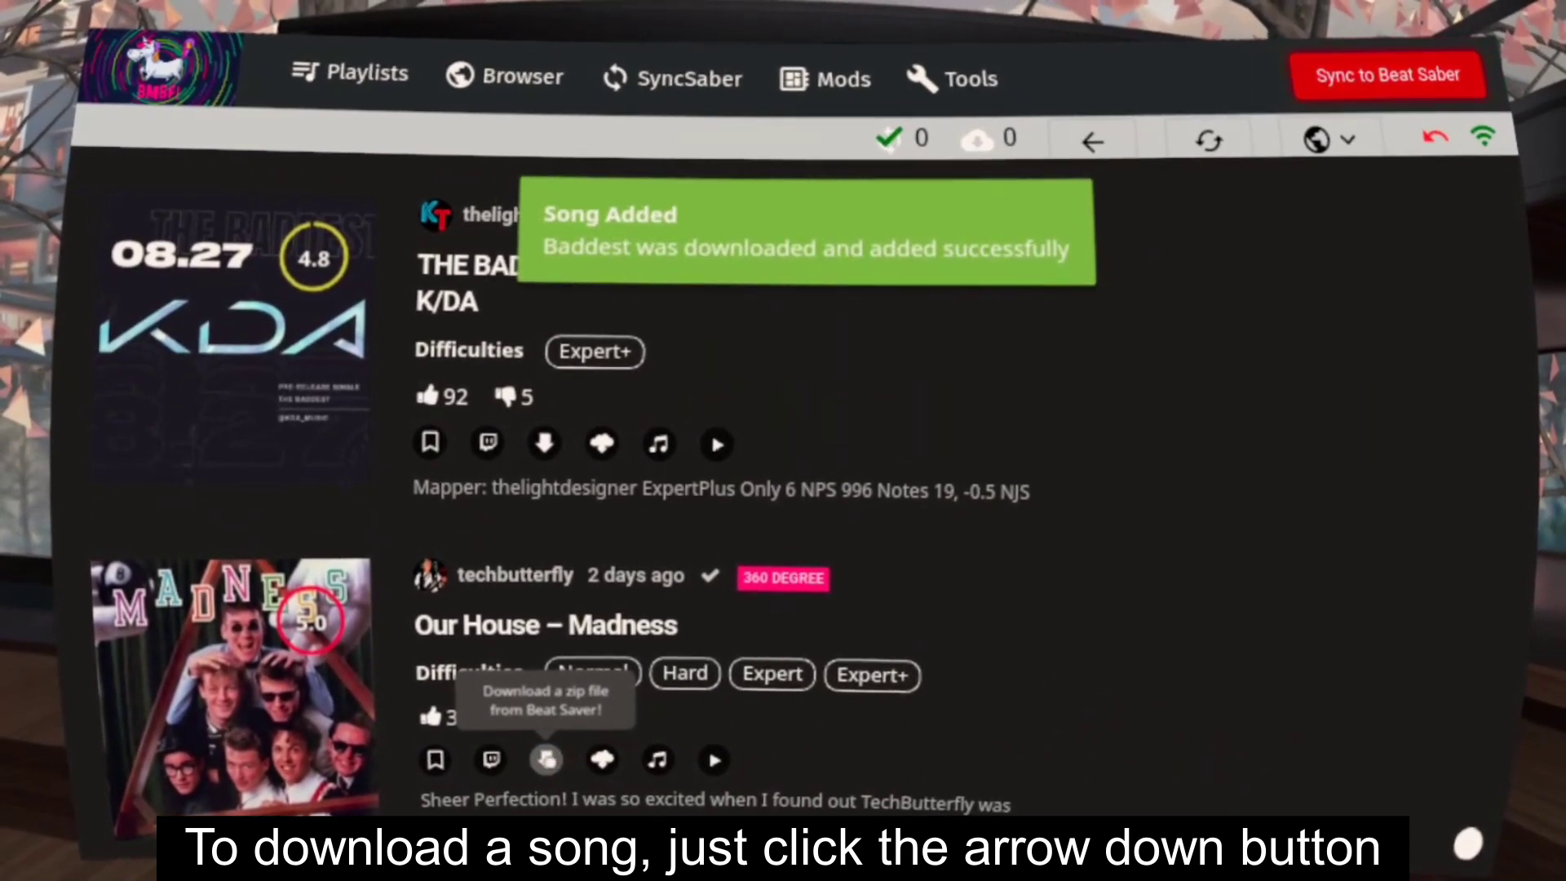
pyautogui.click(547, 759)
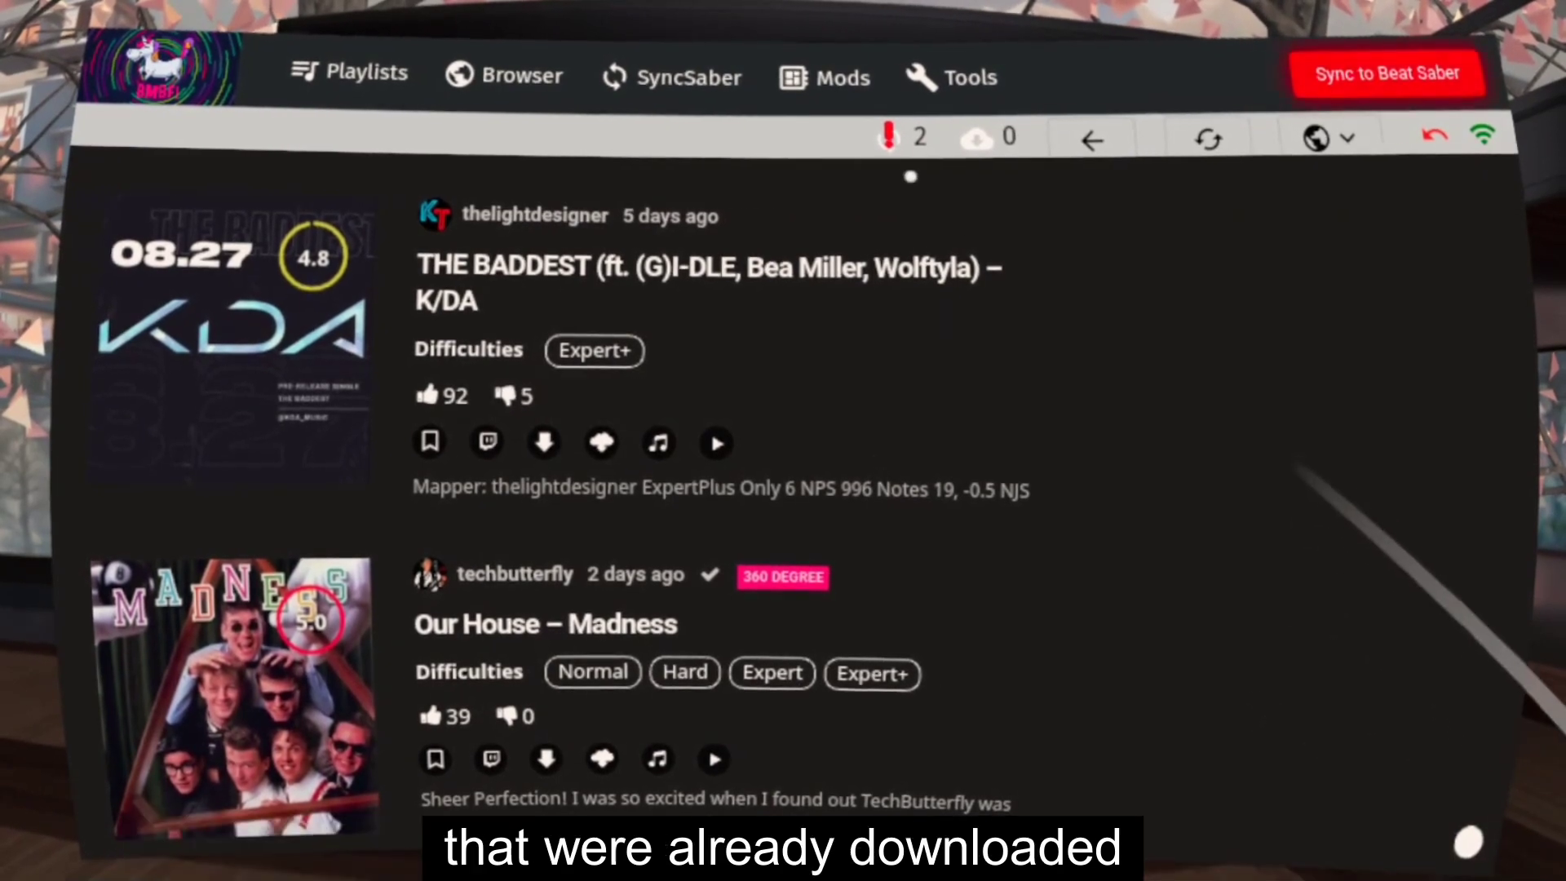
pyautogui.click(907, 129)
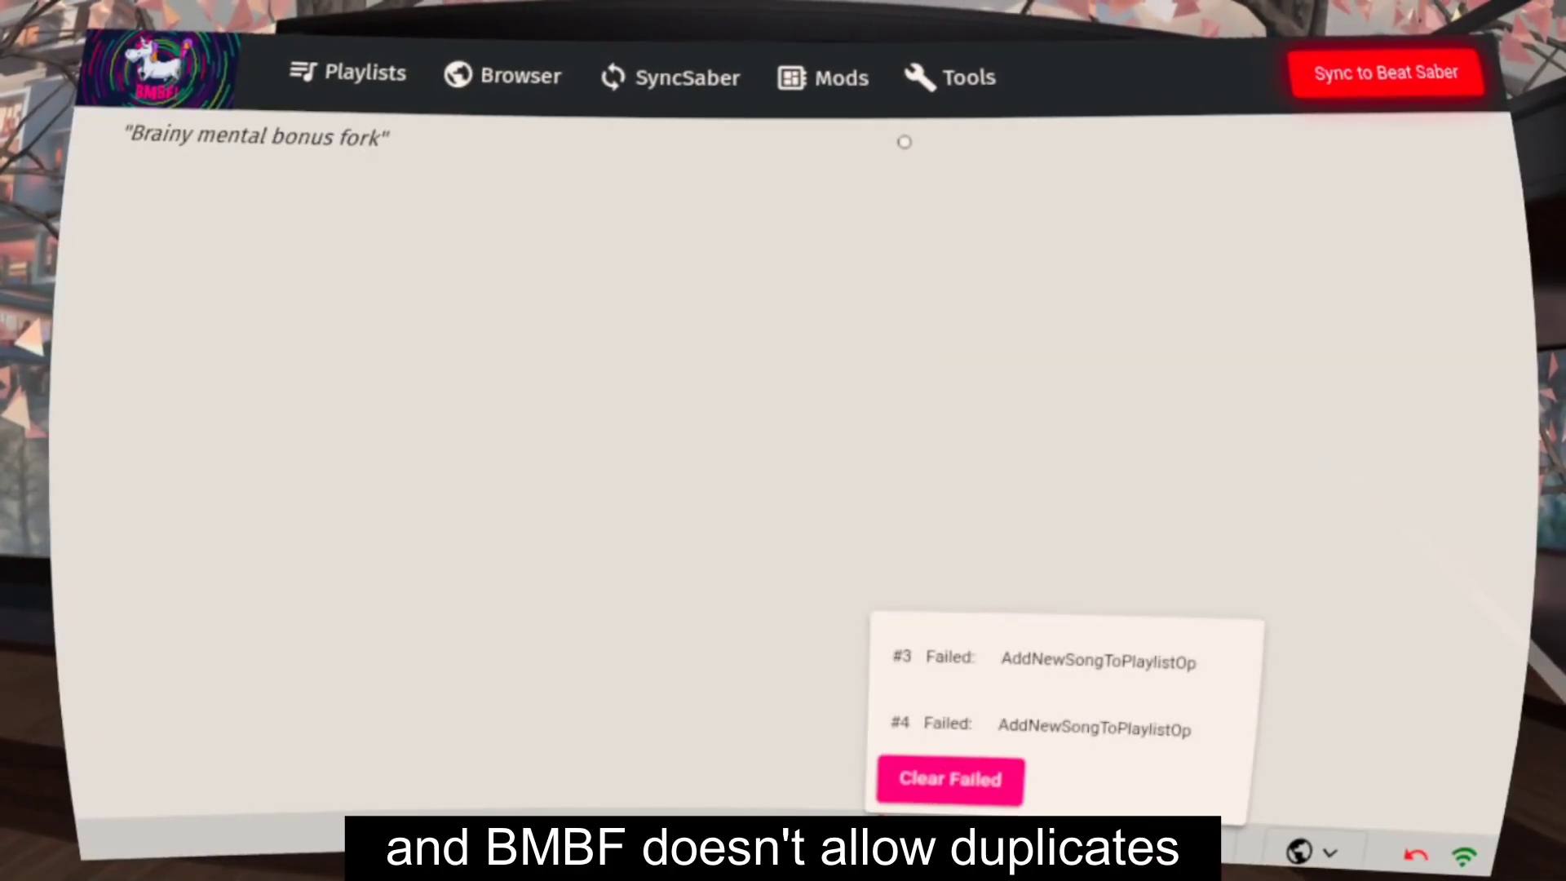
pyautogui.click(517, 72)
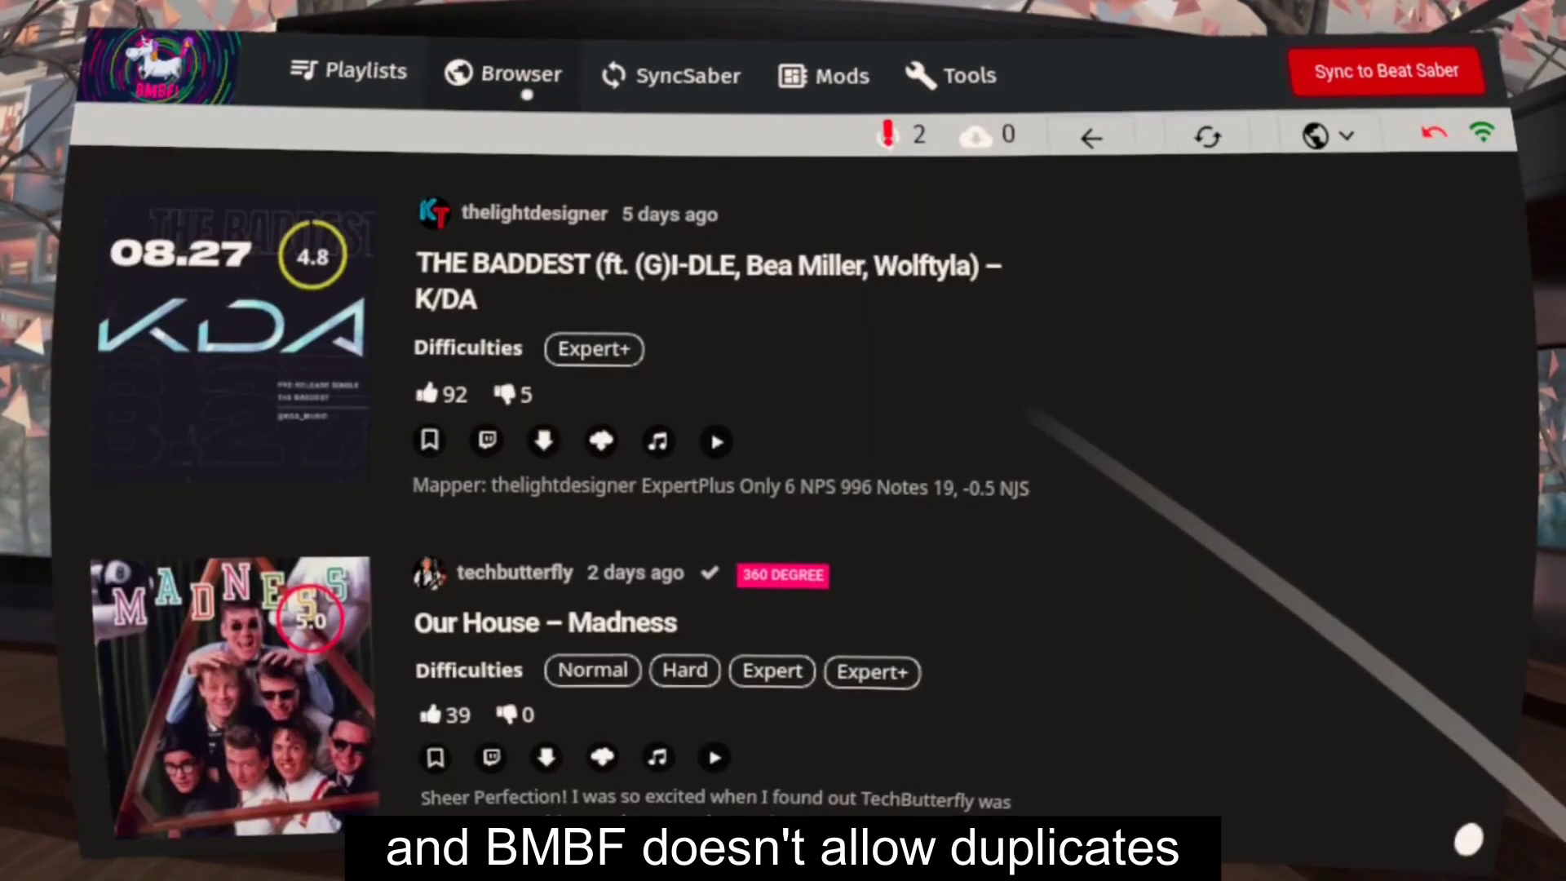
# Download Lost It and Donkey Donk from the ranked song list.
pyautogui.scroll(-5, 545, 374)
pyautogui.click(545, 374)
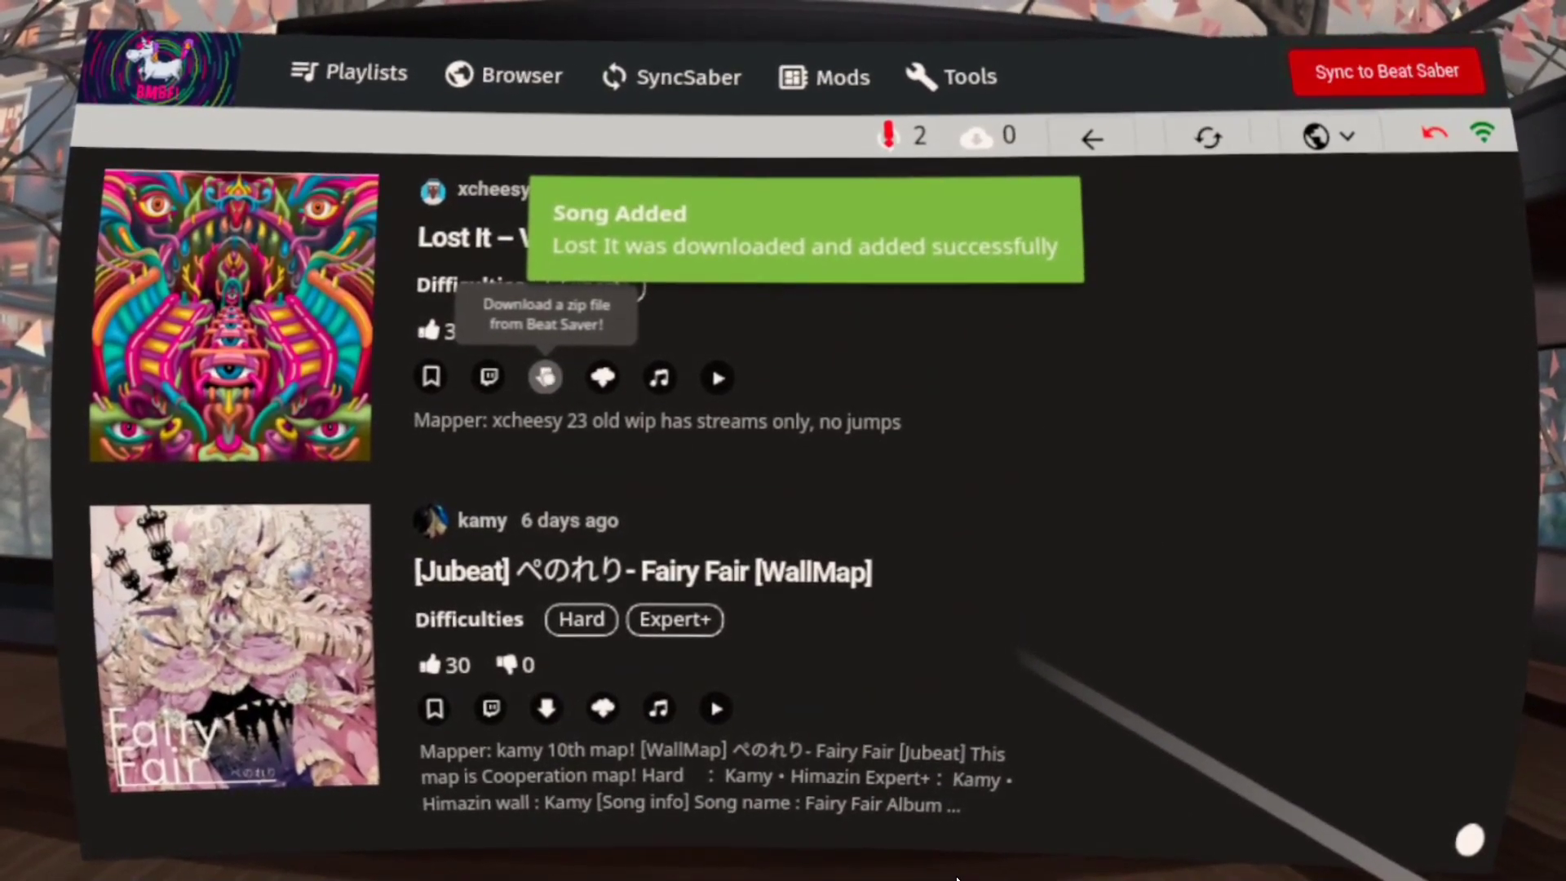
pyautogui.scroll(-5, 545, 374)
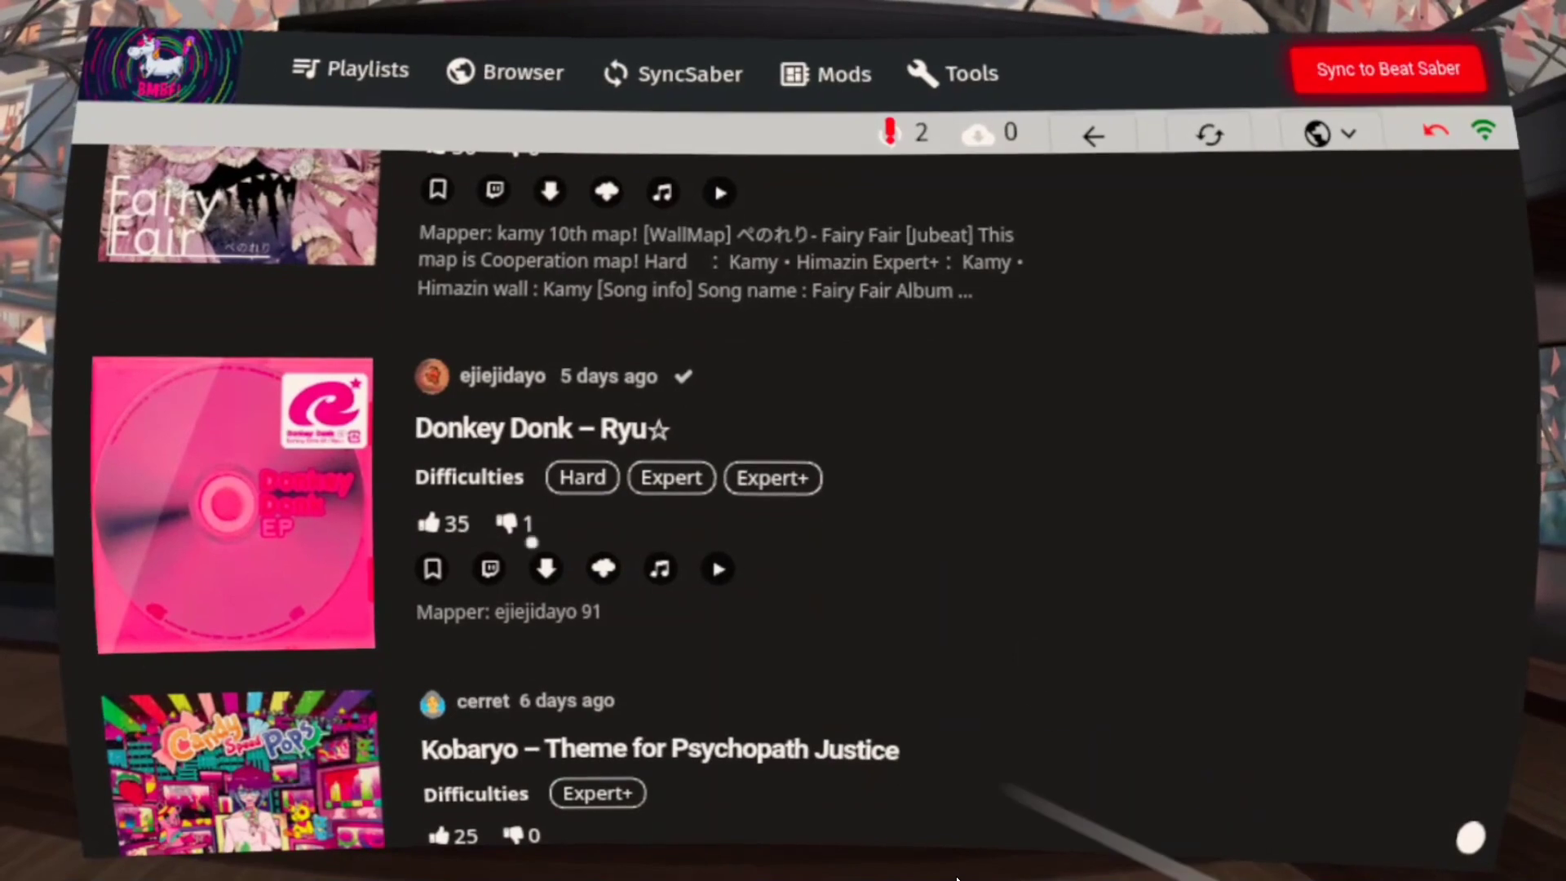
pyautogui.click(546, 568)
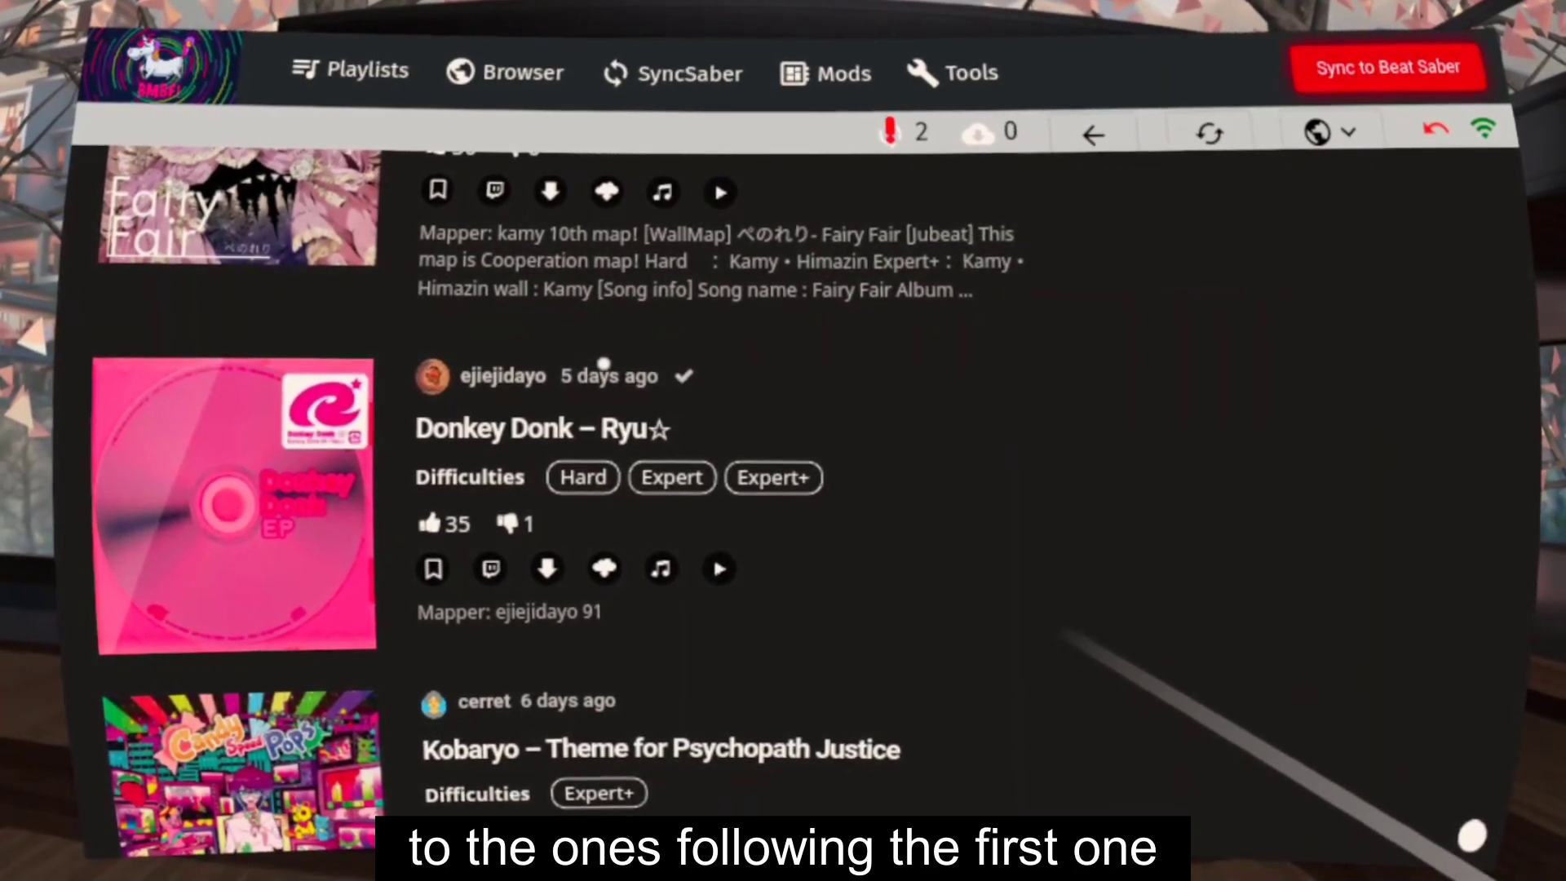
# Sync the downloaded songs to Beat Saber and show the Tools page with the browser address.
pyautogui.click(1322, 73)
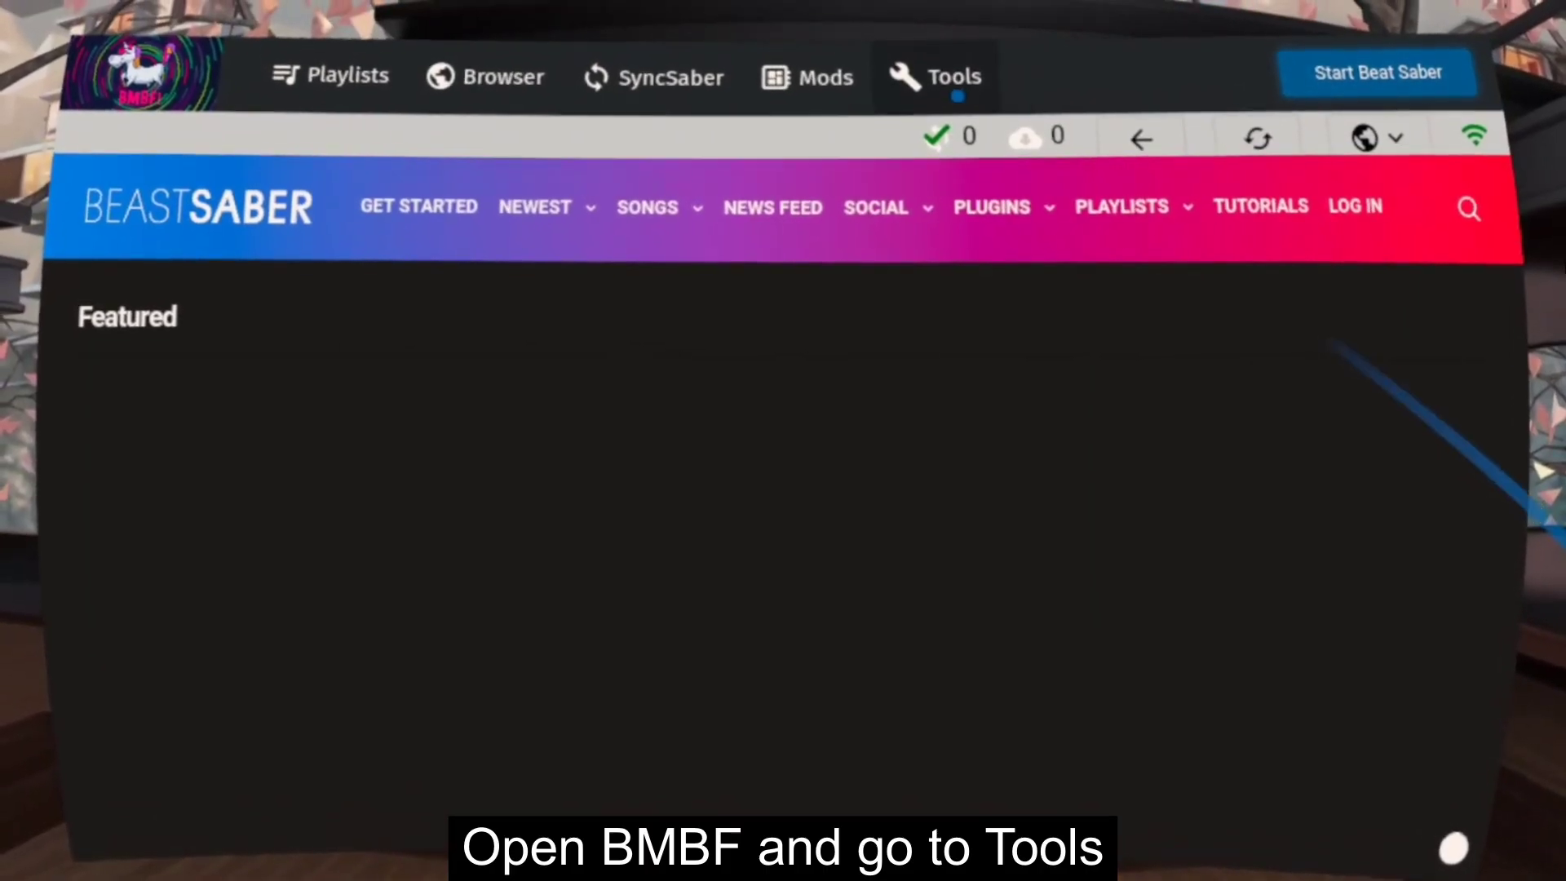
pyautogui.click(959, 101)
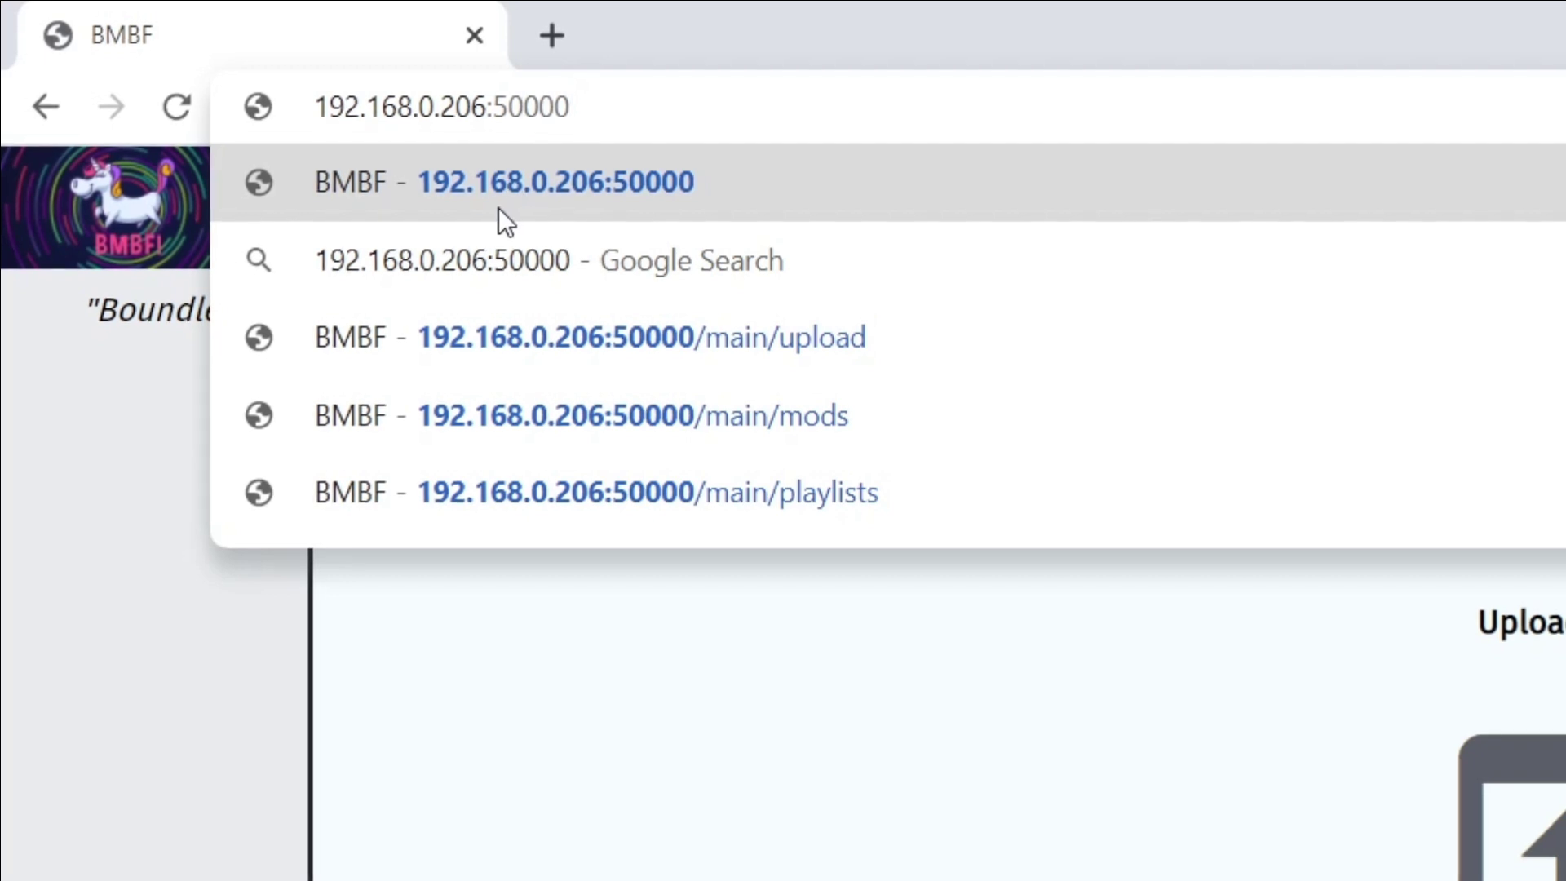
# Load the BMBF web page, then go to BeastSaber's Top songs list.
pyautogui.click(497, 207)
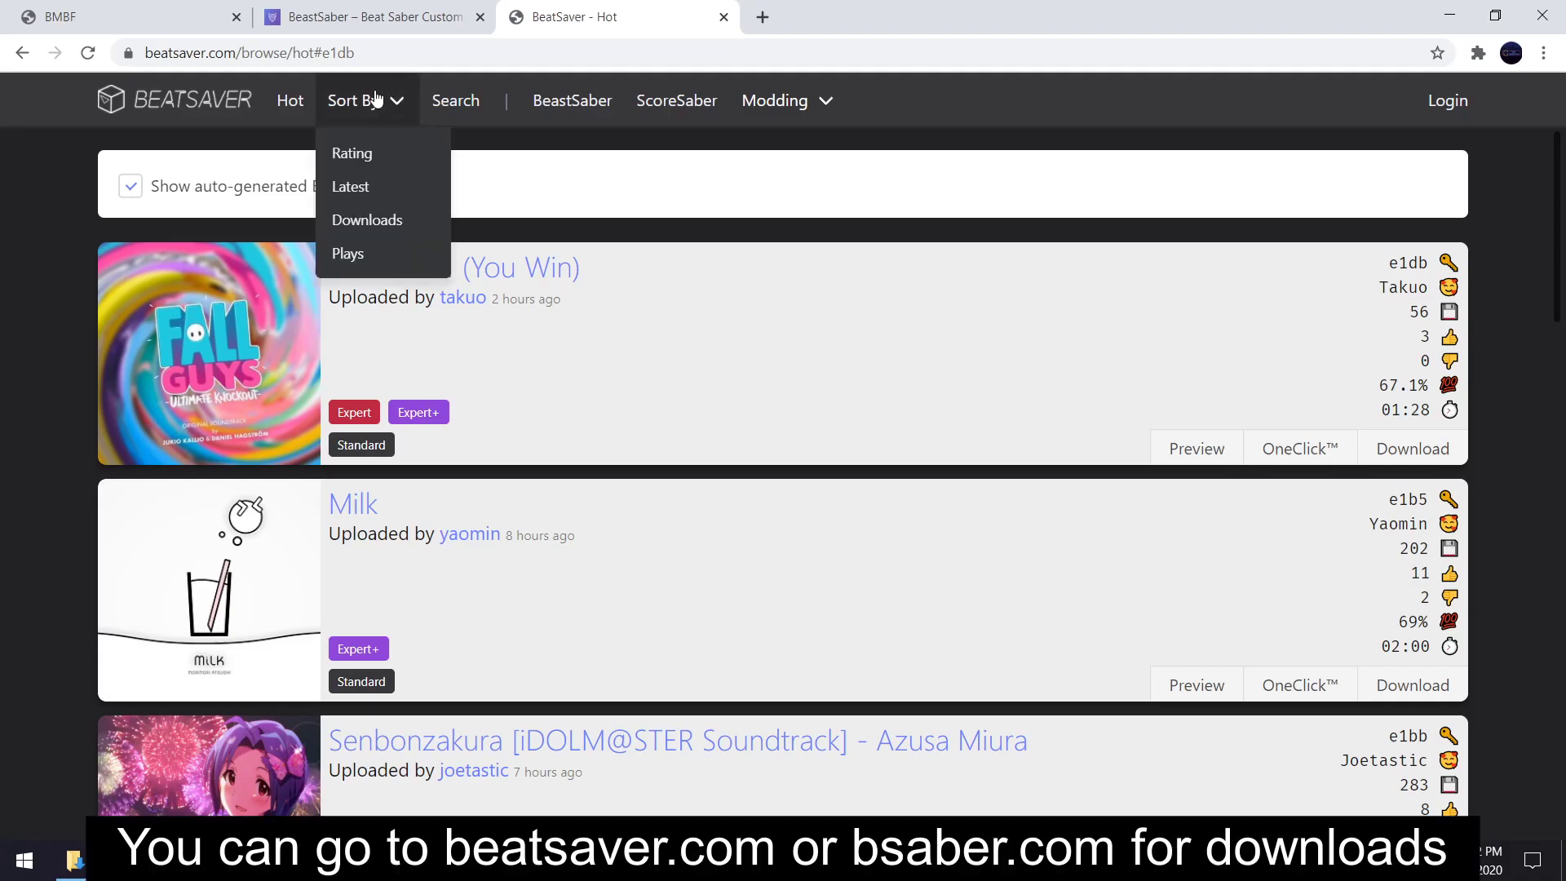
pyautogui.click(355, 27)
pyautogui.moveTo(639, 110)
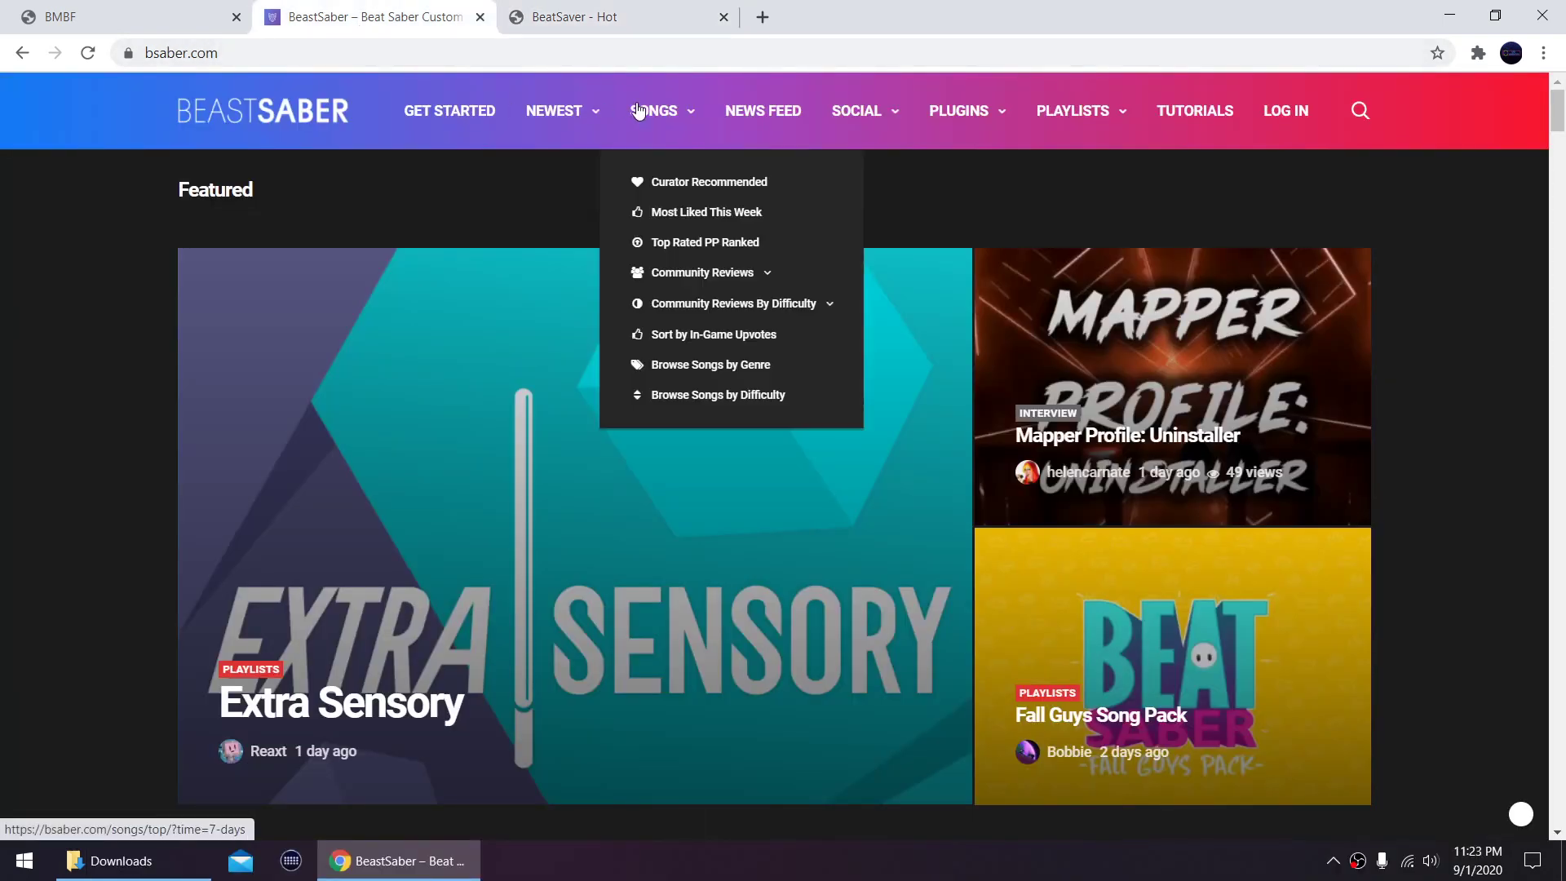
pyautogui.click(697, 181)
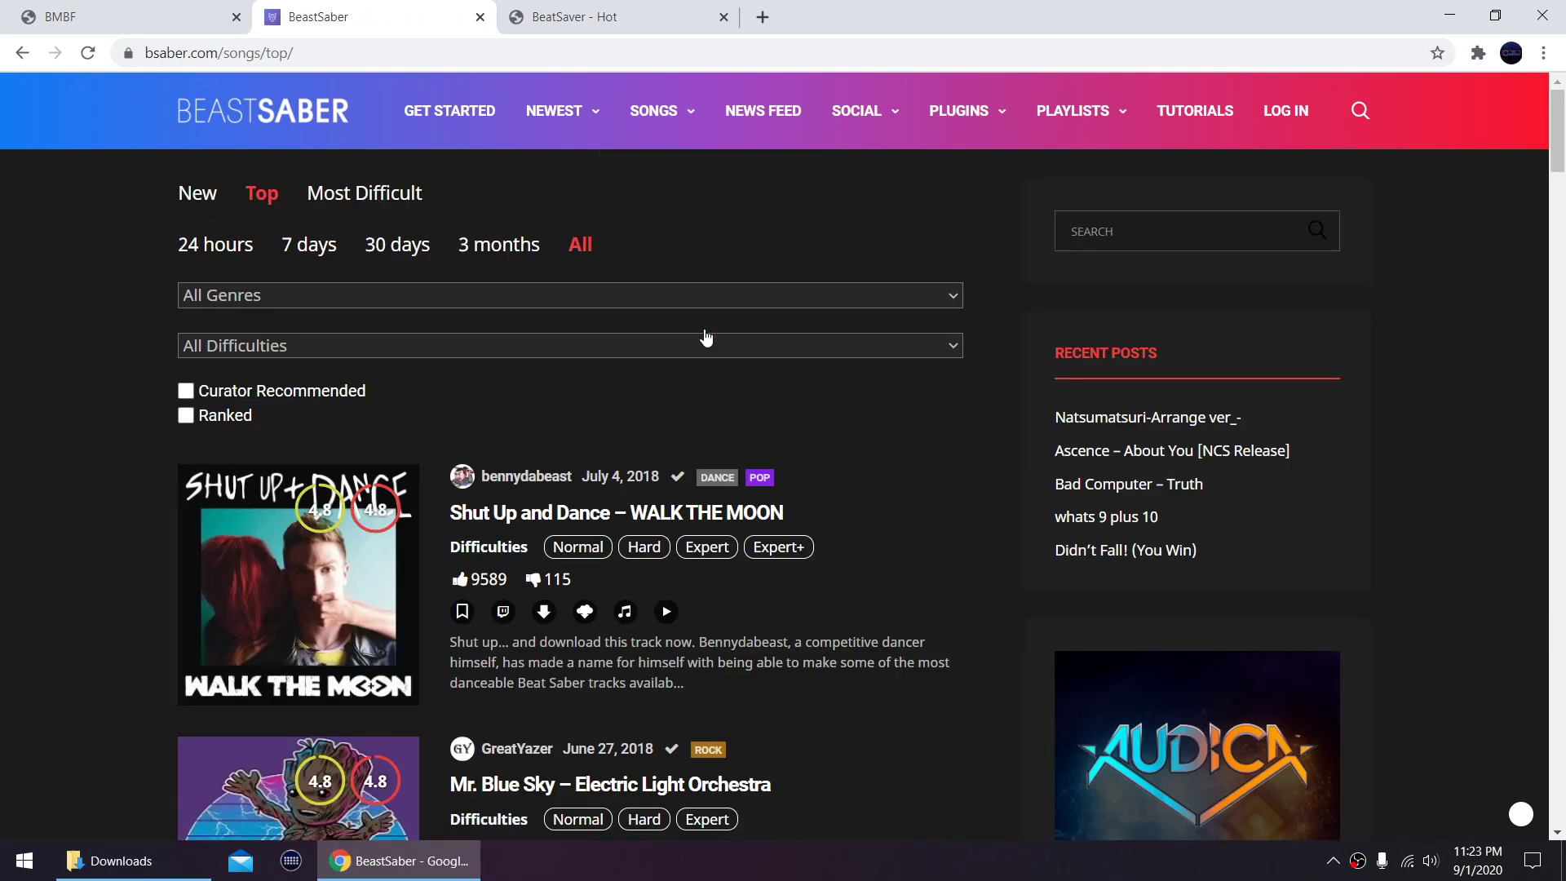
# Download two song zip files from BeastSaber's top songs.
pyautogui.click(545, 612)
pyautogui.scroll(-10, 795, 559)
pyautogui.scroll(-5, 796, 560)
pyautogui.click(543, 559)
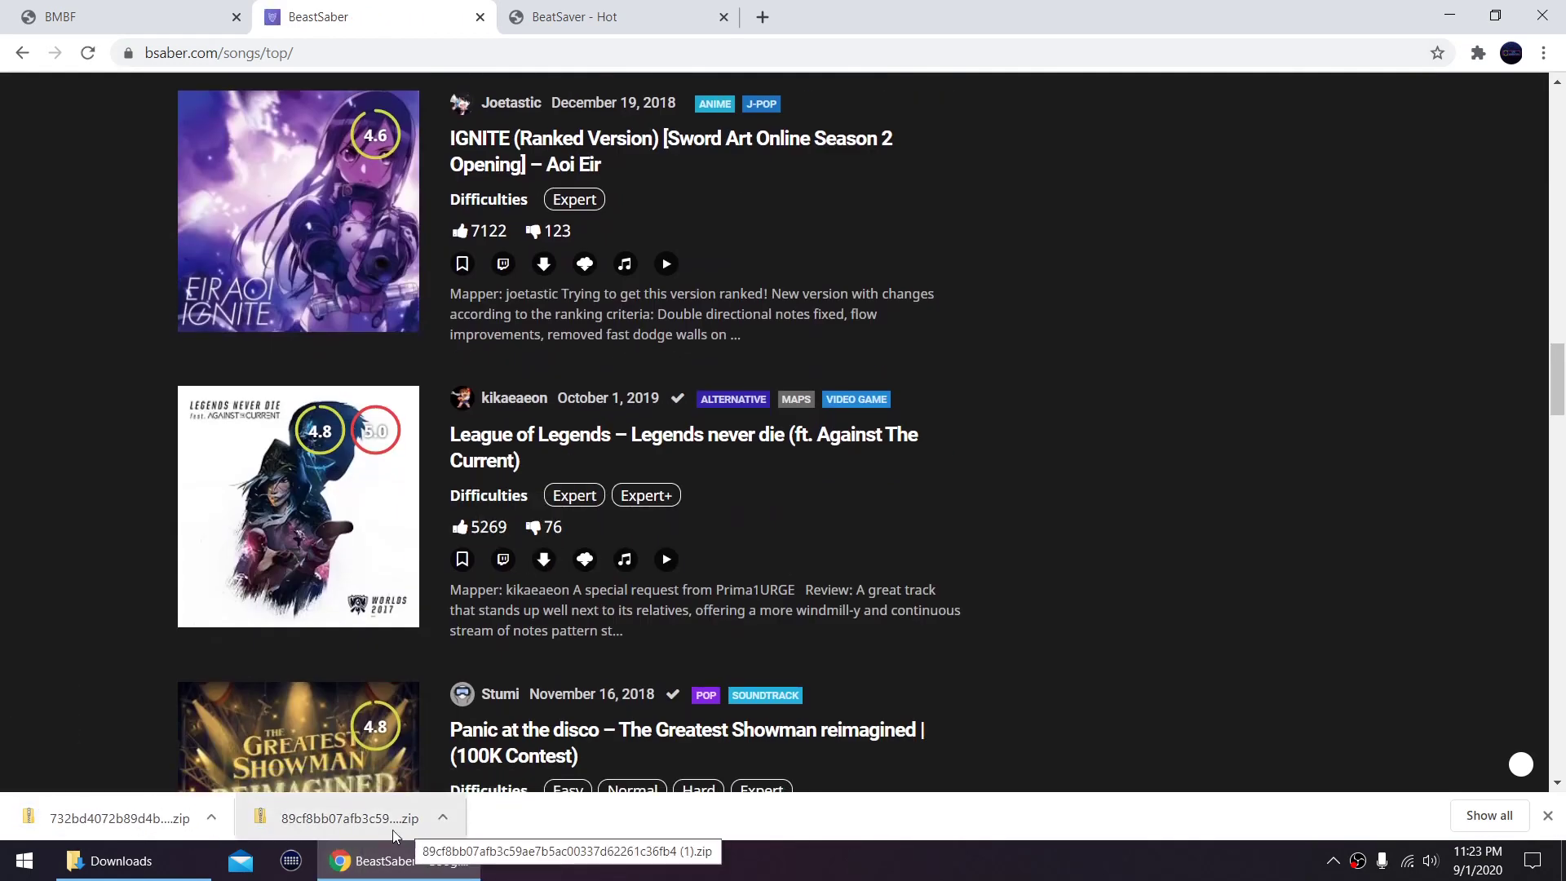
# Drag all ten song zips from Downloads onto BMBF's Upload Files box, then view Playlists.
pyautogui.click(173, 7)
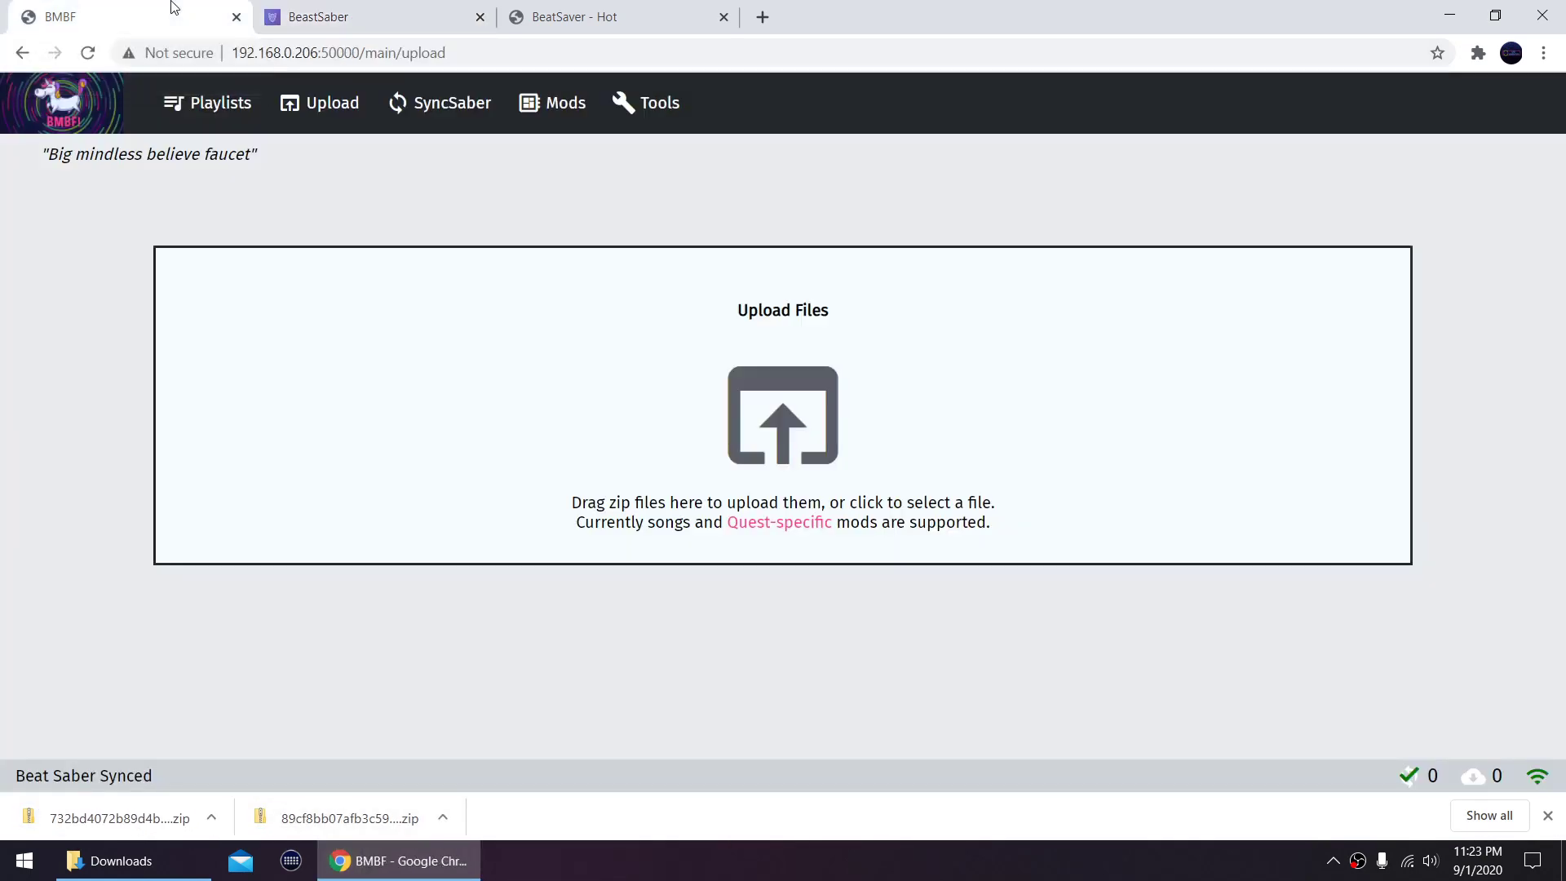
pyautogui.click(94, 873)
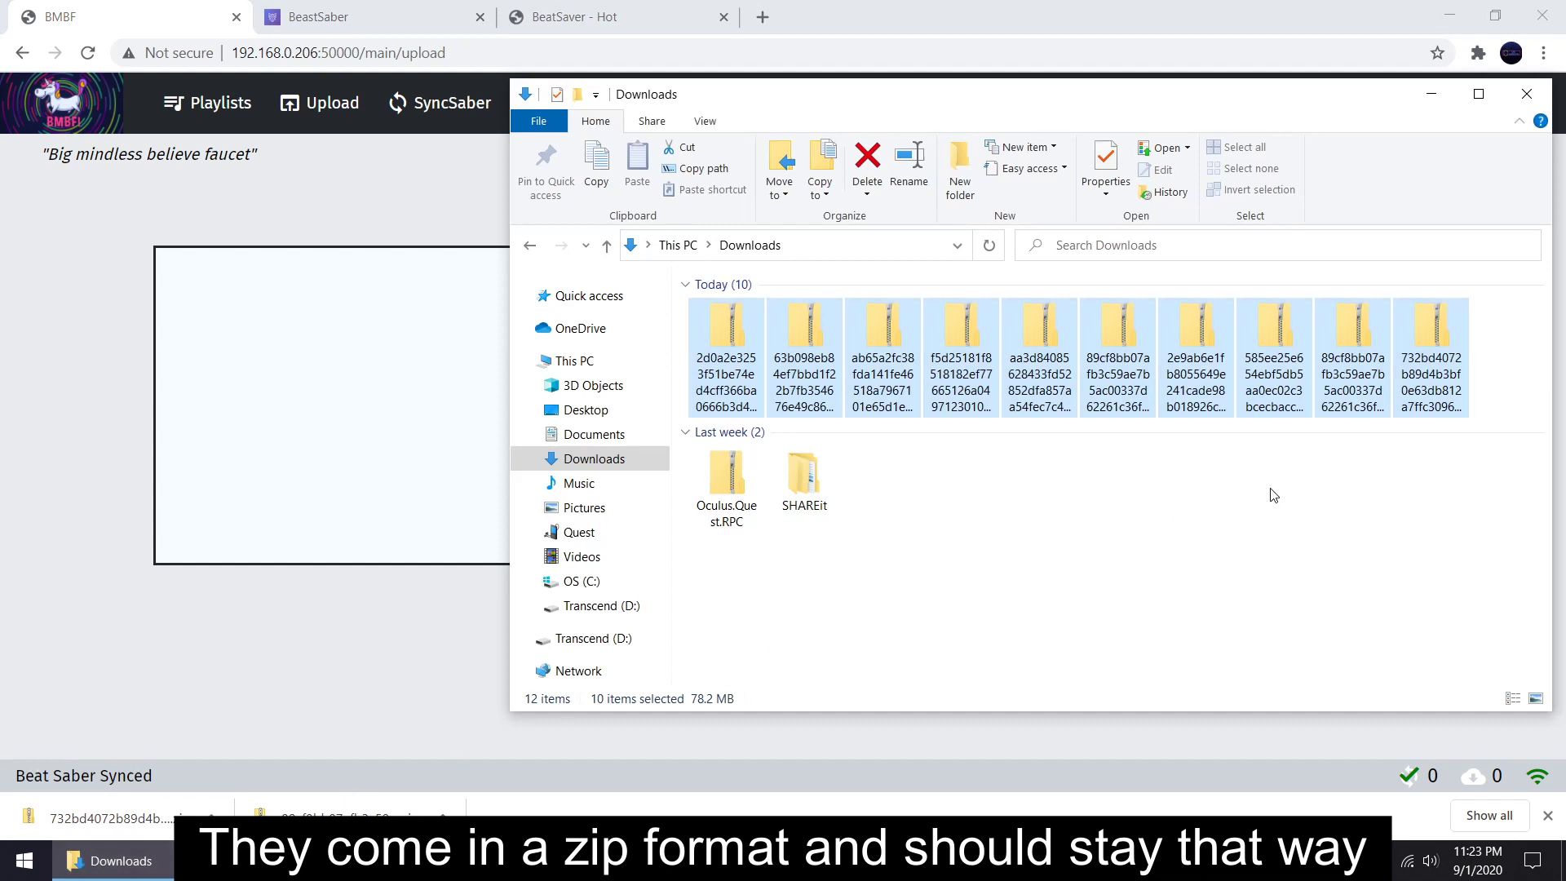
pyautogui.click(1513, 354)
pyautogui.moveTo(1503, 316); pyautogui.dragTo(295, 376)
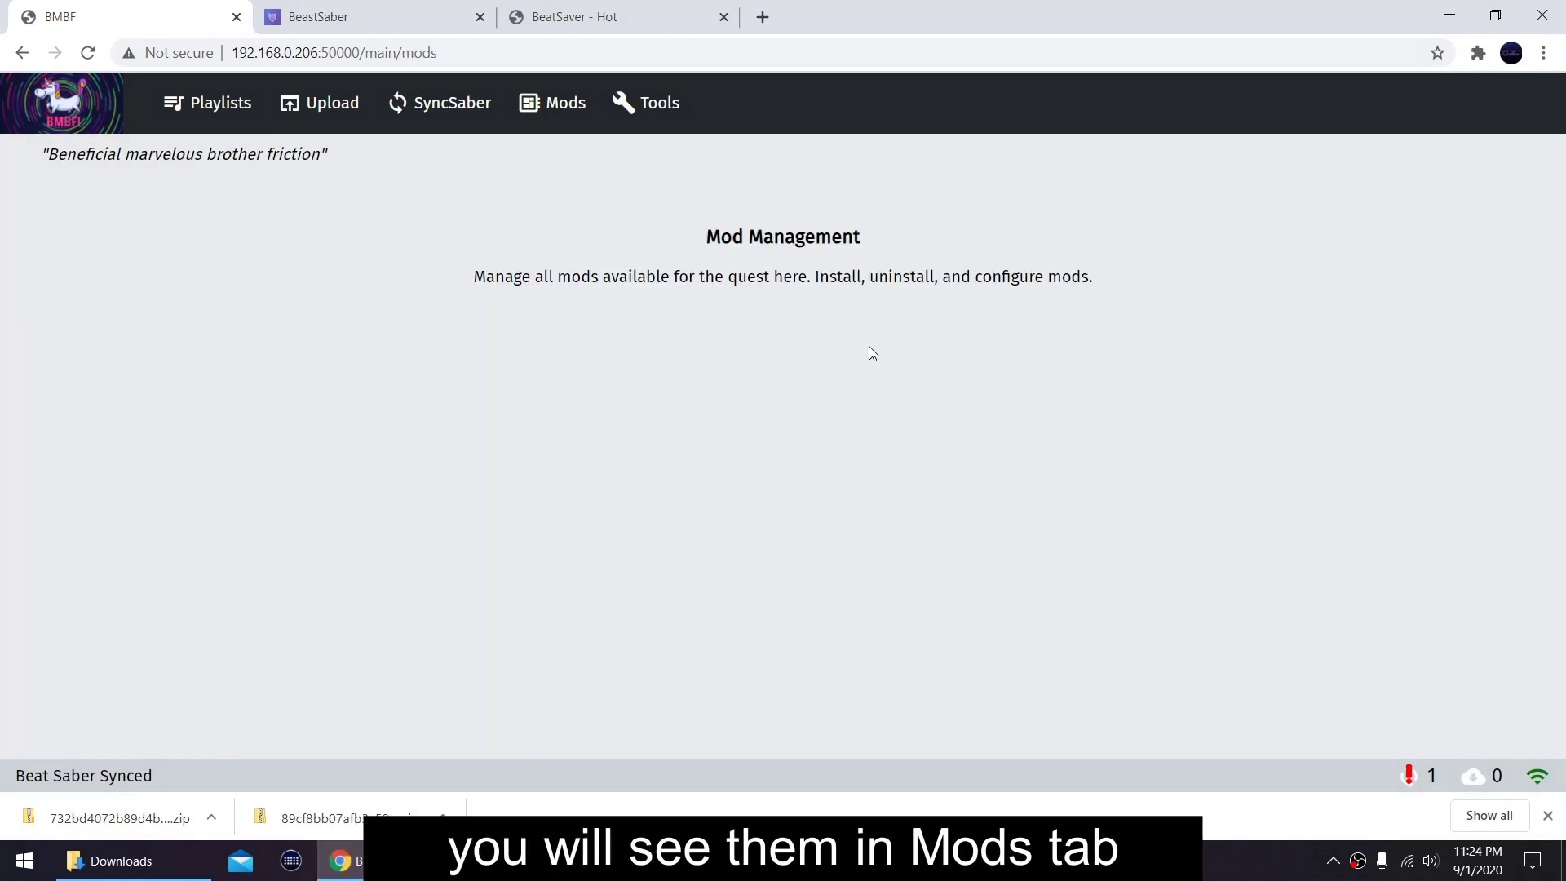
pyautogui.click(235, 114)
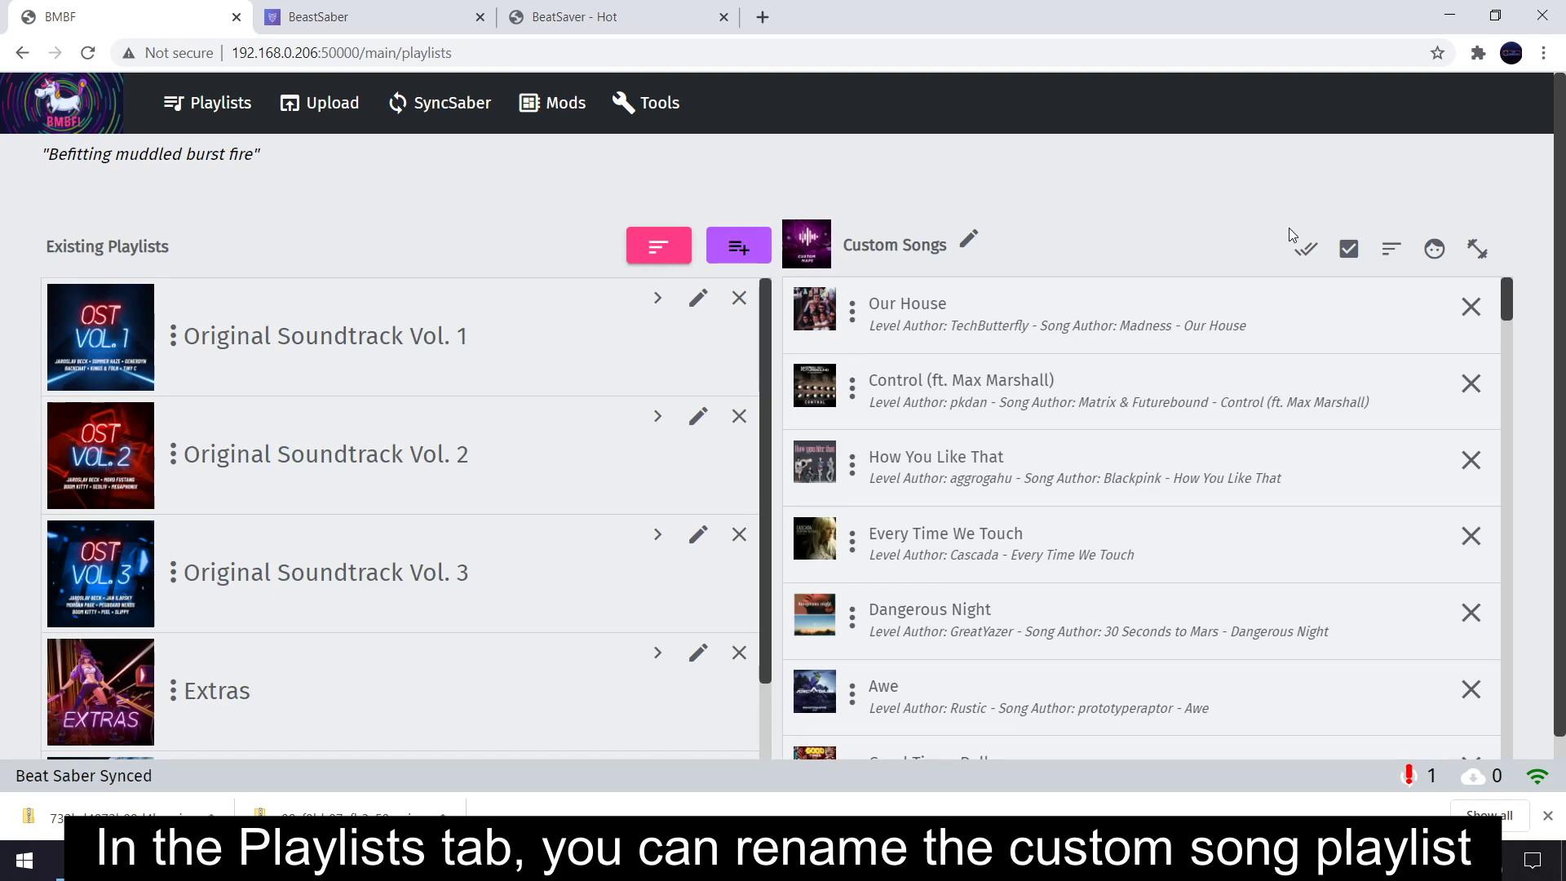
# Set the Custom Songs playlist cover to the lightbulb image tips-png-38055.
pyautogui.click(968, 239)
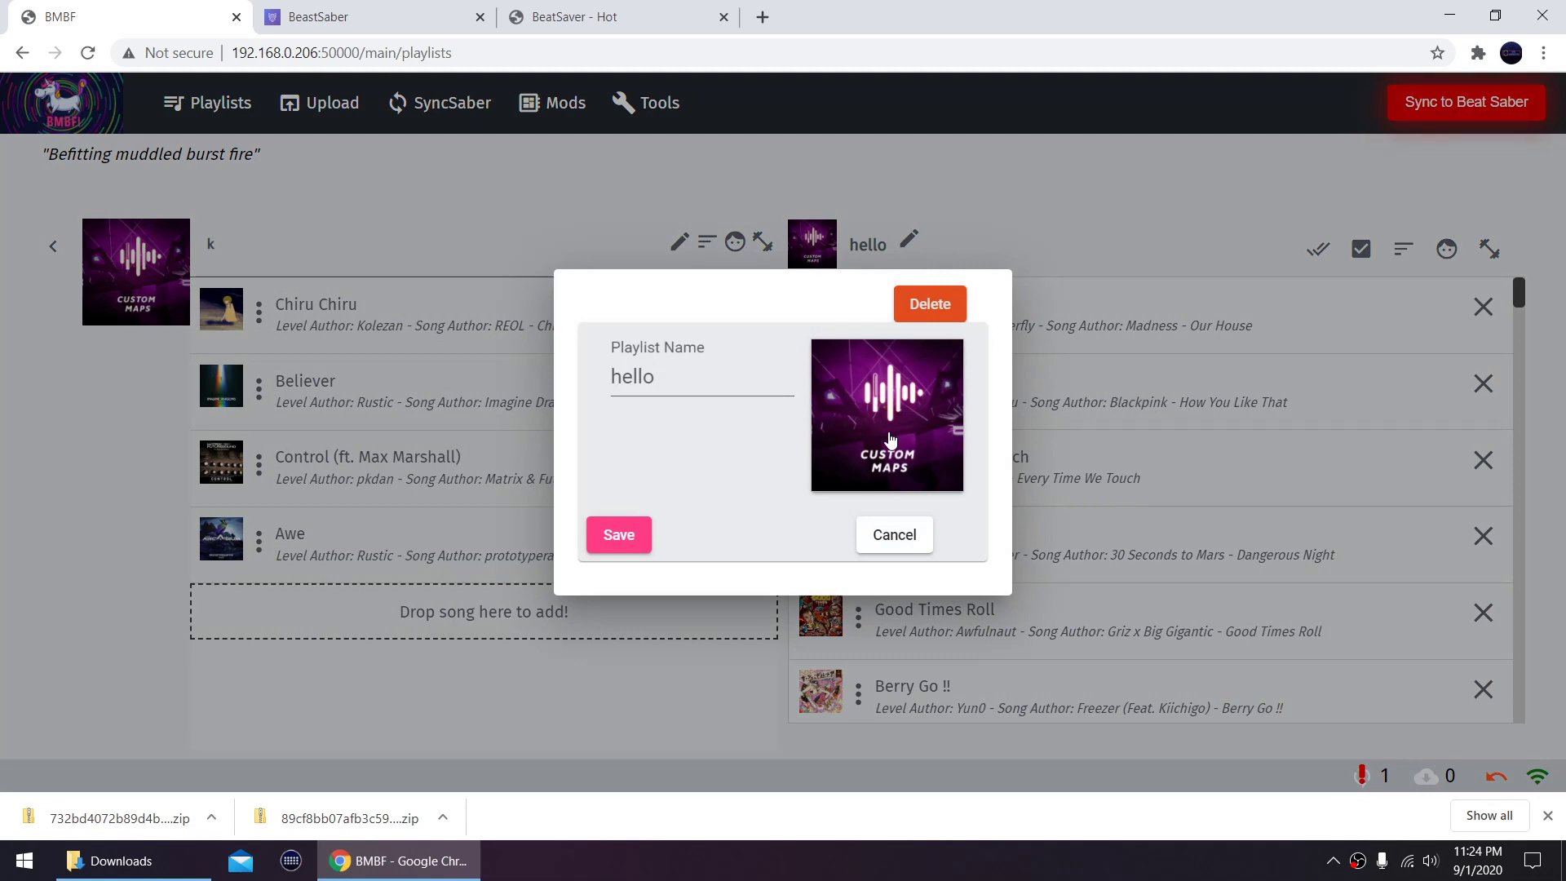
pyautogui.click(889, 441)
pyautogui.click(237, 337)
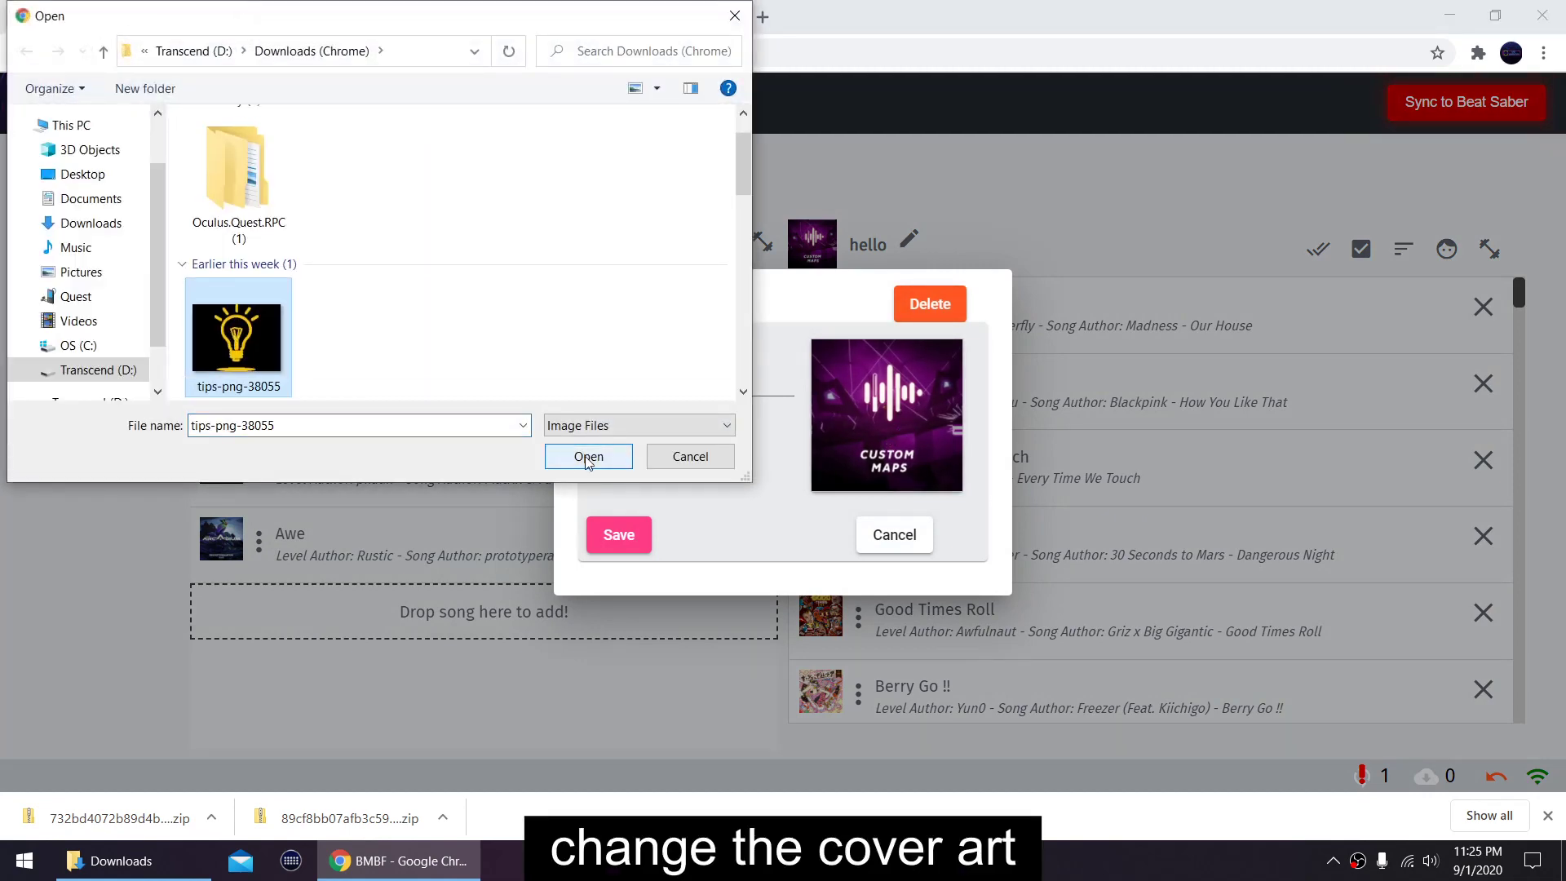
pyautogui.click(589, 458)
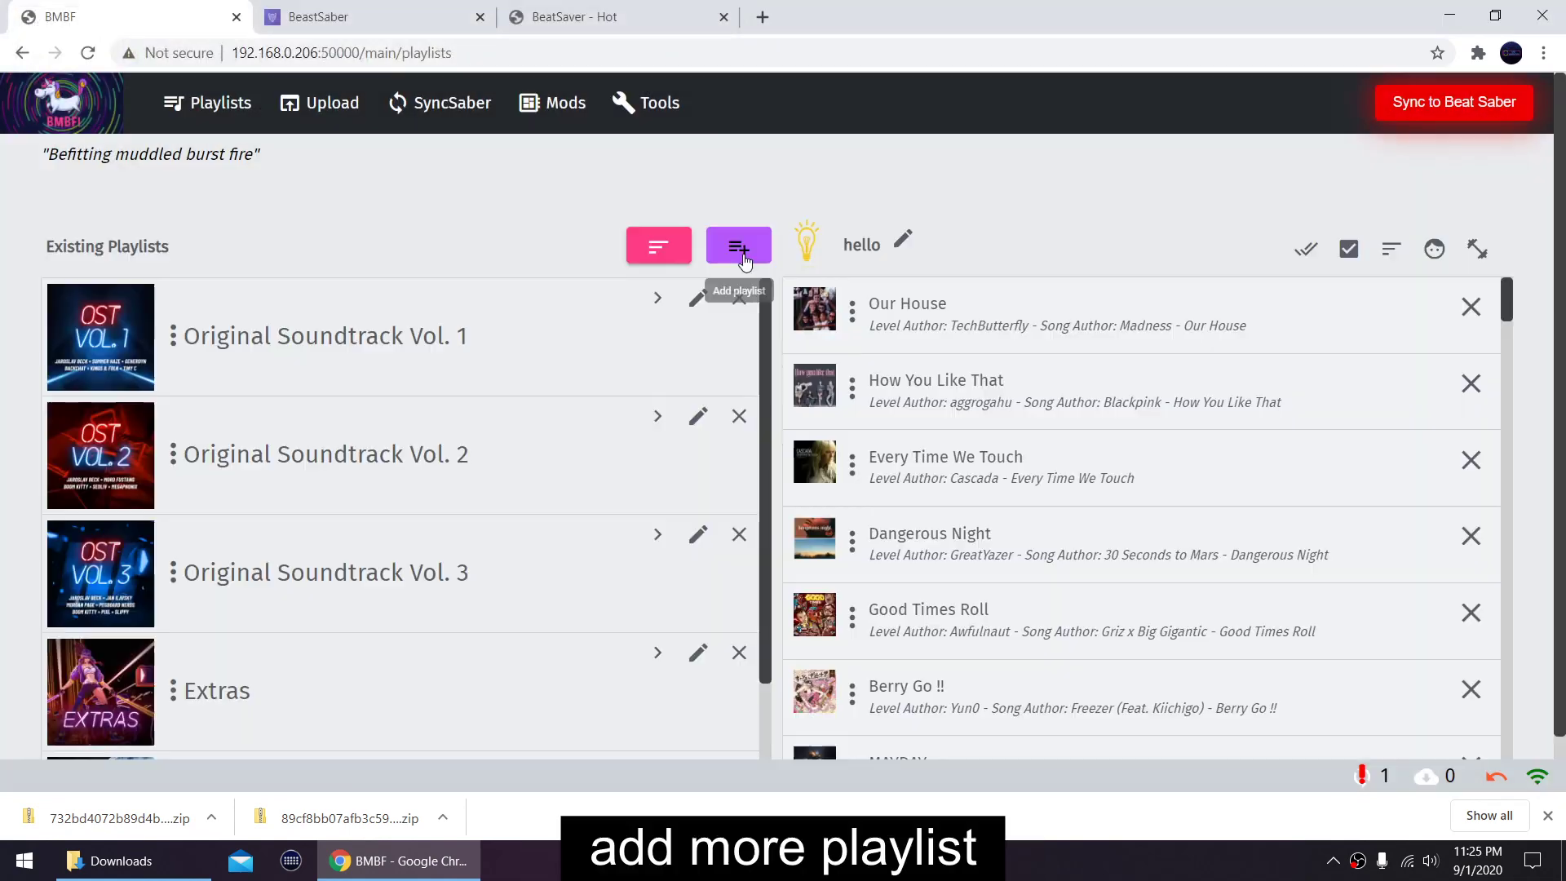
# Create playlist k and move Control and Awe into it.
pyautogui.click(733, 244)
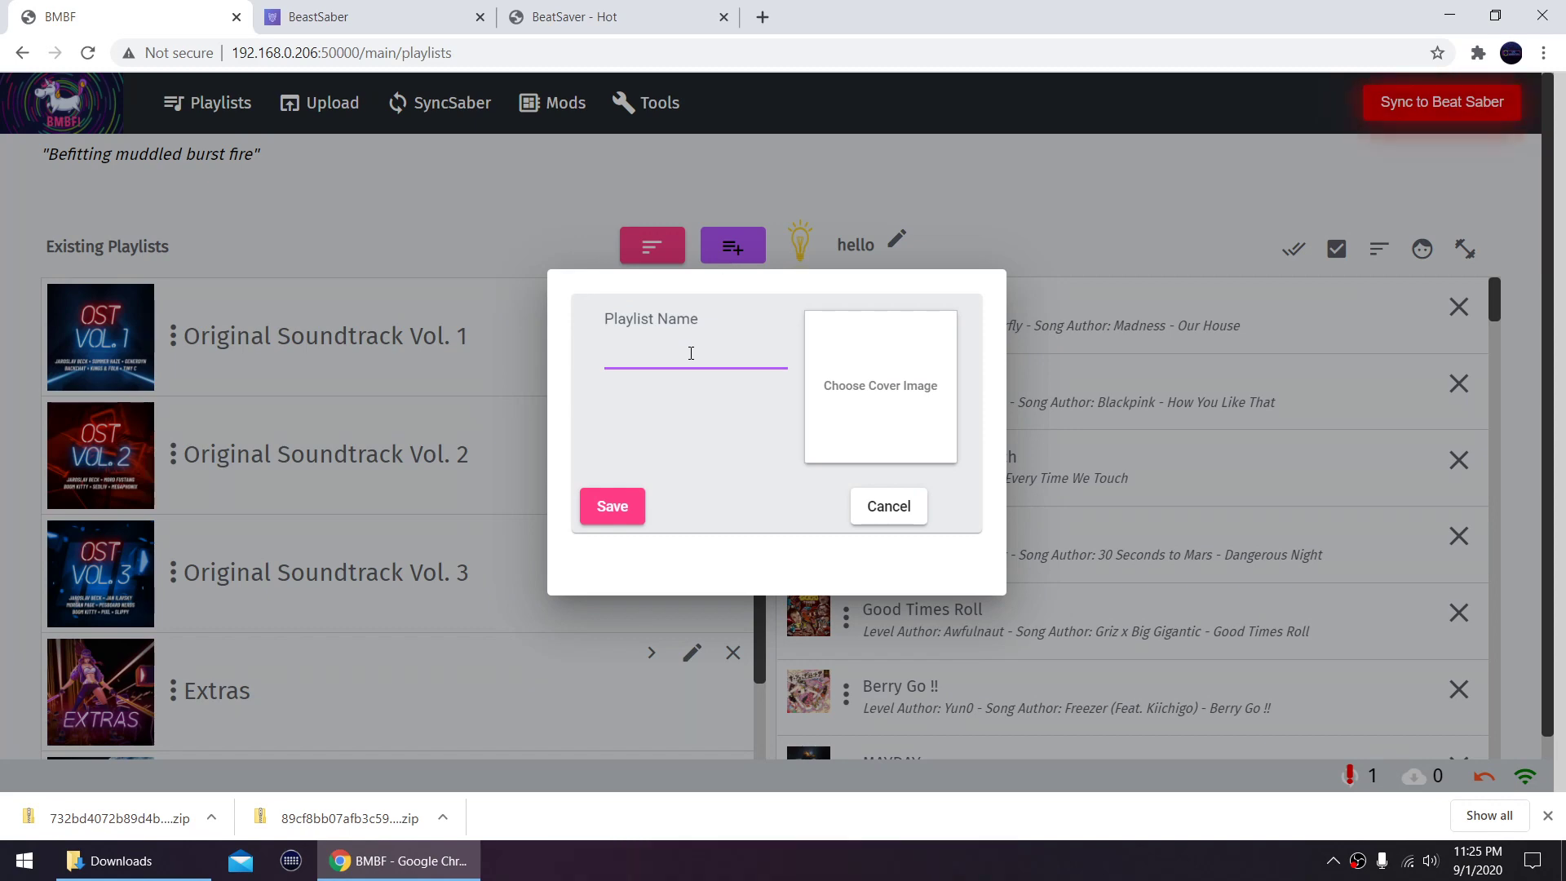
pyautogui.click(632, 501)
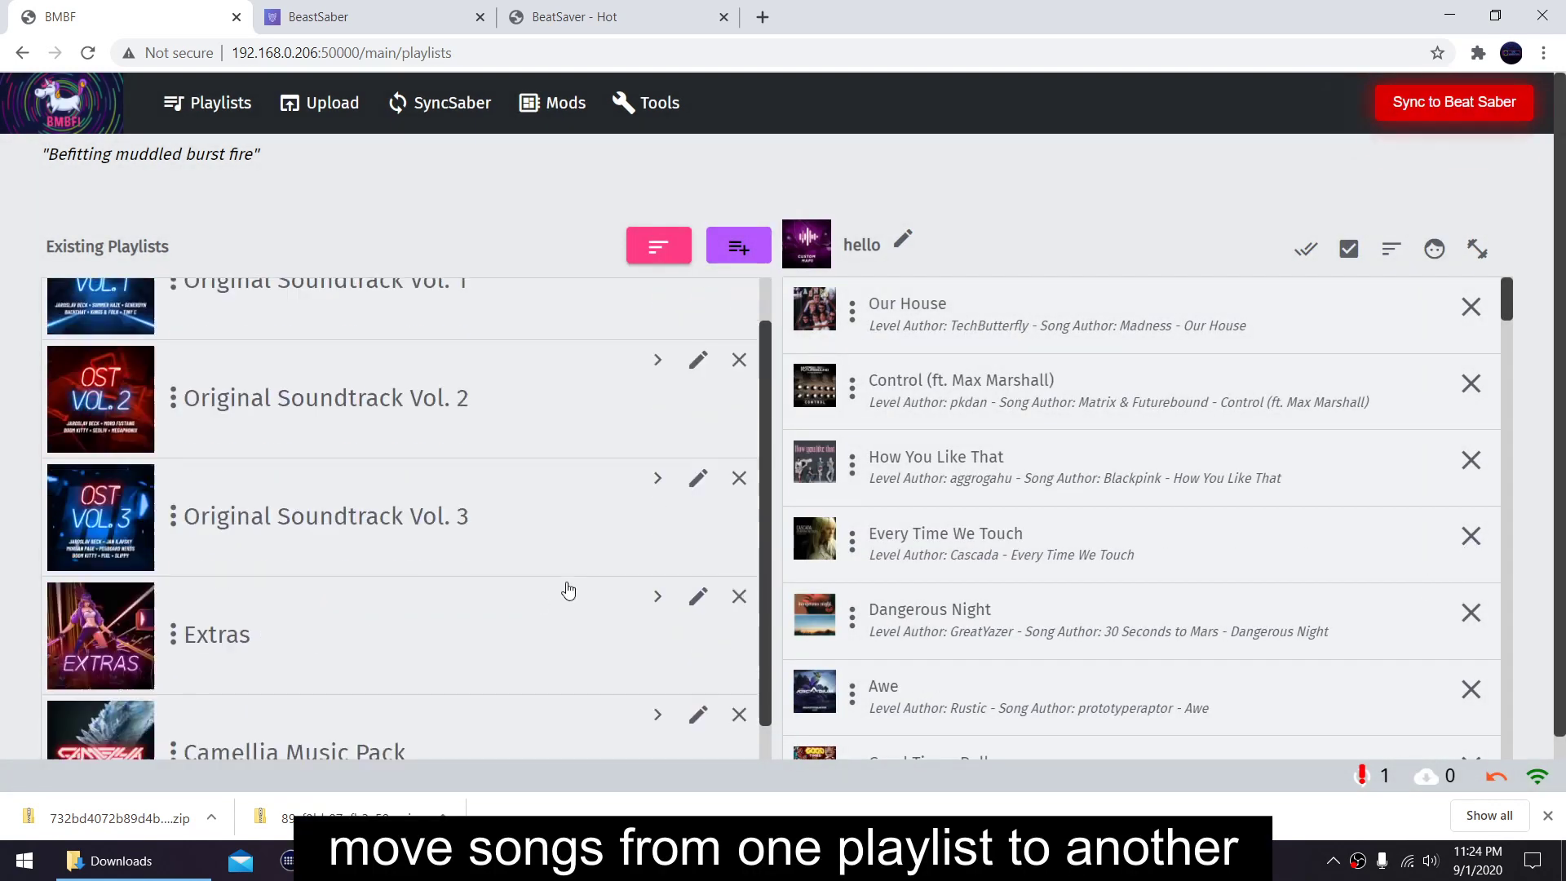
pyautogui.click(525, 734)
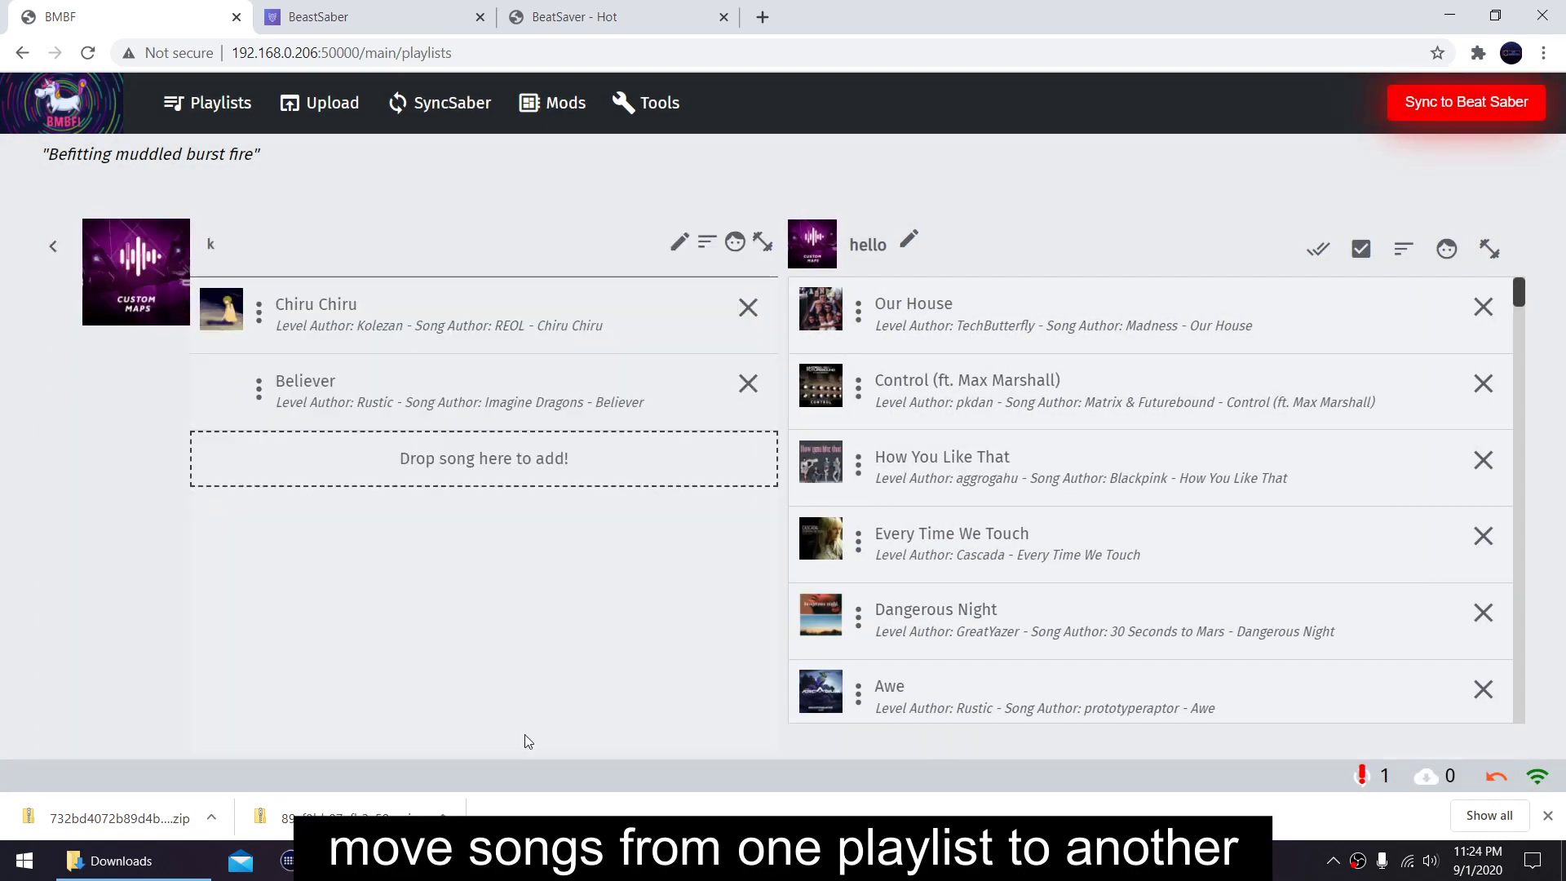
pyautogui.moveTo(828, 392); pyautogui.dragTo(484, 458)
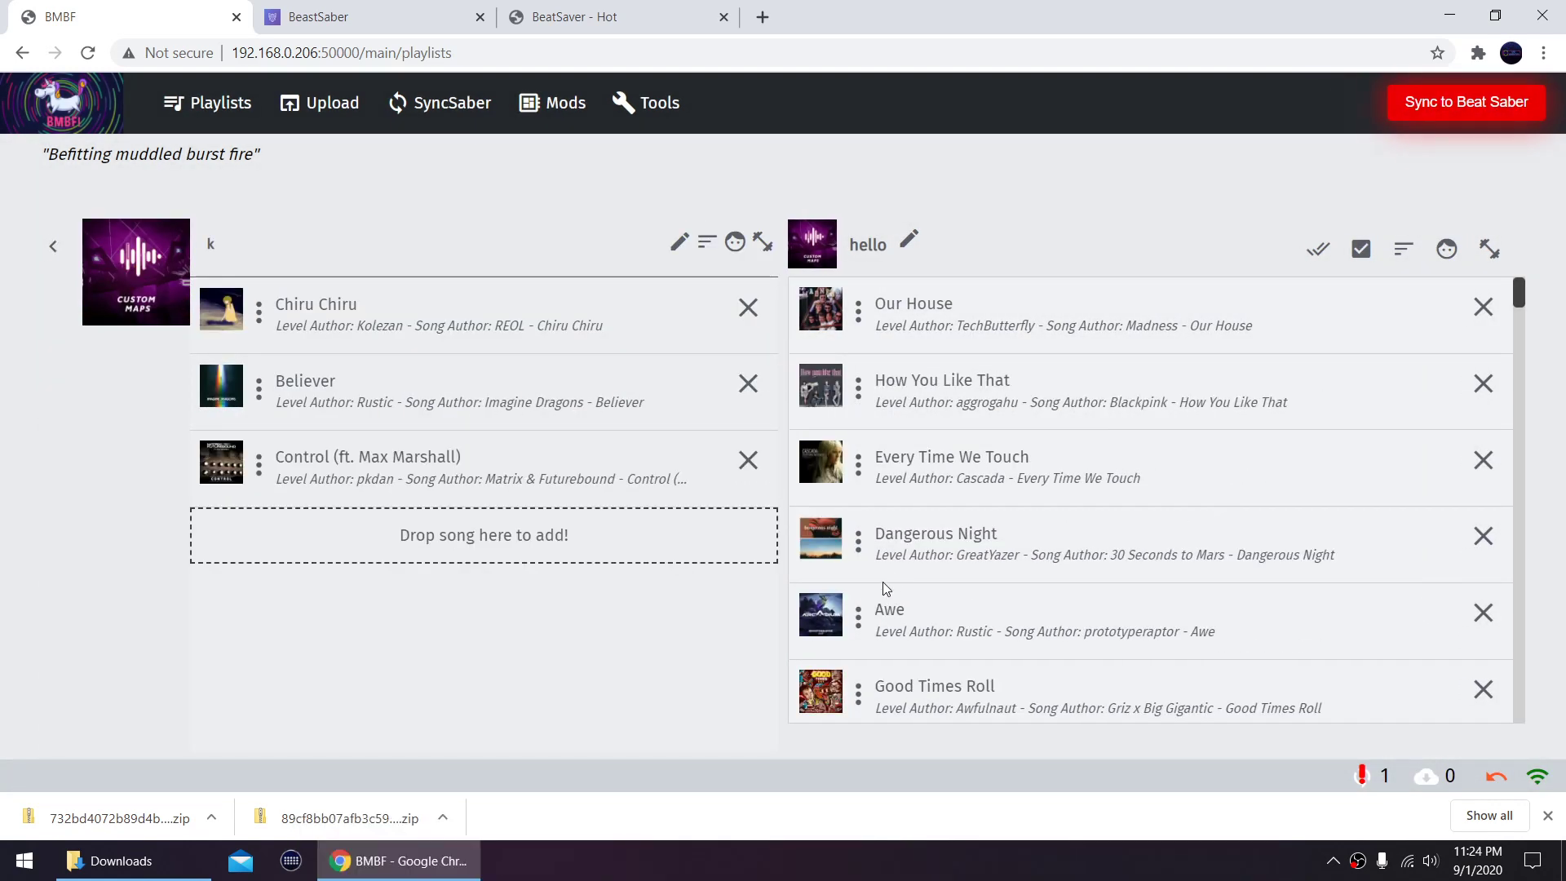
pyautogui.moveTo(886, 587); pyautogui.dragTo(481, 530)
pyautogui.click(53, 245)
# Delete playlist axx, remove Our House from hello, and sync changes to Beat Saber.
pyautogui.scroll(-3, 631, 497)
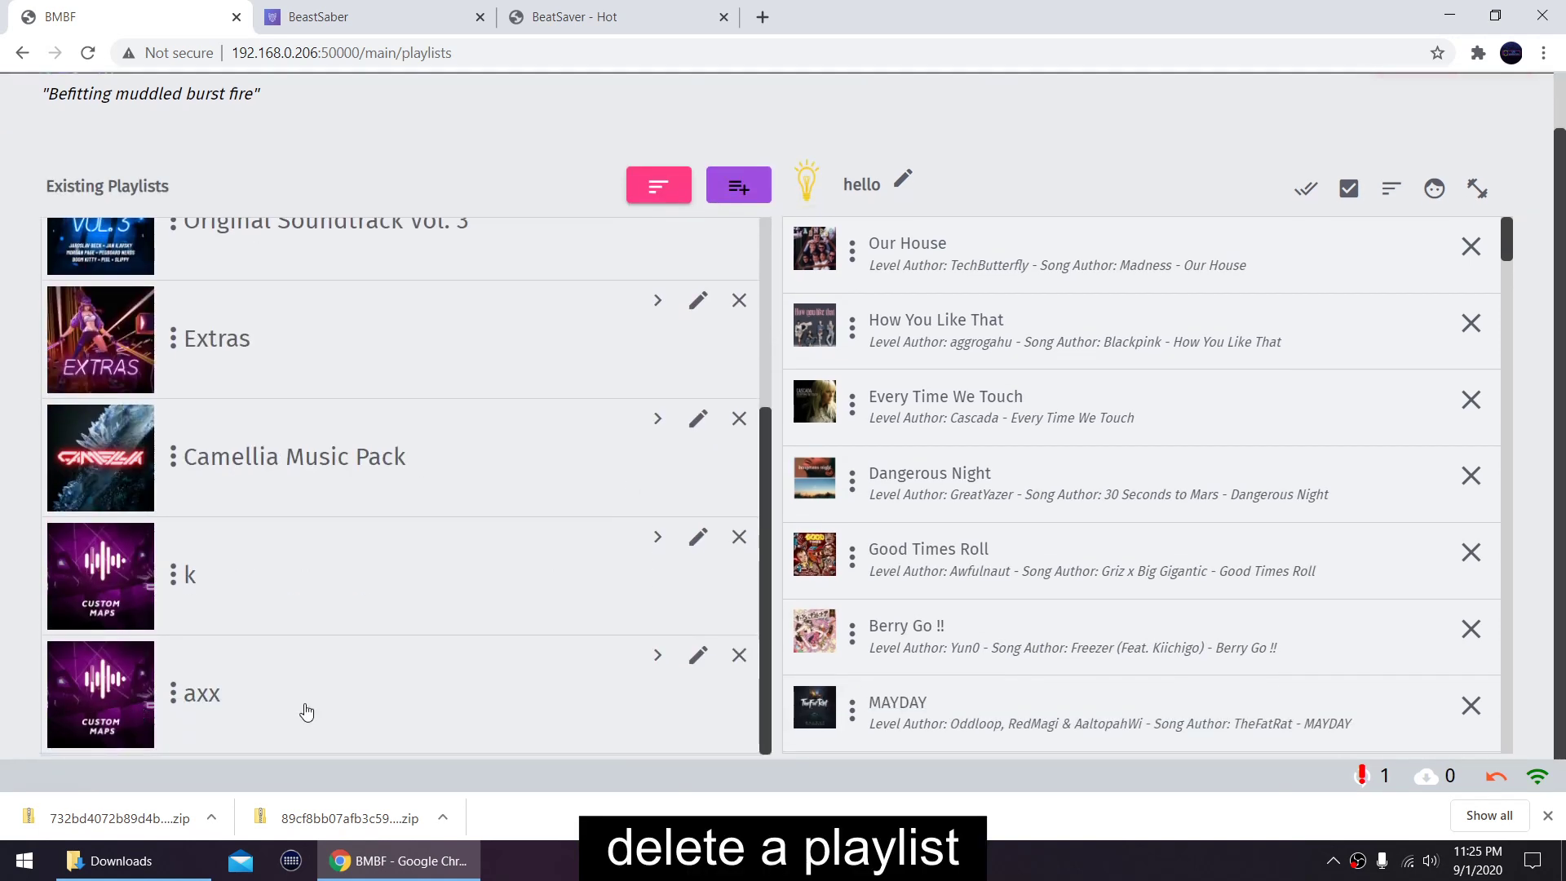
pyautogui.click(738, 657)
pyautogui.scroll(2, 1118, 441)
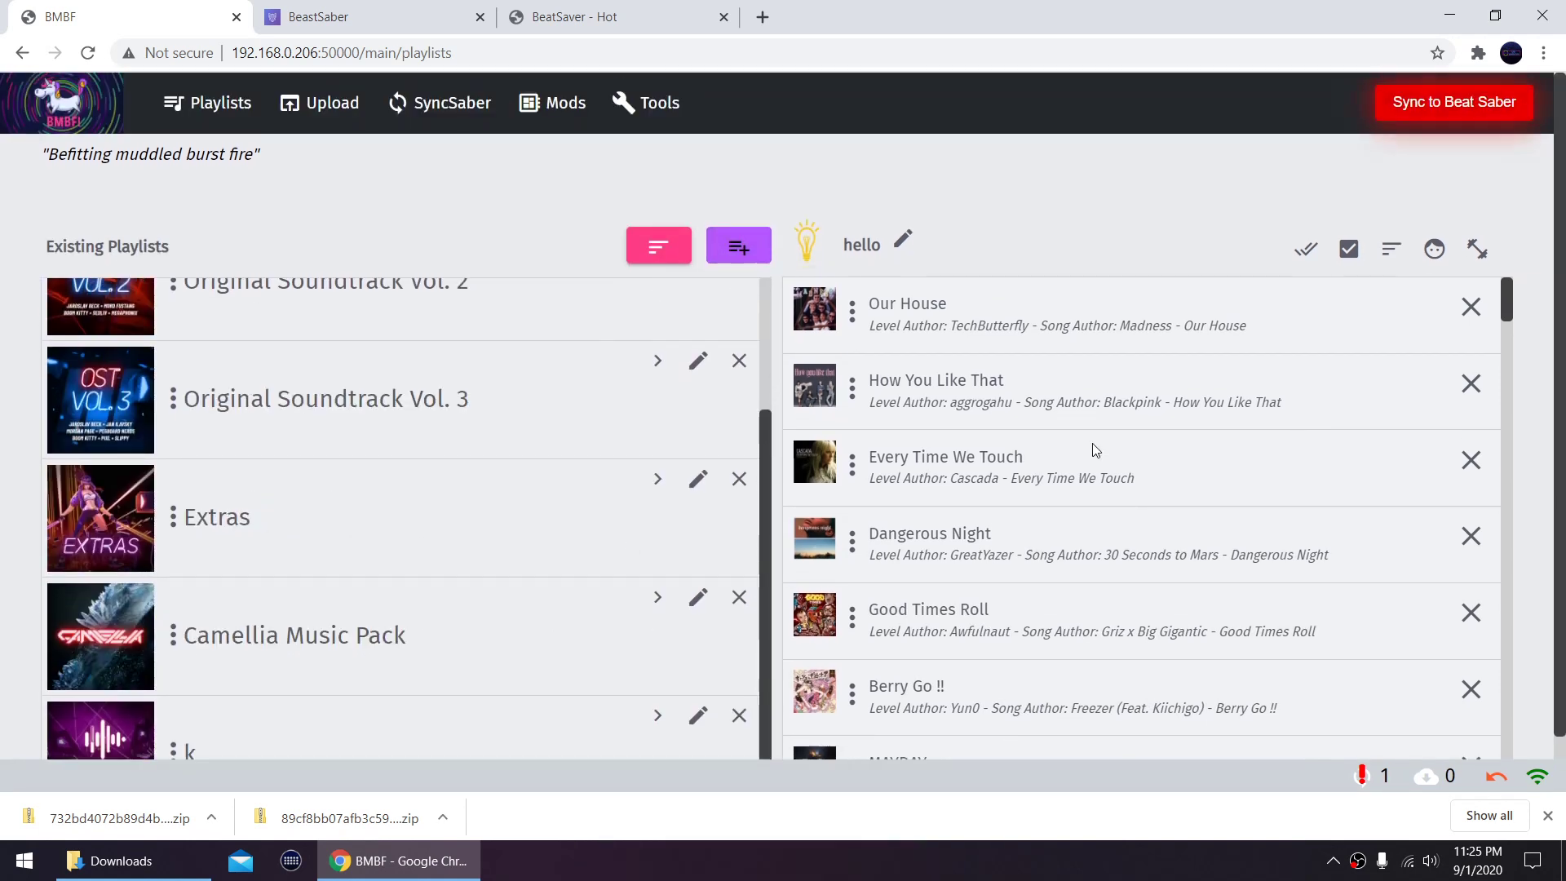
pyautogui.click(1478, 317)
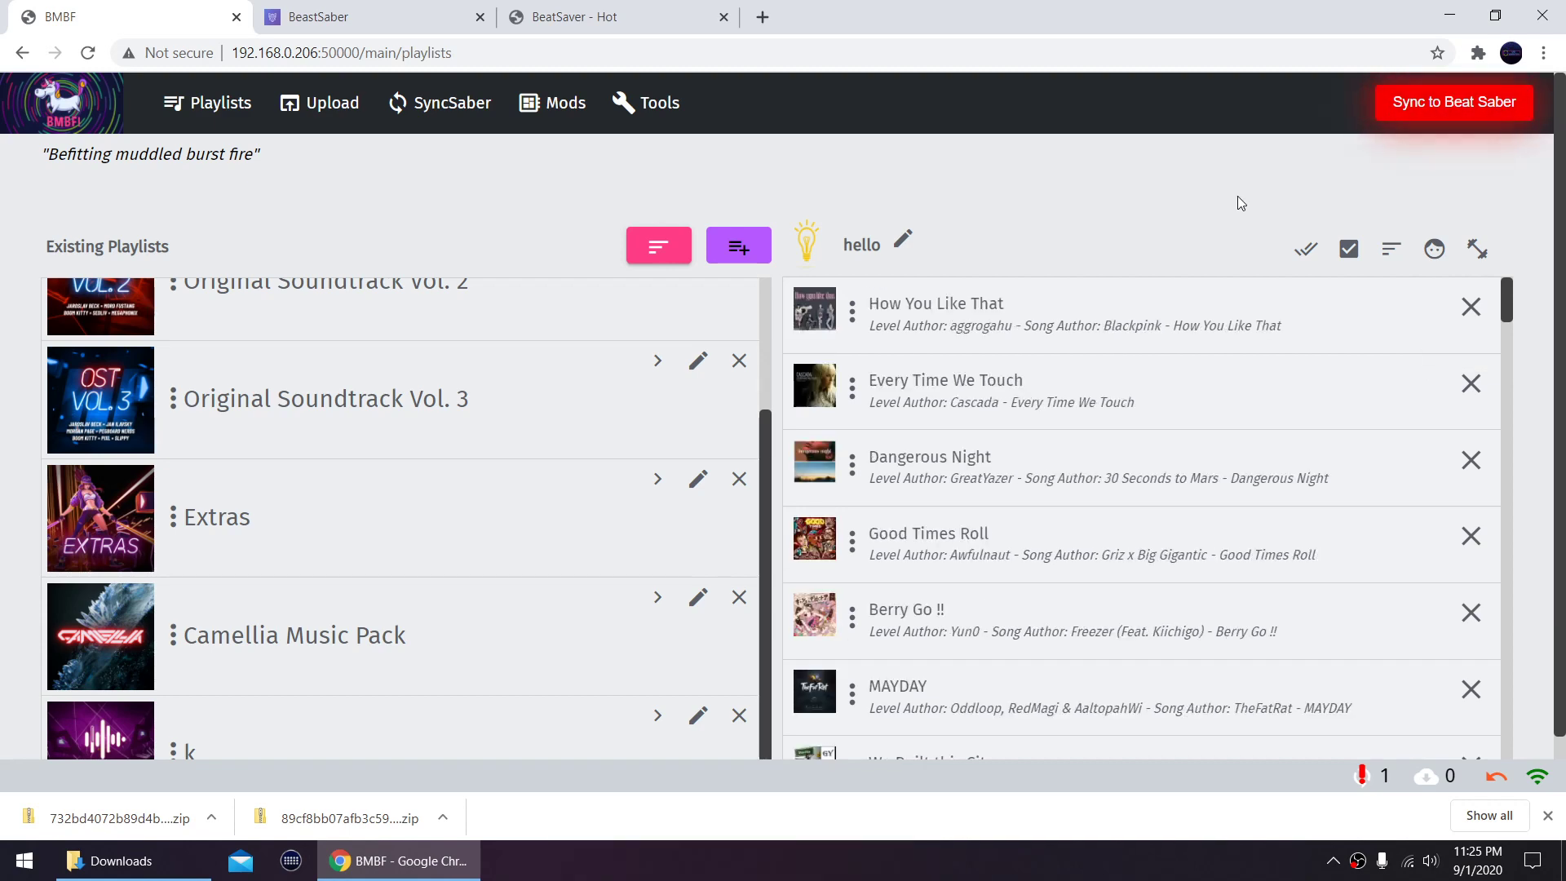
pyautogui.click(1493, 102)
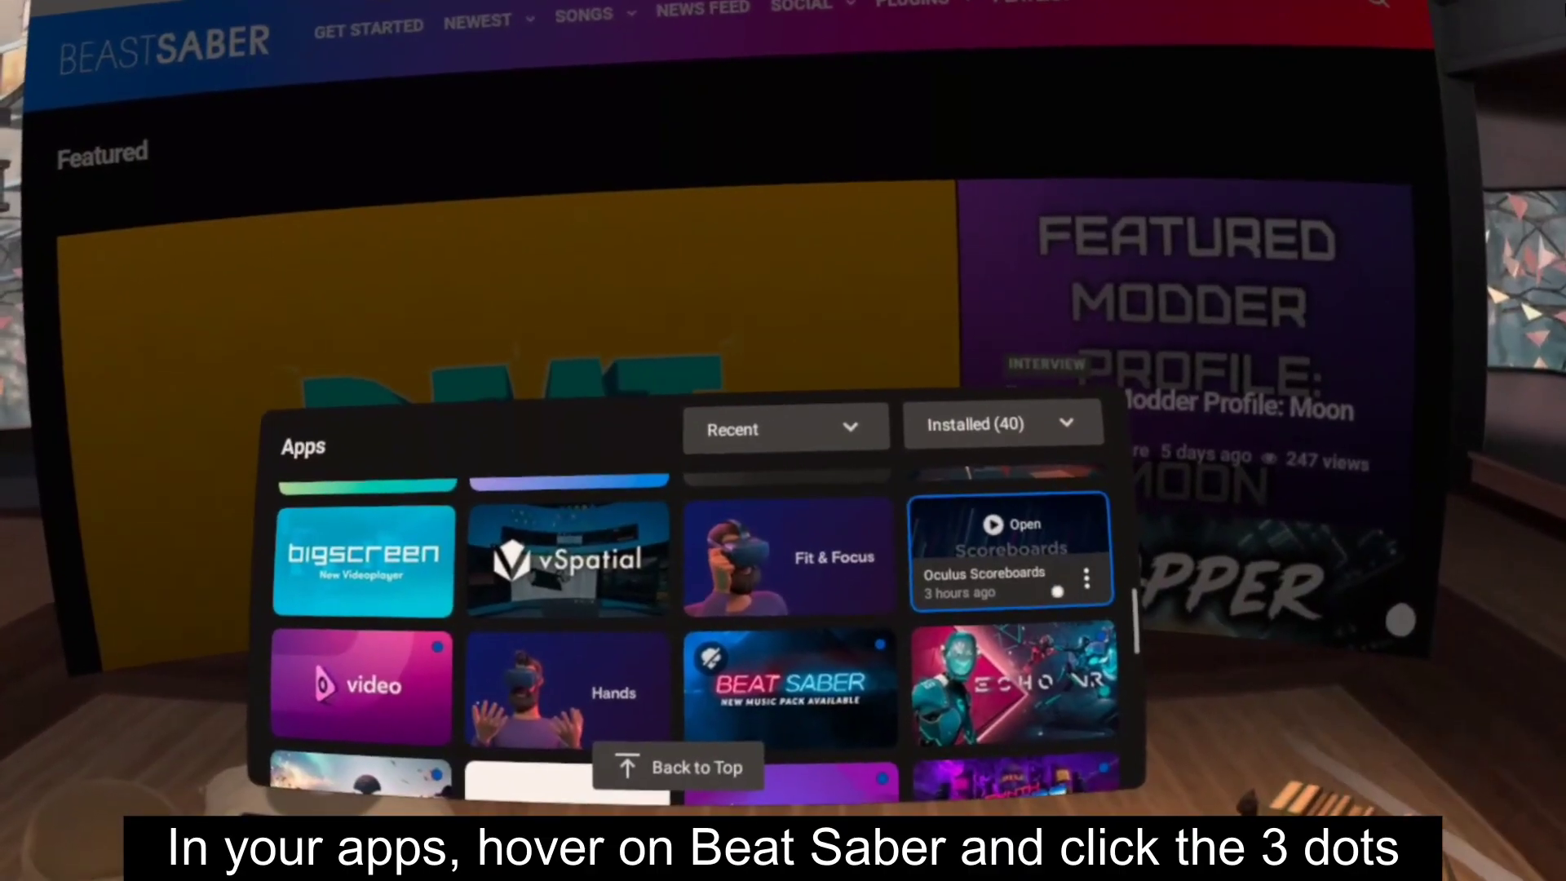
# Switch on Beat Saber's Storage permission from its app options in the Apps library.
pyautogui.moveTo(872, 726)
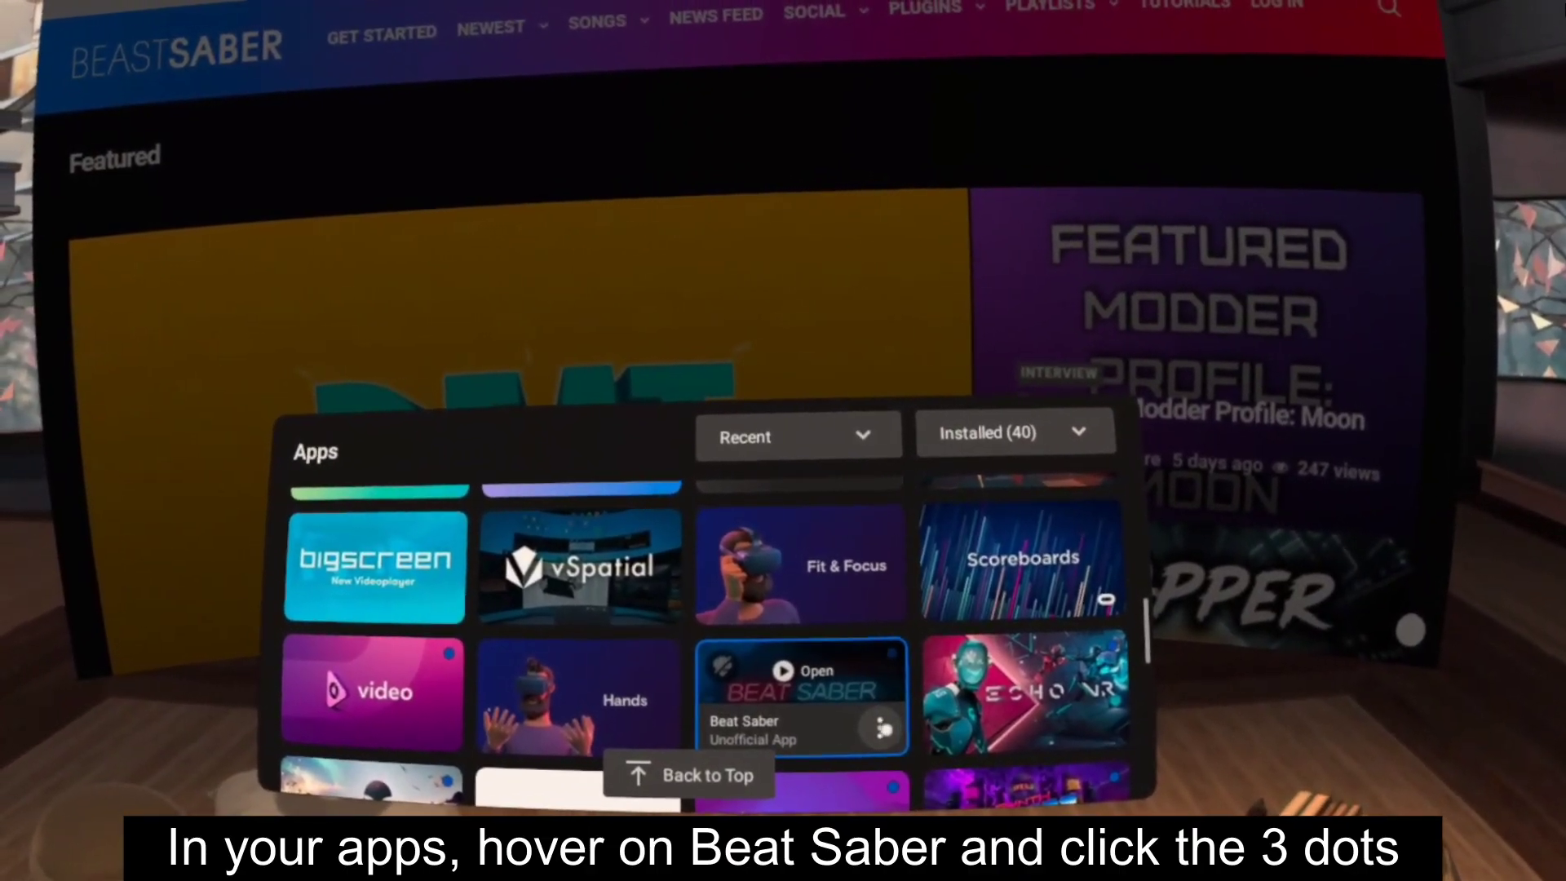
pyautogui.click(876, 728)
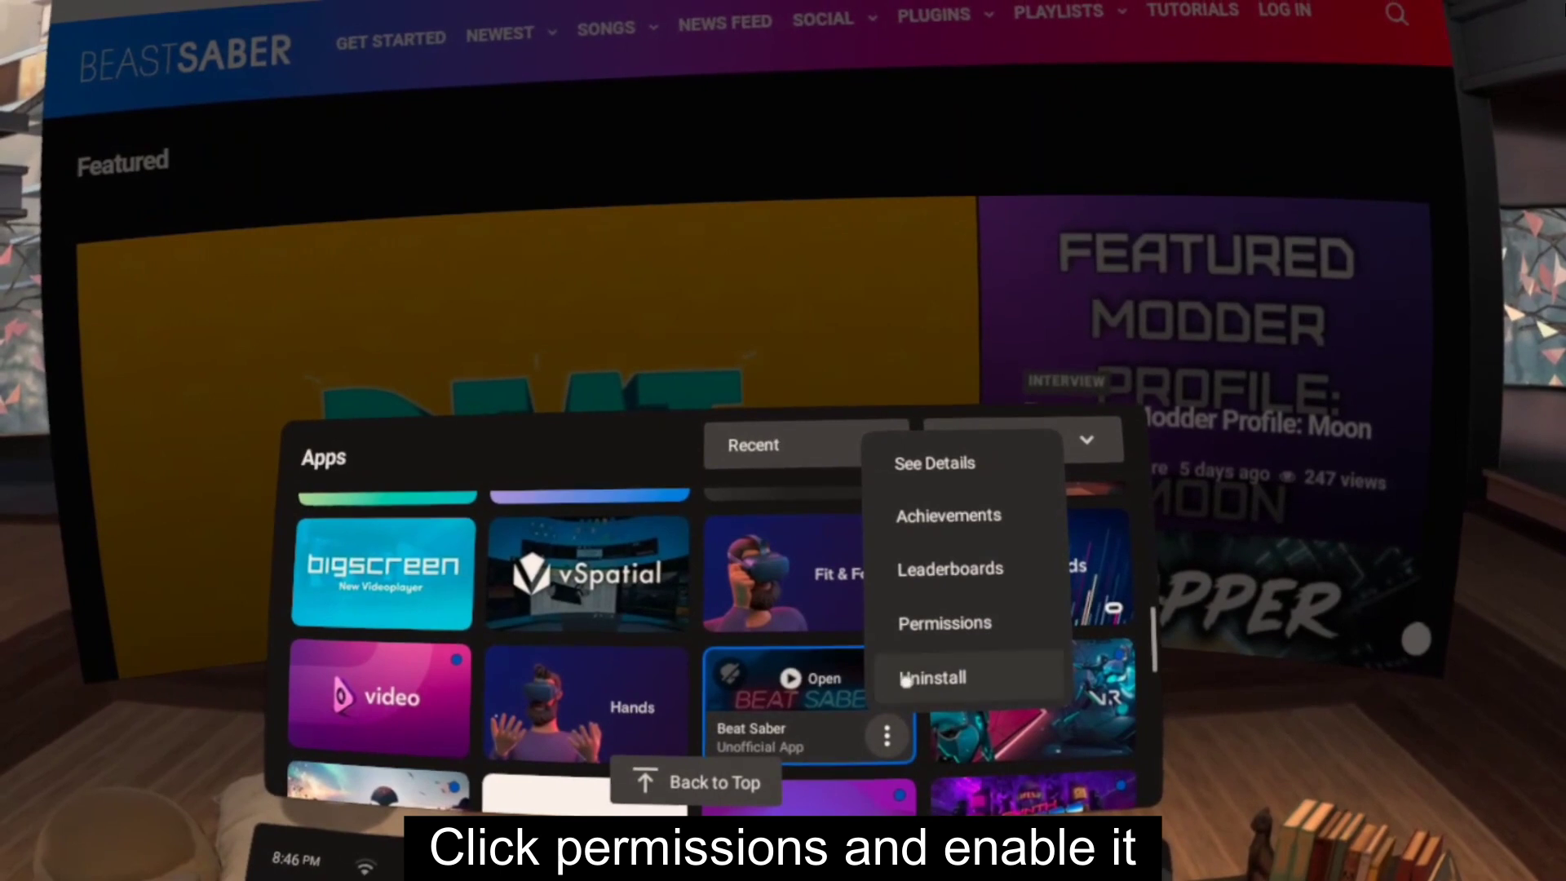
pyautogui.click(951, 627)
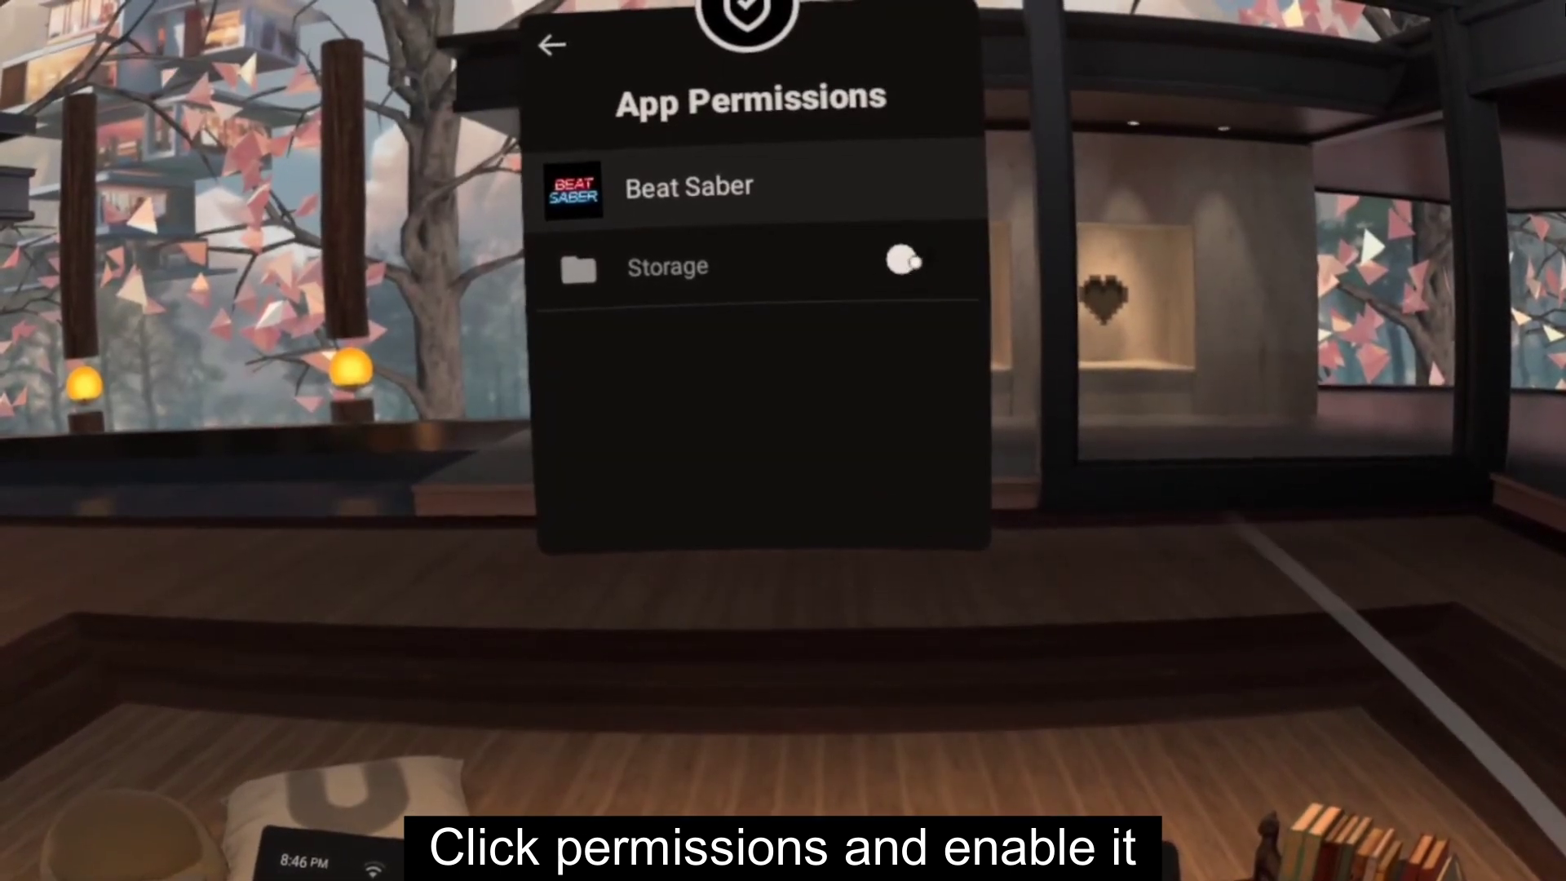
pyautogui.click(922, 265)
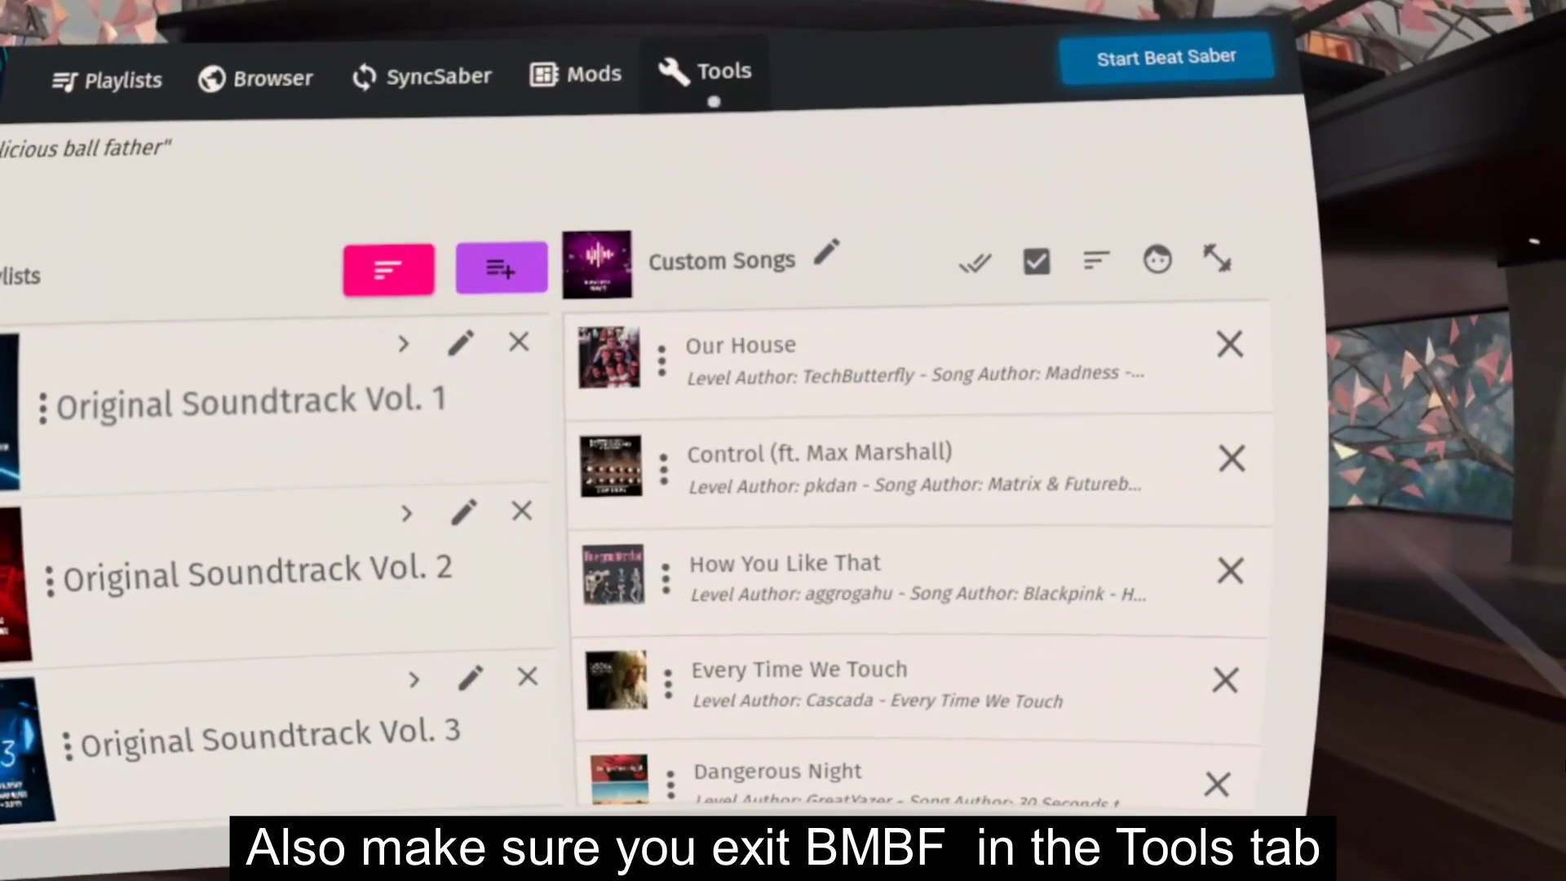
# Exit BMBF from its Tools page and launch Beat Saber from the Apps library.
pyautogui.click(714, 66)
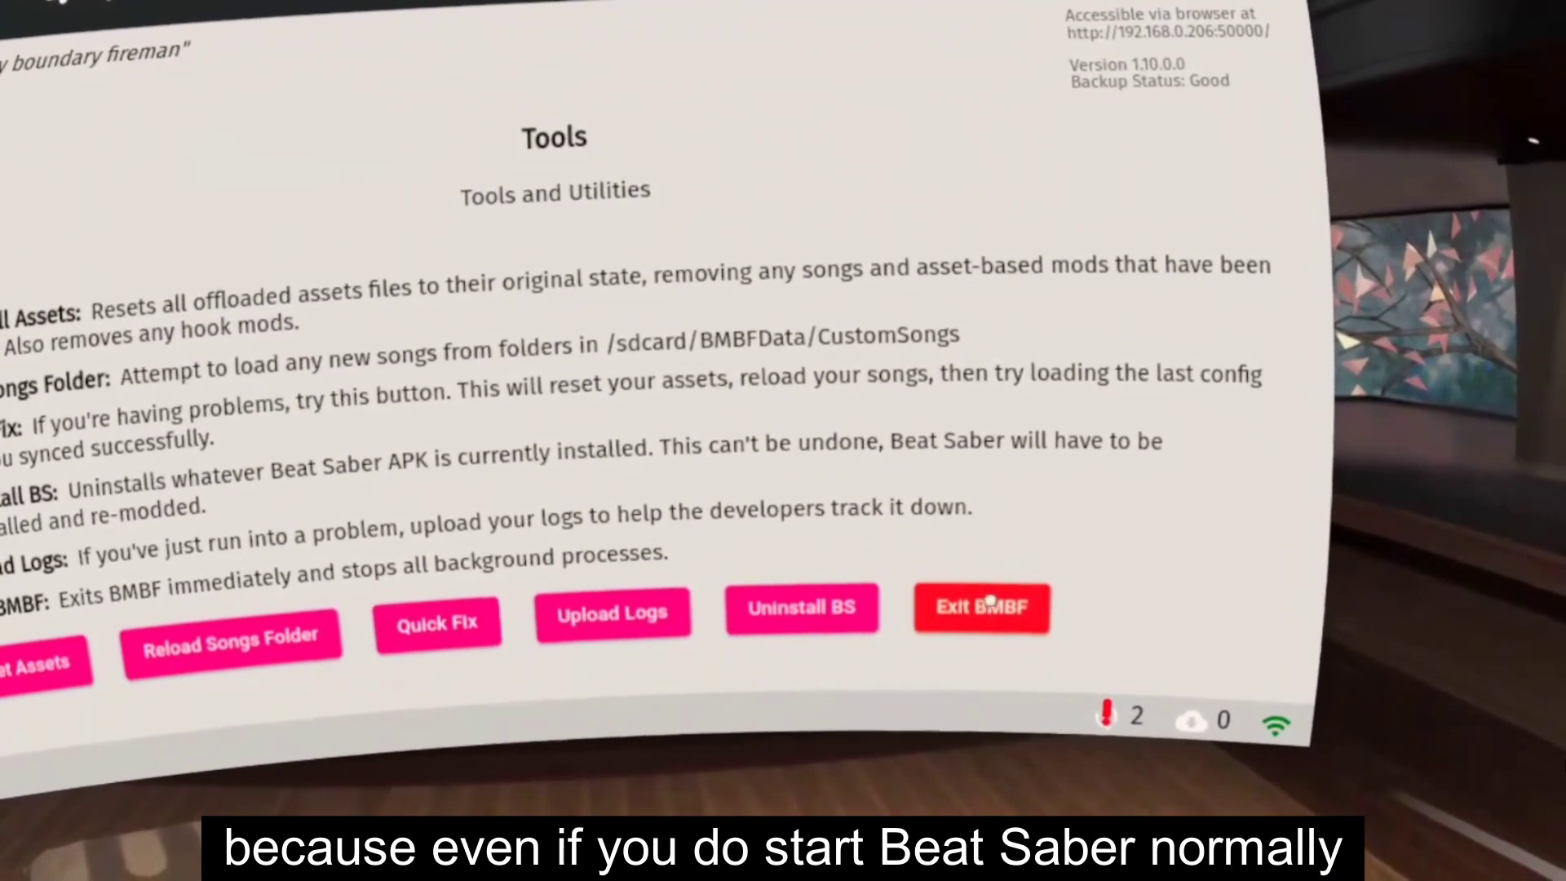
pyautogui.click(980, 680)
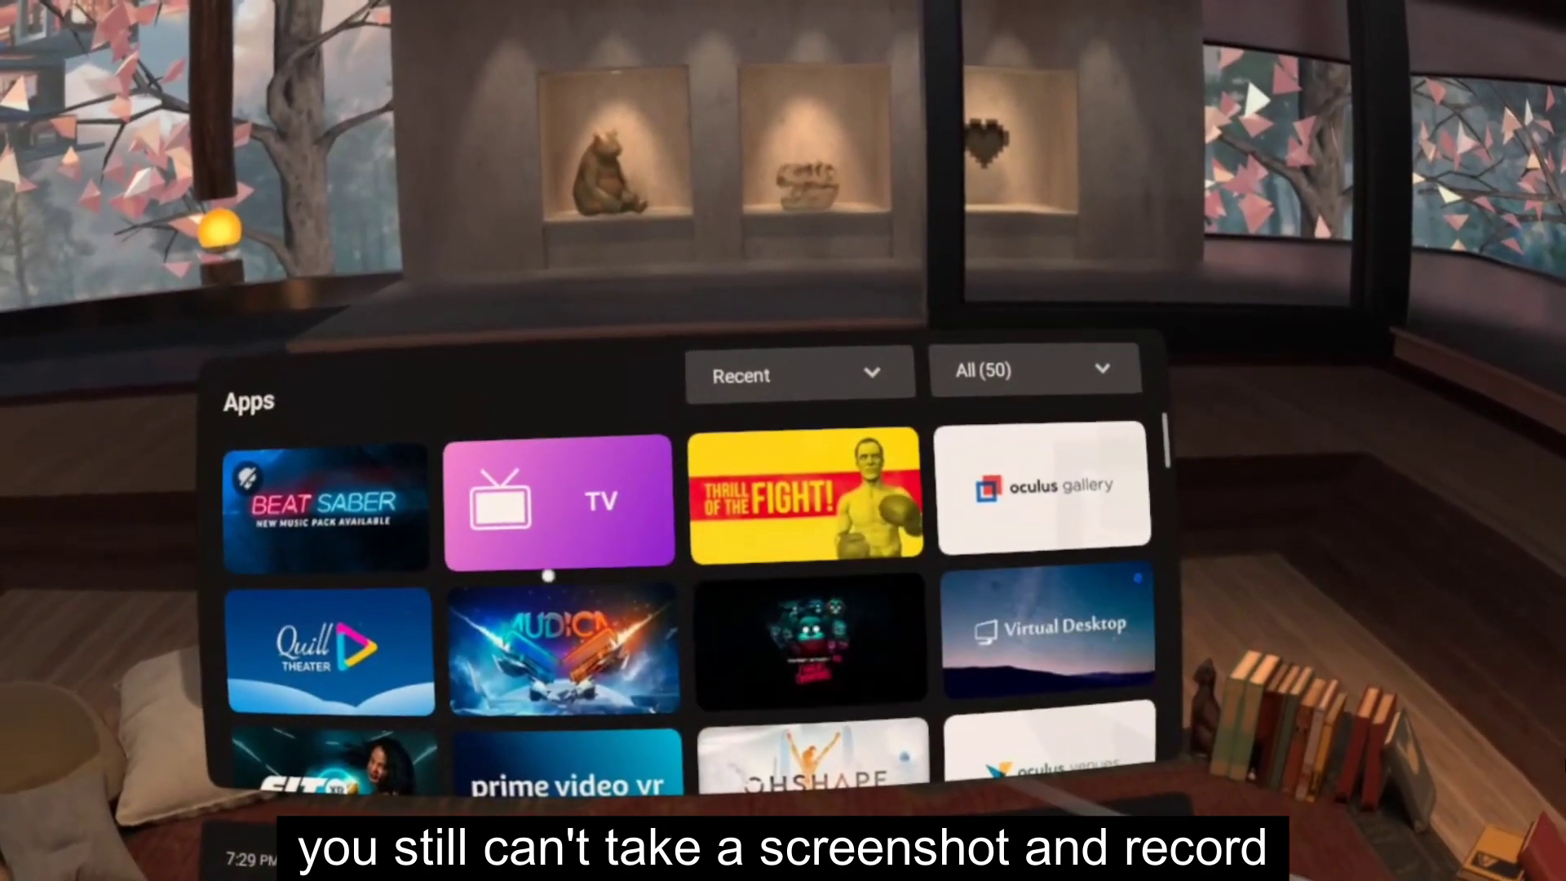
pyautogui.click(326, 506)
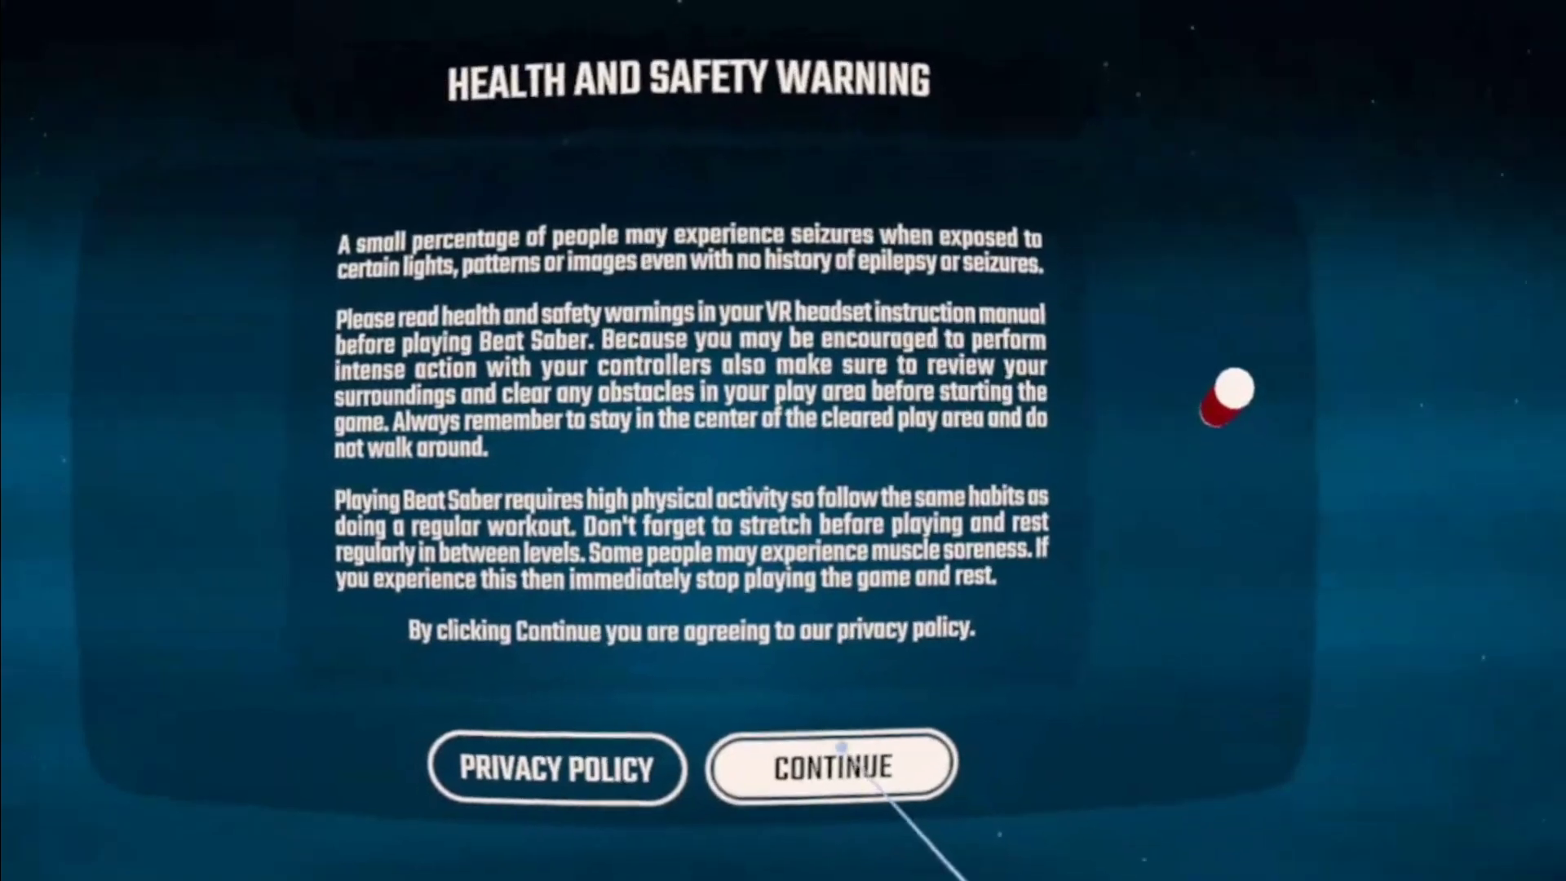
# Accept the safety warning, enter Solo, and page through the Custom Songs list.
pyautogui.click(840, 748)
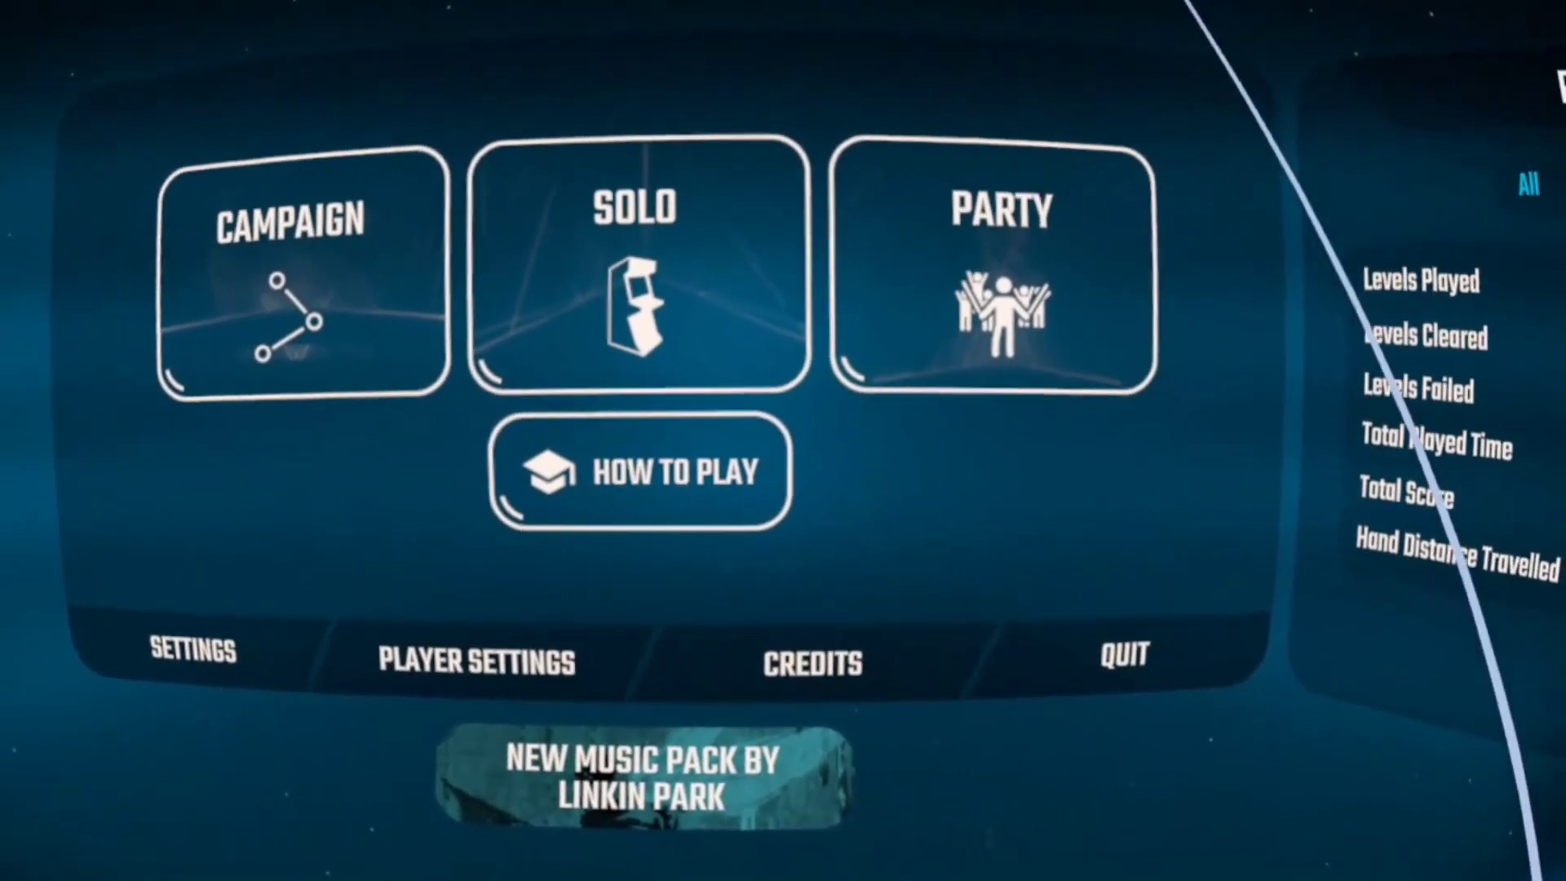
pyautogui.click(745, 297)
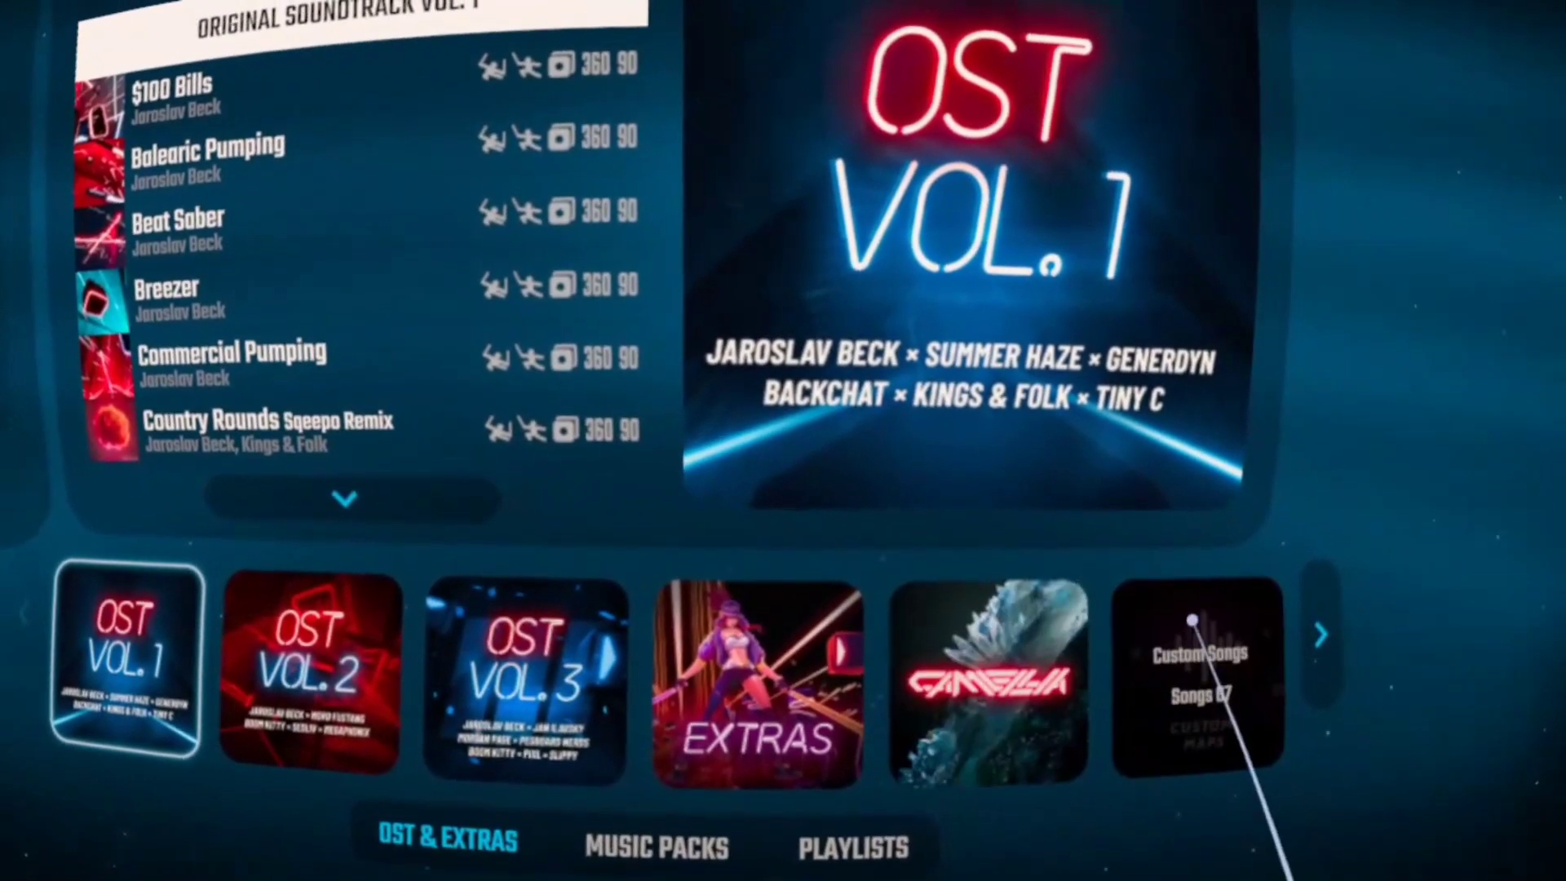
pyautogui.click(1197, 677)
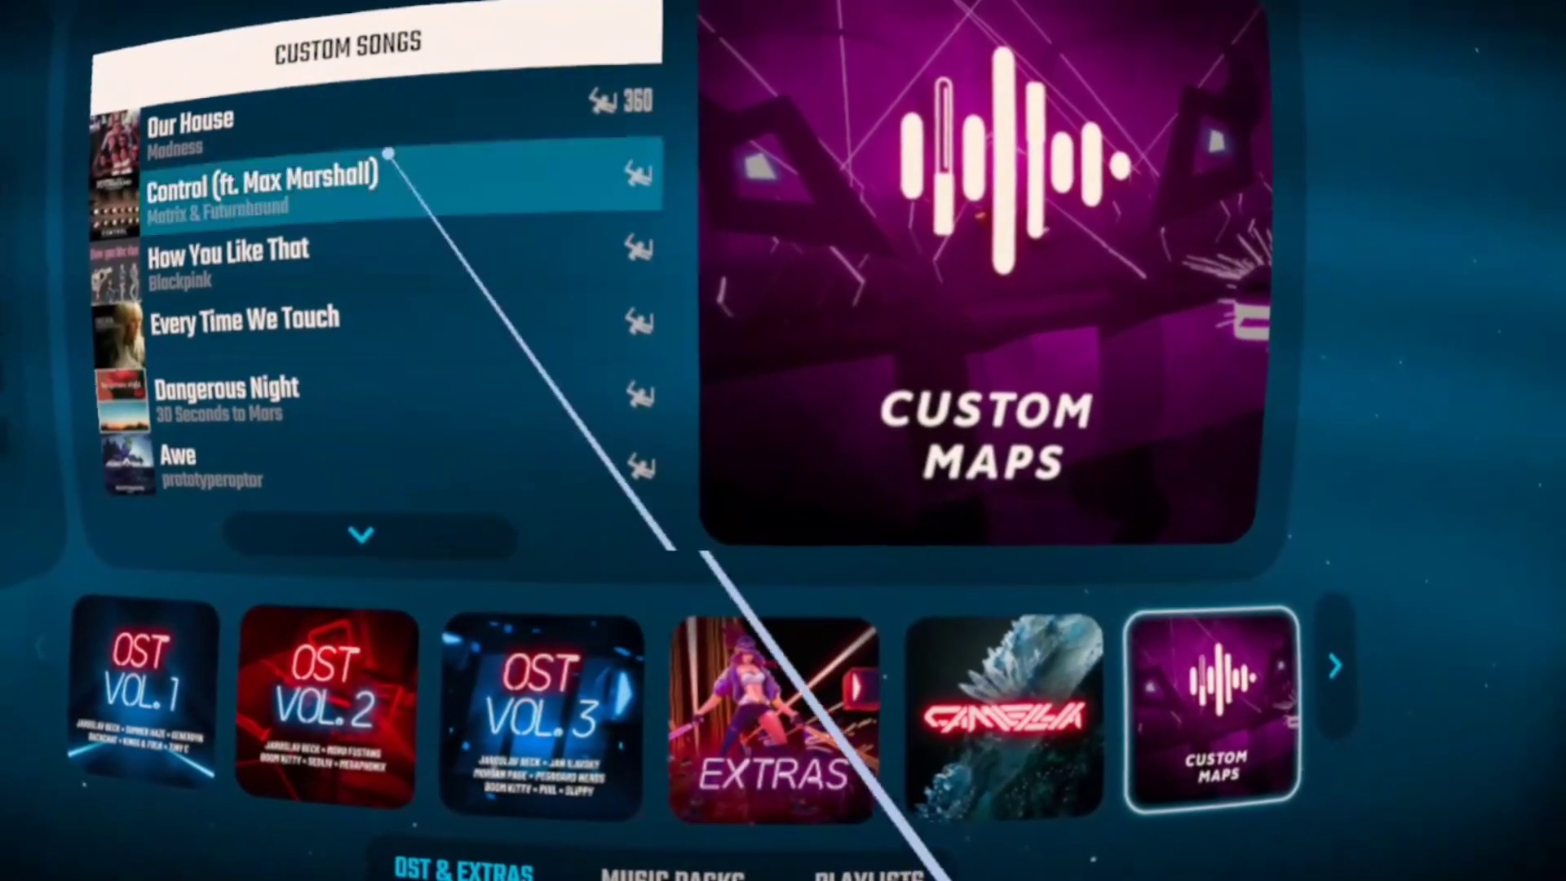
pyautogui.click(418, 542)
pyautogui.click(422, 545)
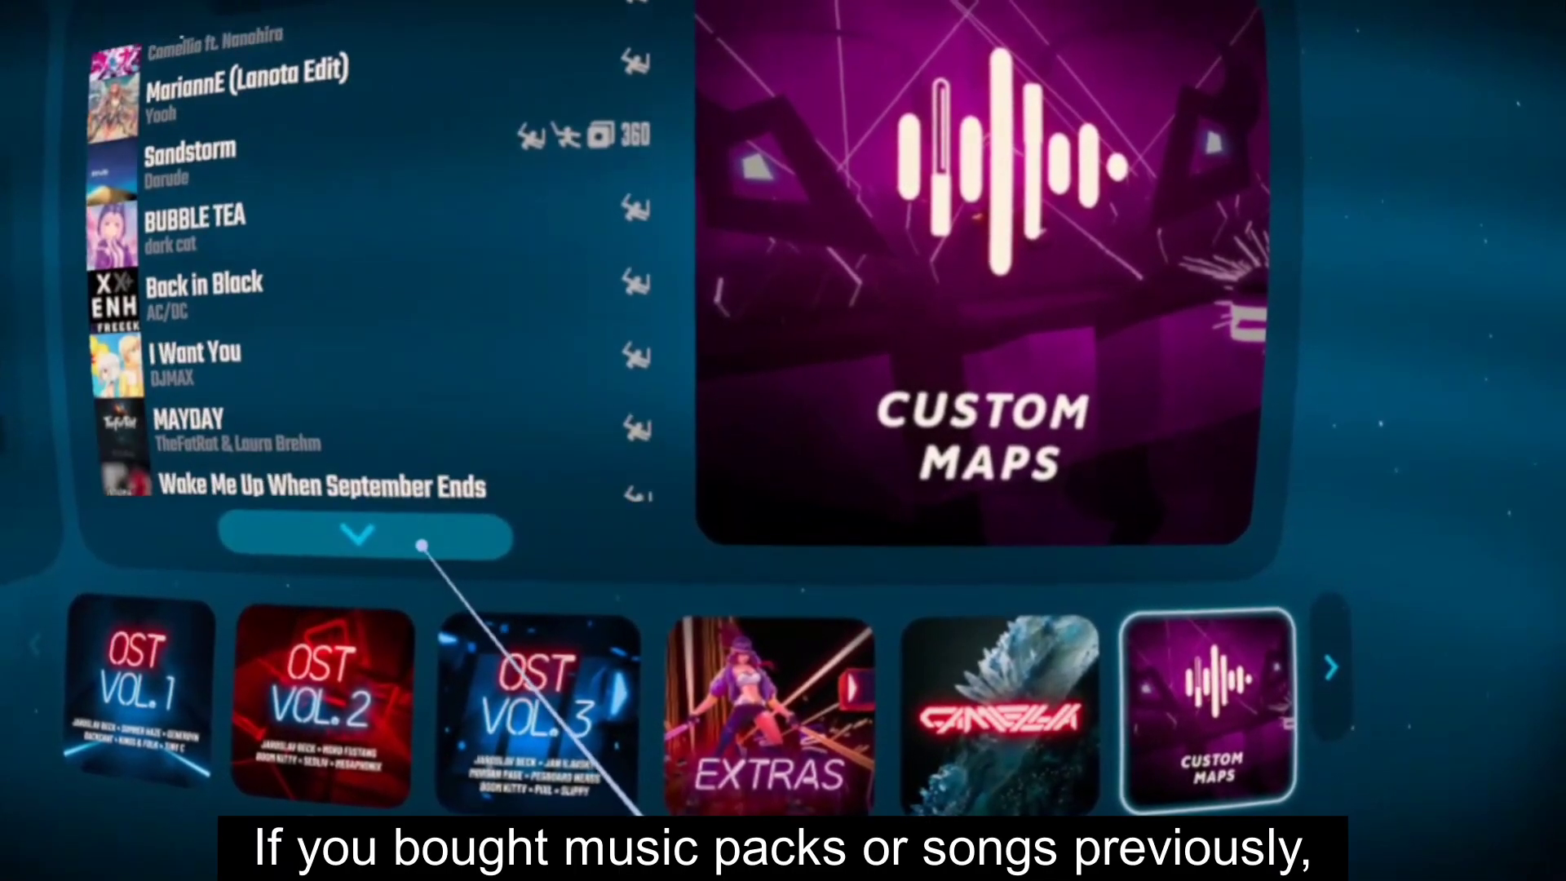
pyautogui.click(419, 534)
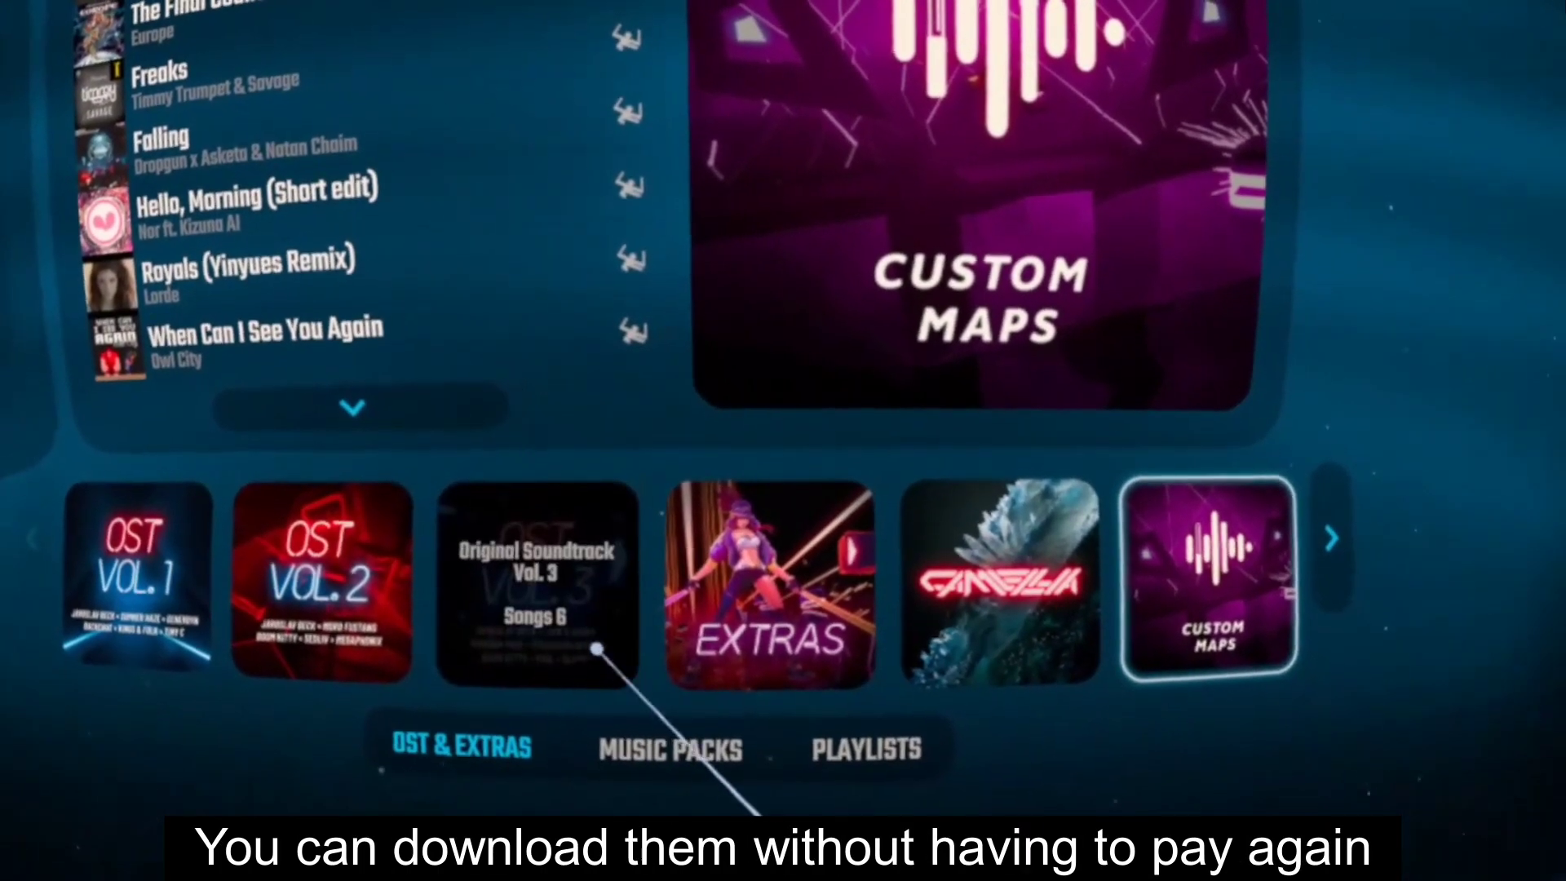
# Download Boundless and Emoji VIP from the Monstercat Music Pack Vol. 1.
pyautogui.click(699, 760)
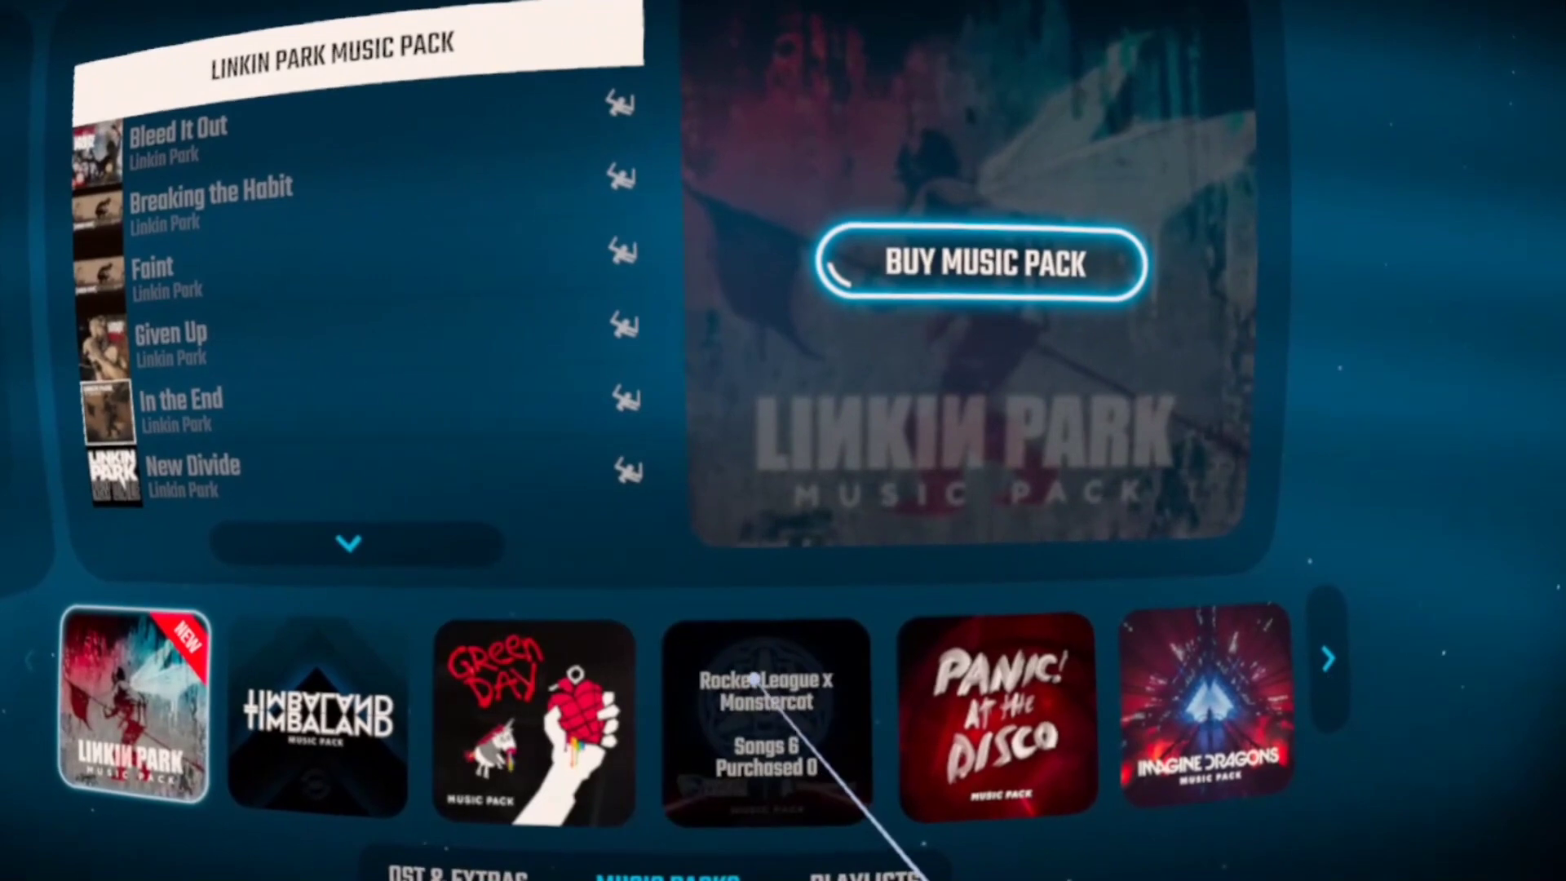
pyautogui.click(1232, 693)
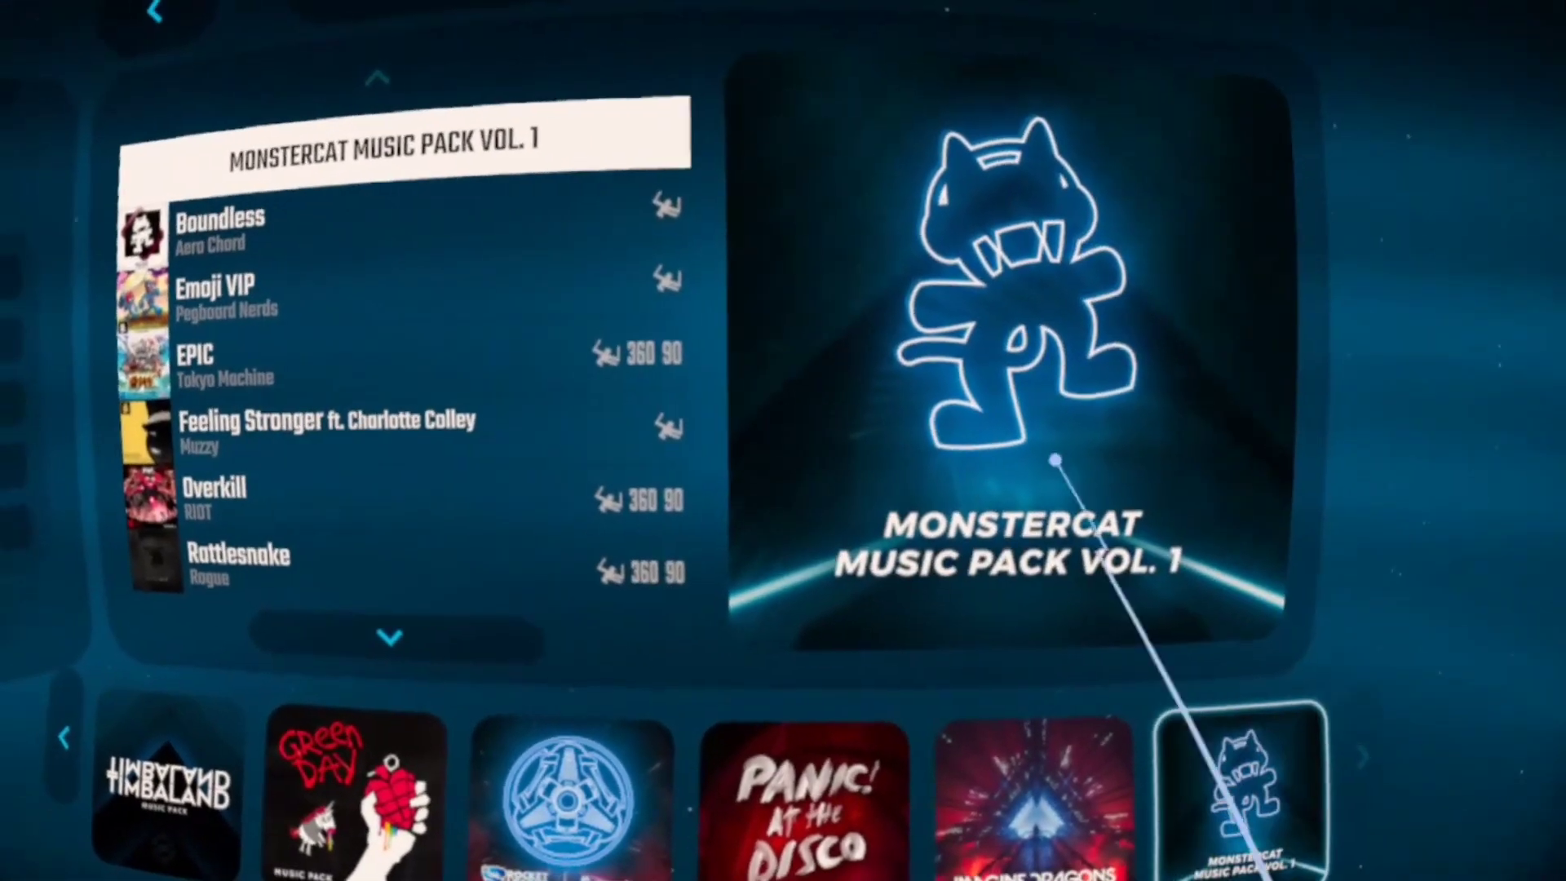
pyautogui.click(601, 199)
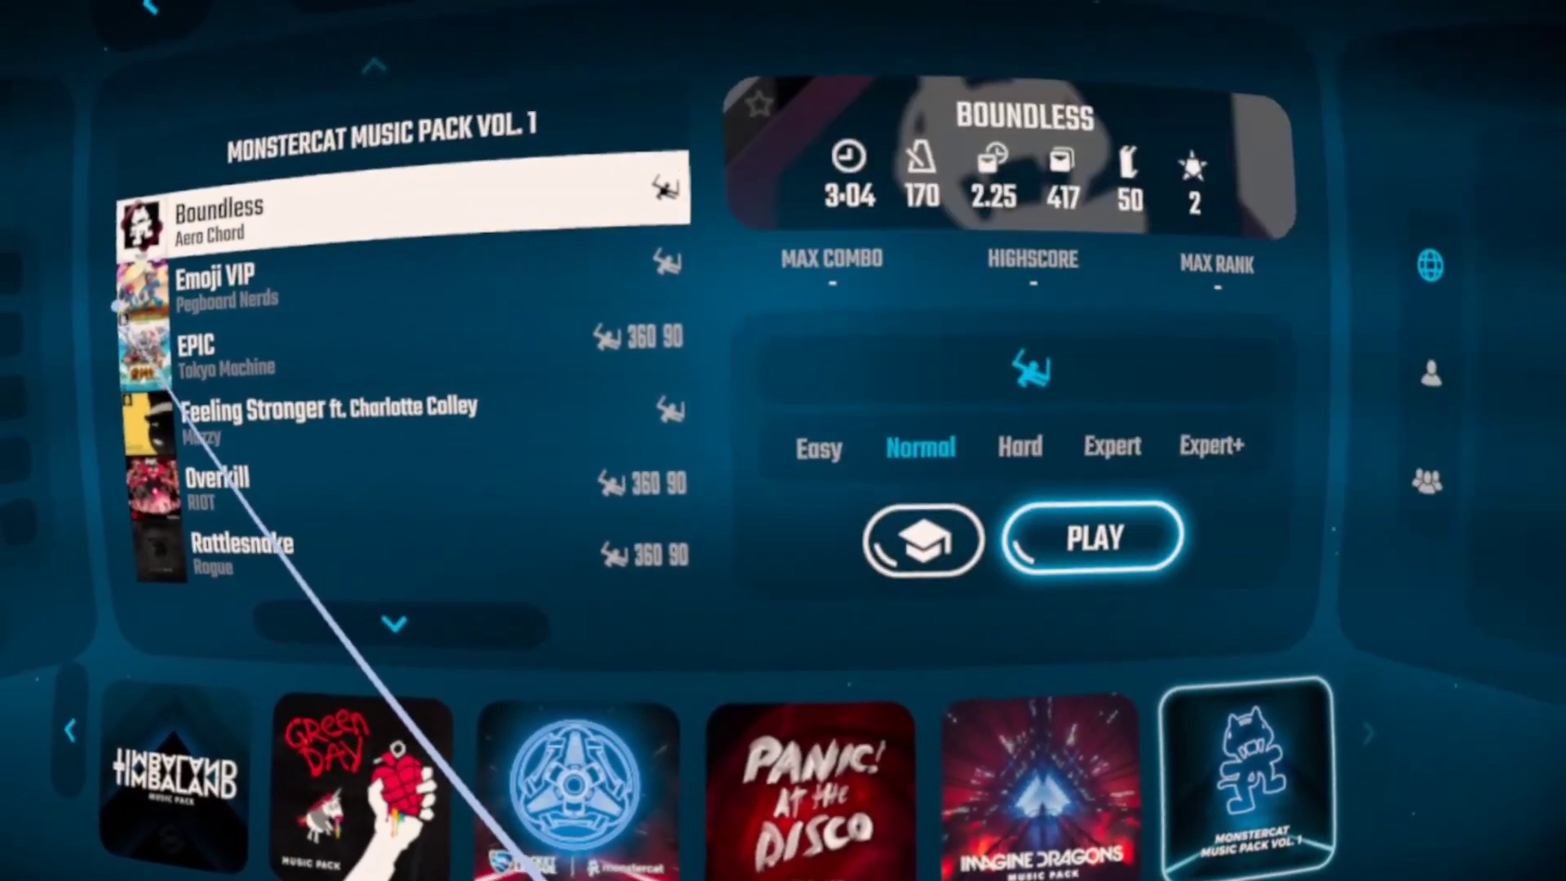
pyautogui.click(123, 302)
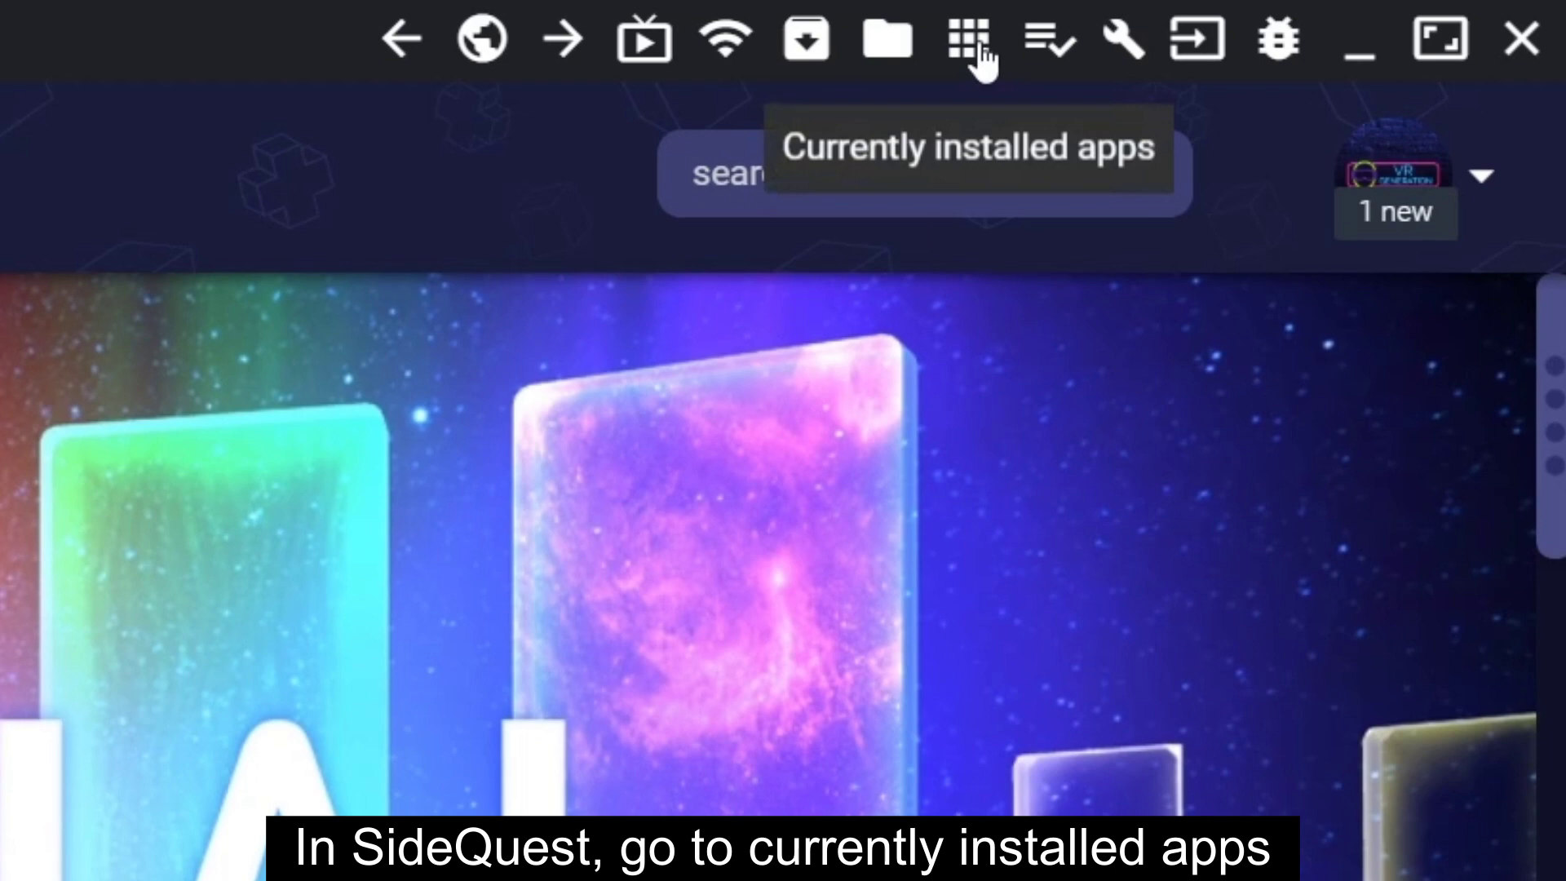
# Restore Beat Saber's 2020-08-29 backup from its settings in SideQuest's installed apps.
pyautogui.click(979, 47)
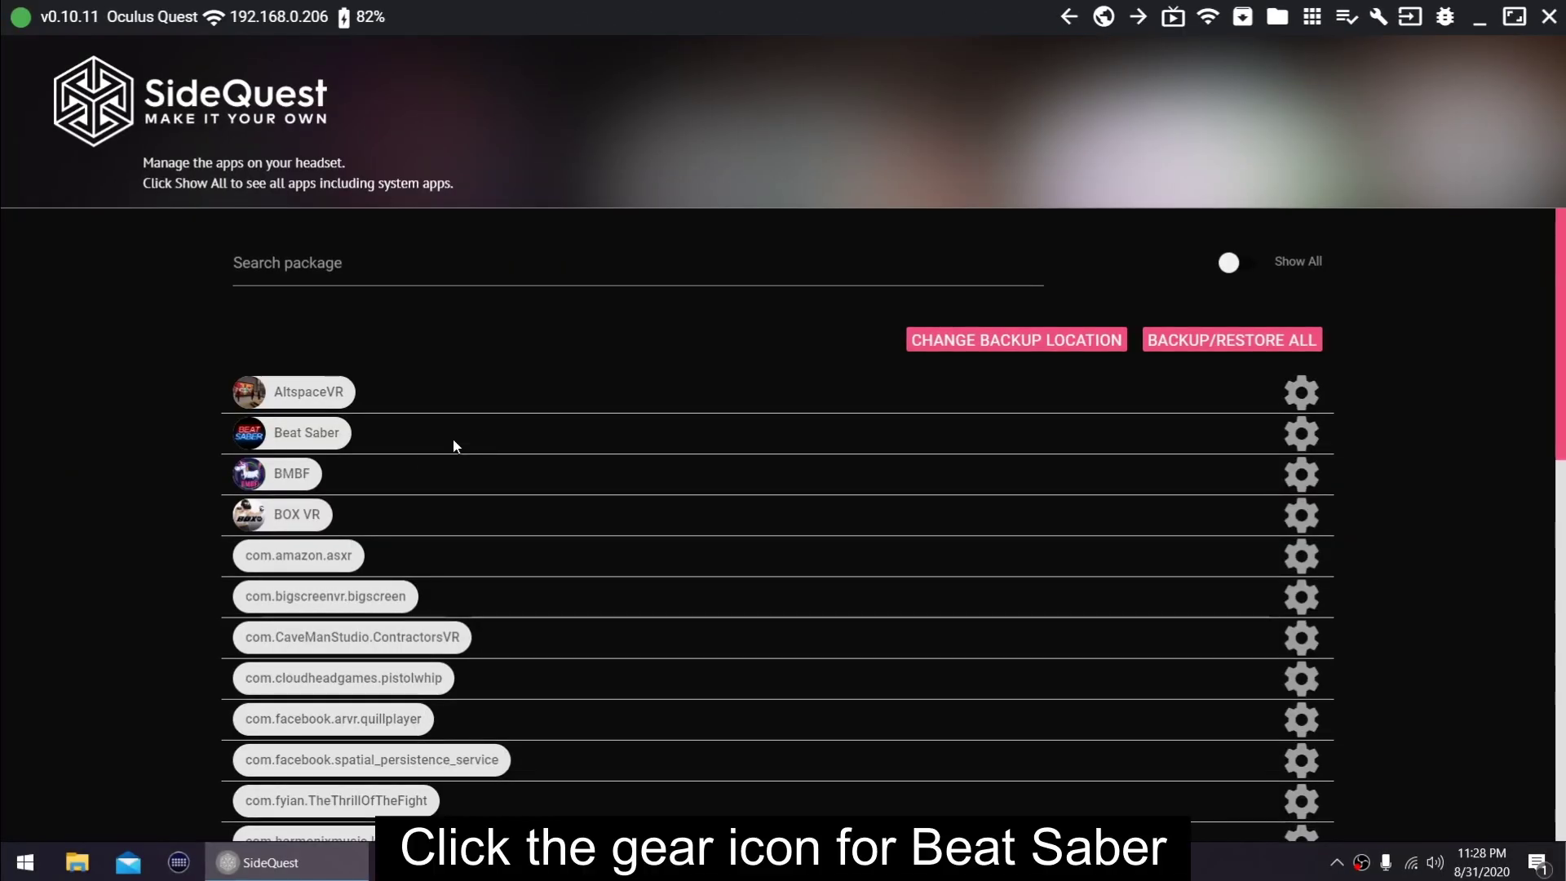
pyautogui.click(1305, 437)
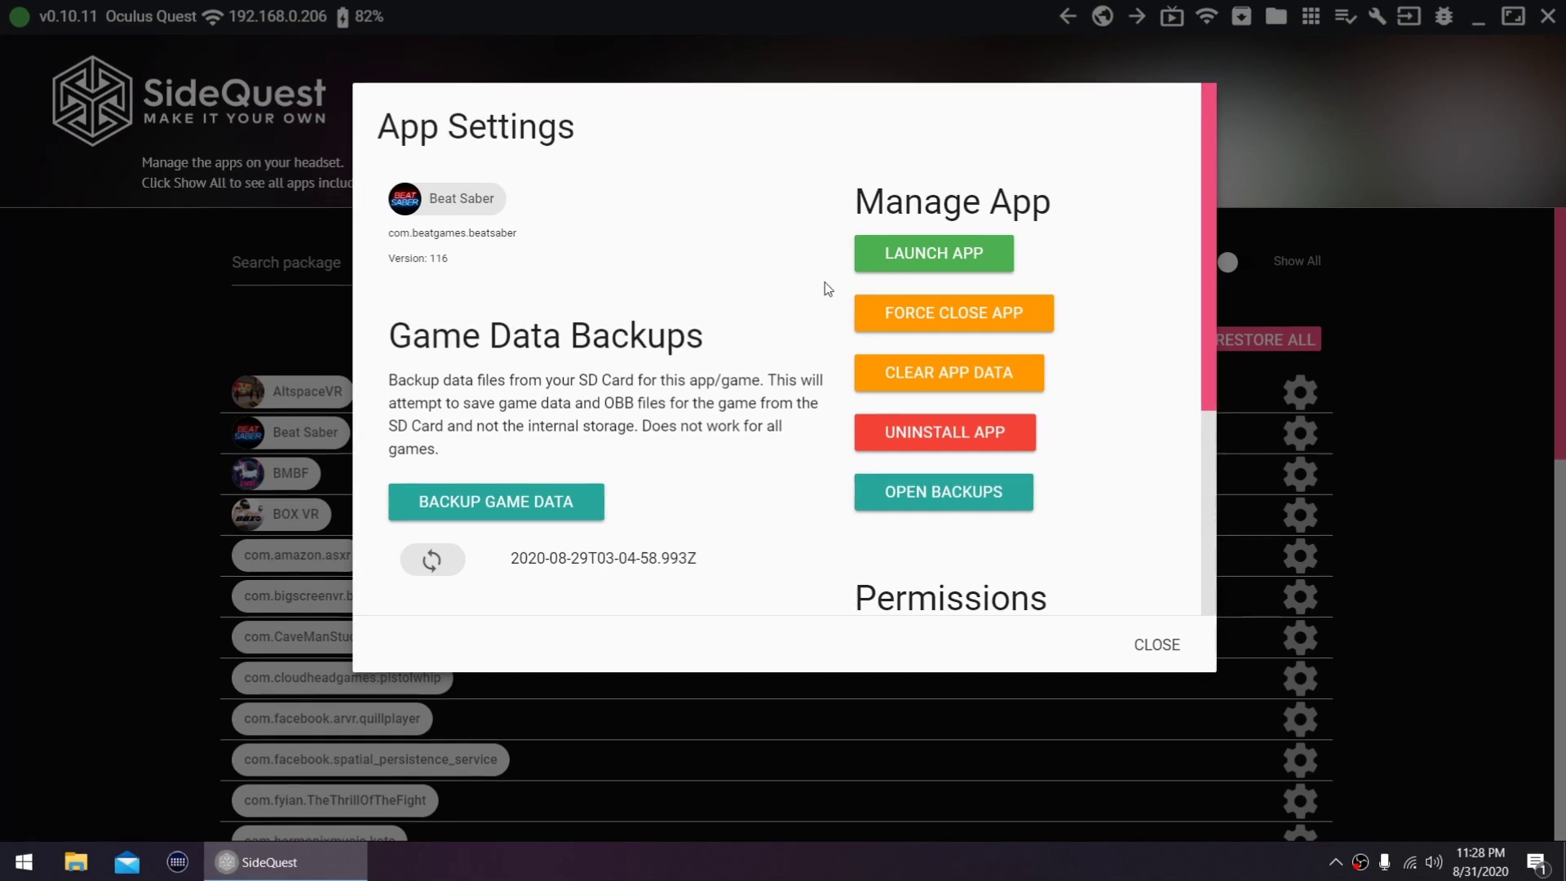
pyautogui.click(431, 574)
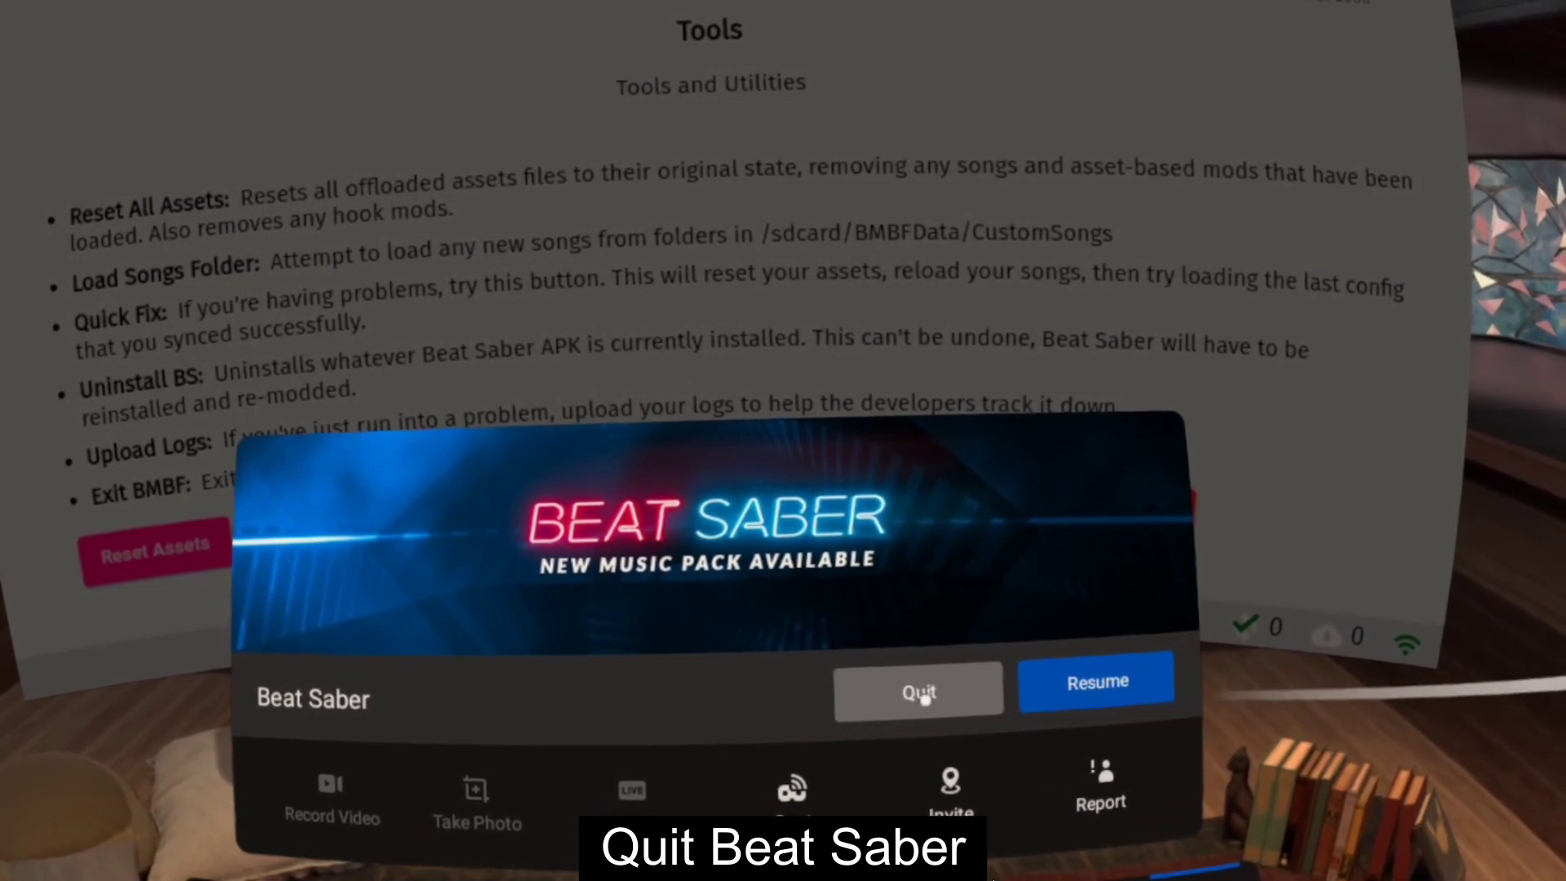
# Quit Beat Saber, turn on its Storage permission, and launch BMBF to its Tools page.
pyautogui.click(923, 697)
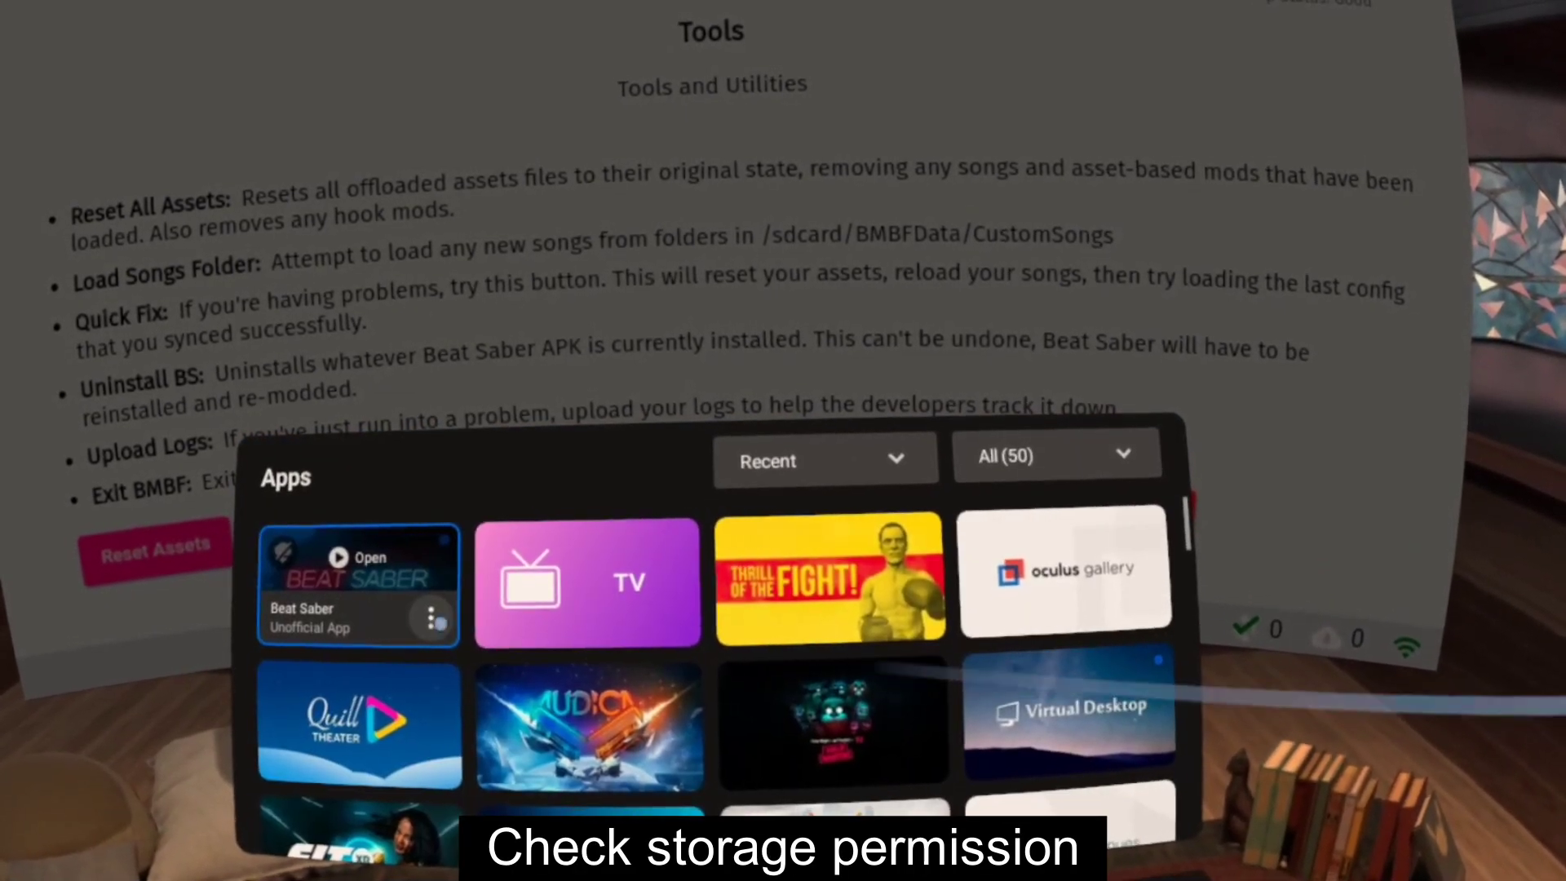
pyautogui.click(433, 622)
pyautogui.scroll(-2, 505, 644)
pyautogui.click(507, 650)
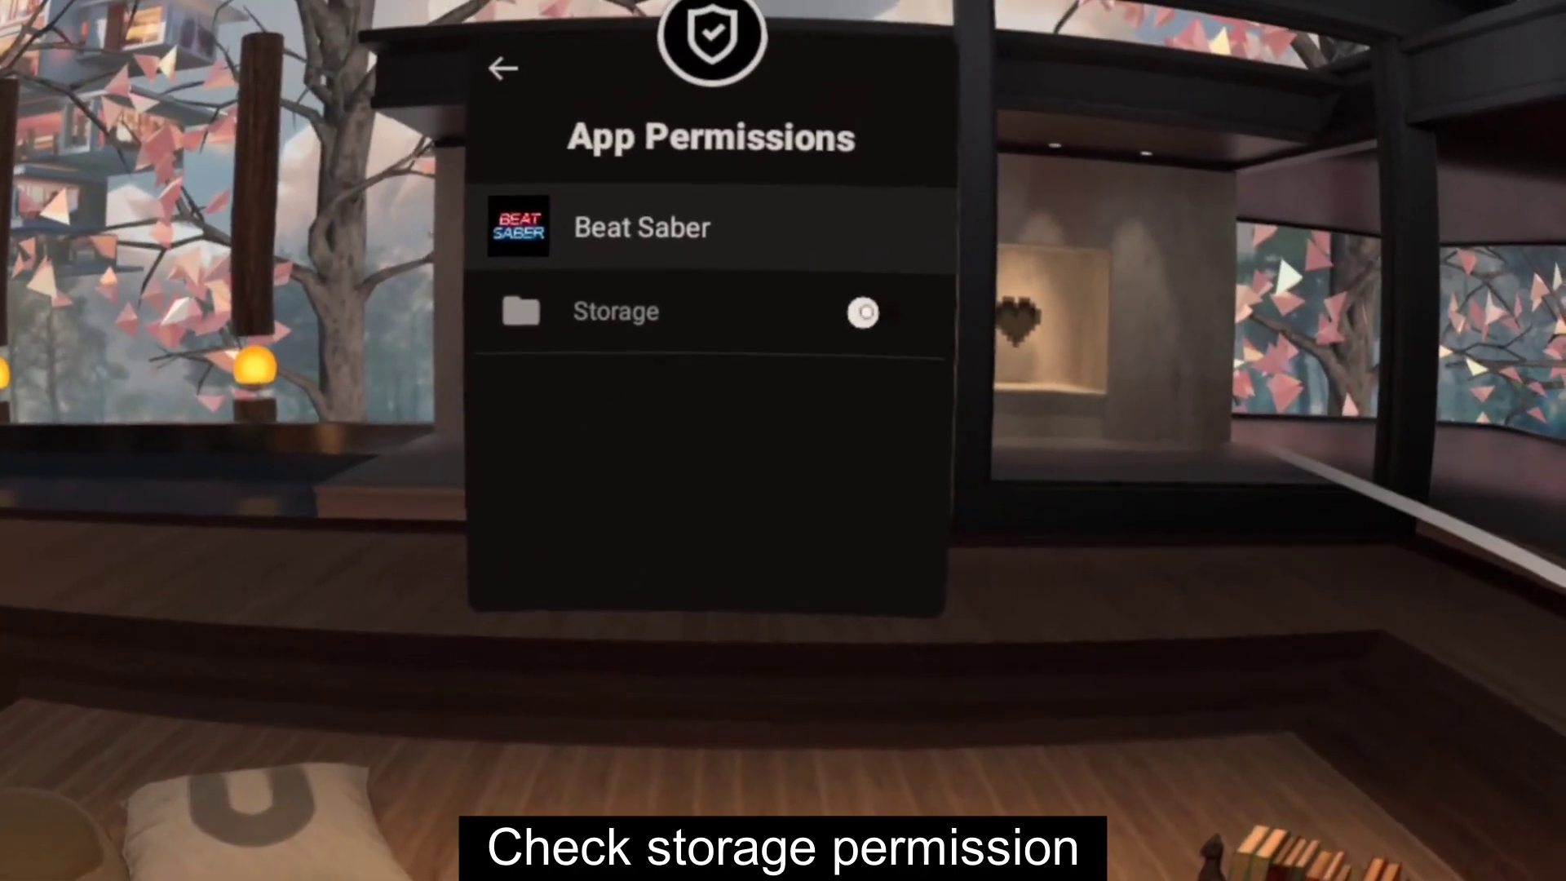
pyautogui.click(879, 270)
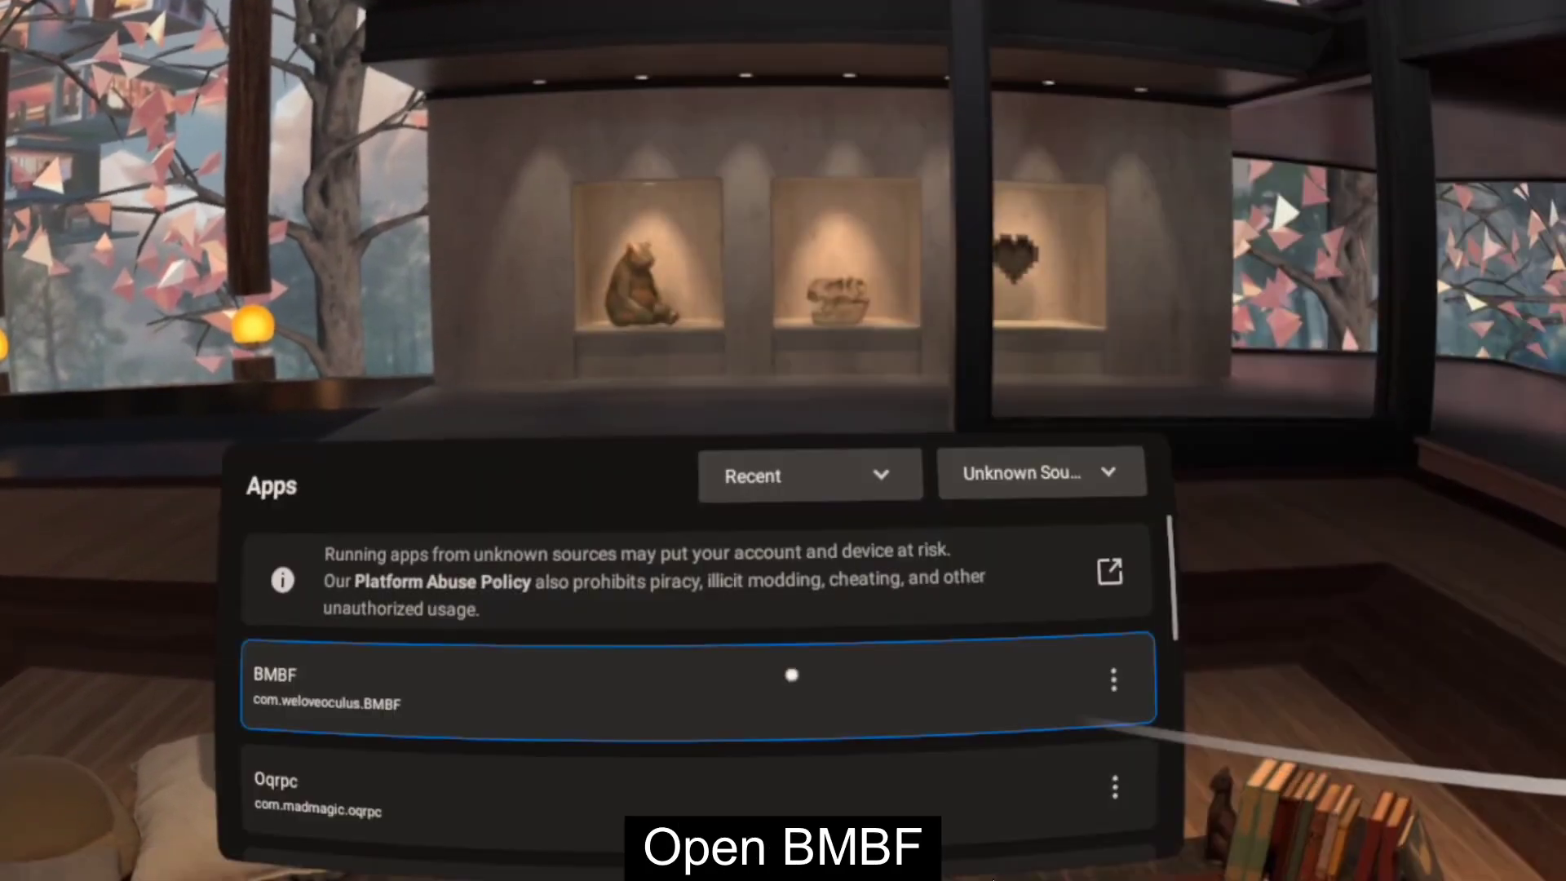
pyautogui.click(797, 660)
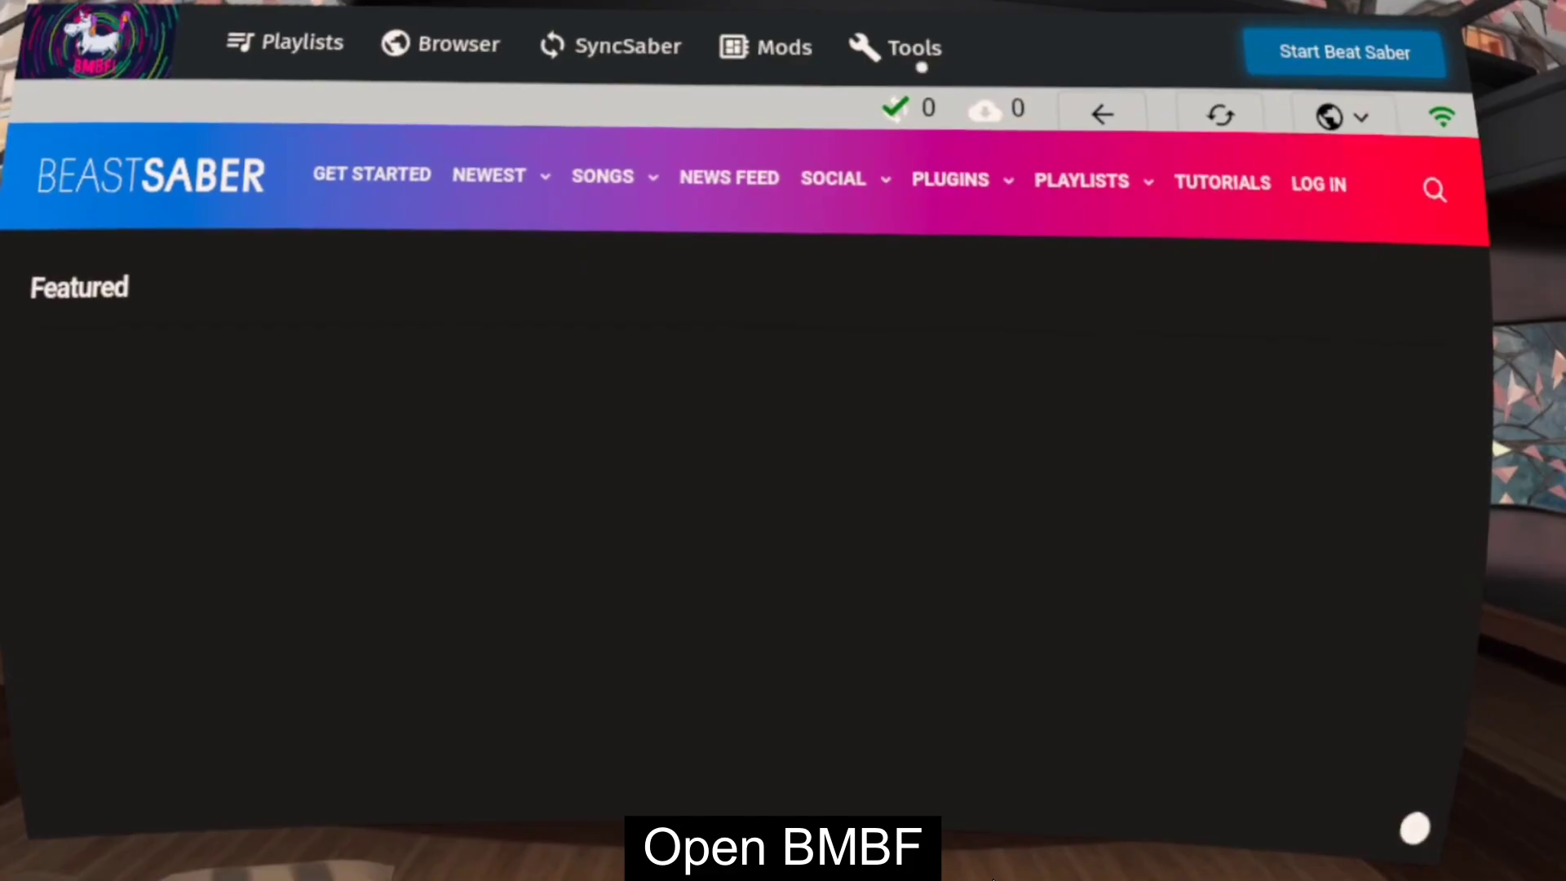
pyautogui.click(907, 46)
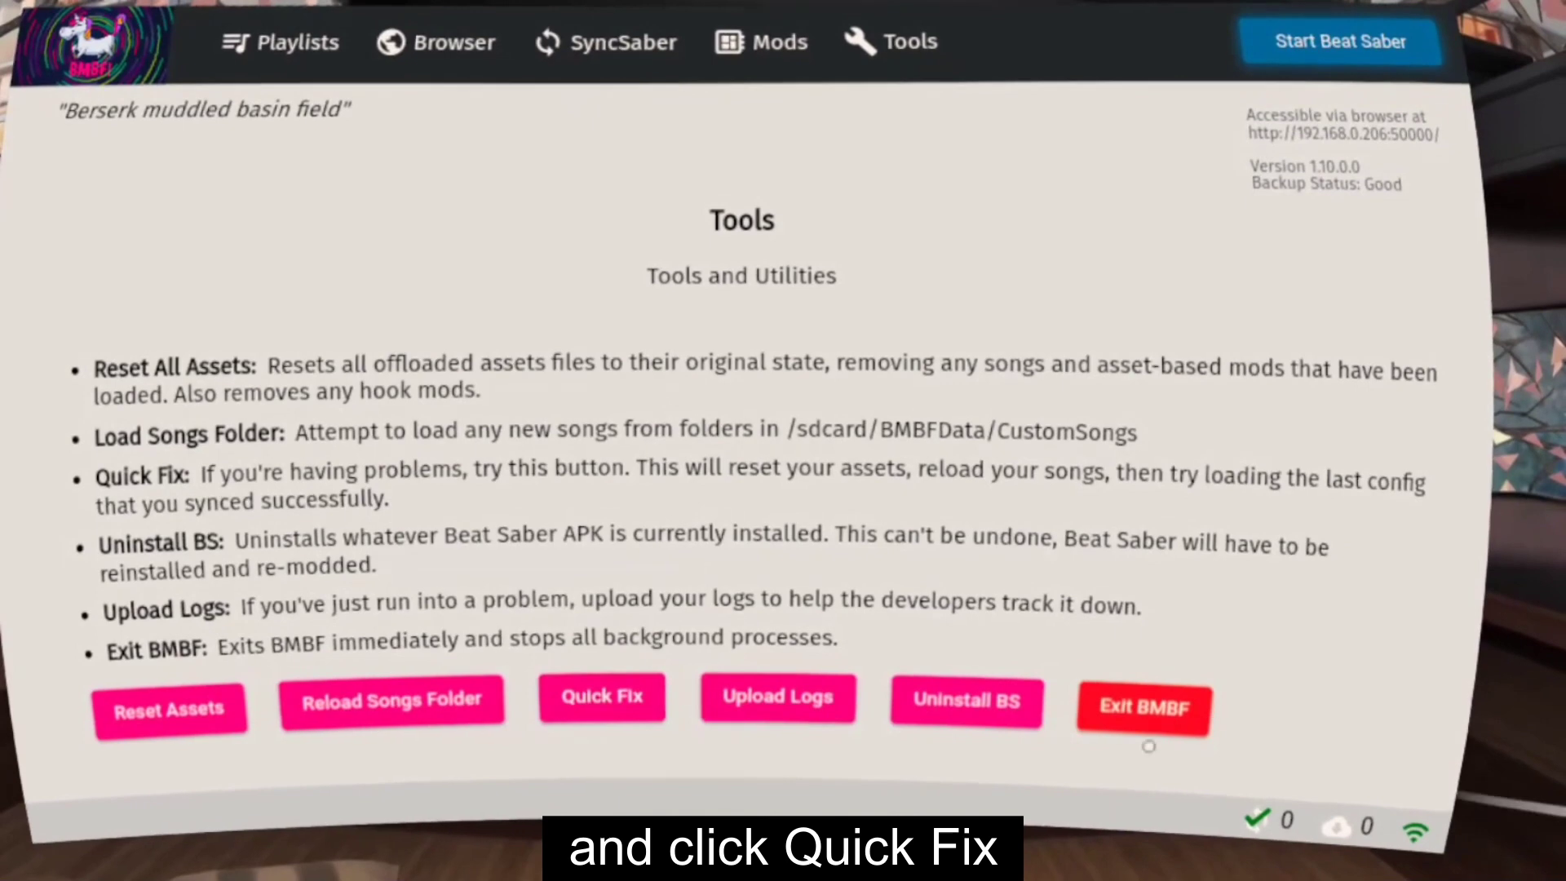
# Run Quick Fix to reset assets and reload songs, then sync the config to Beat Saber.
pyautogui.click(619, 701)
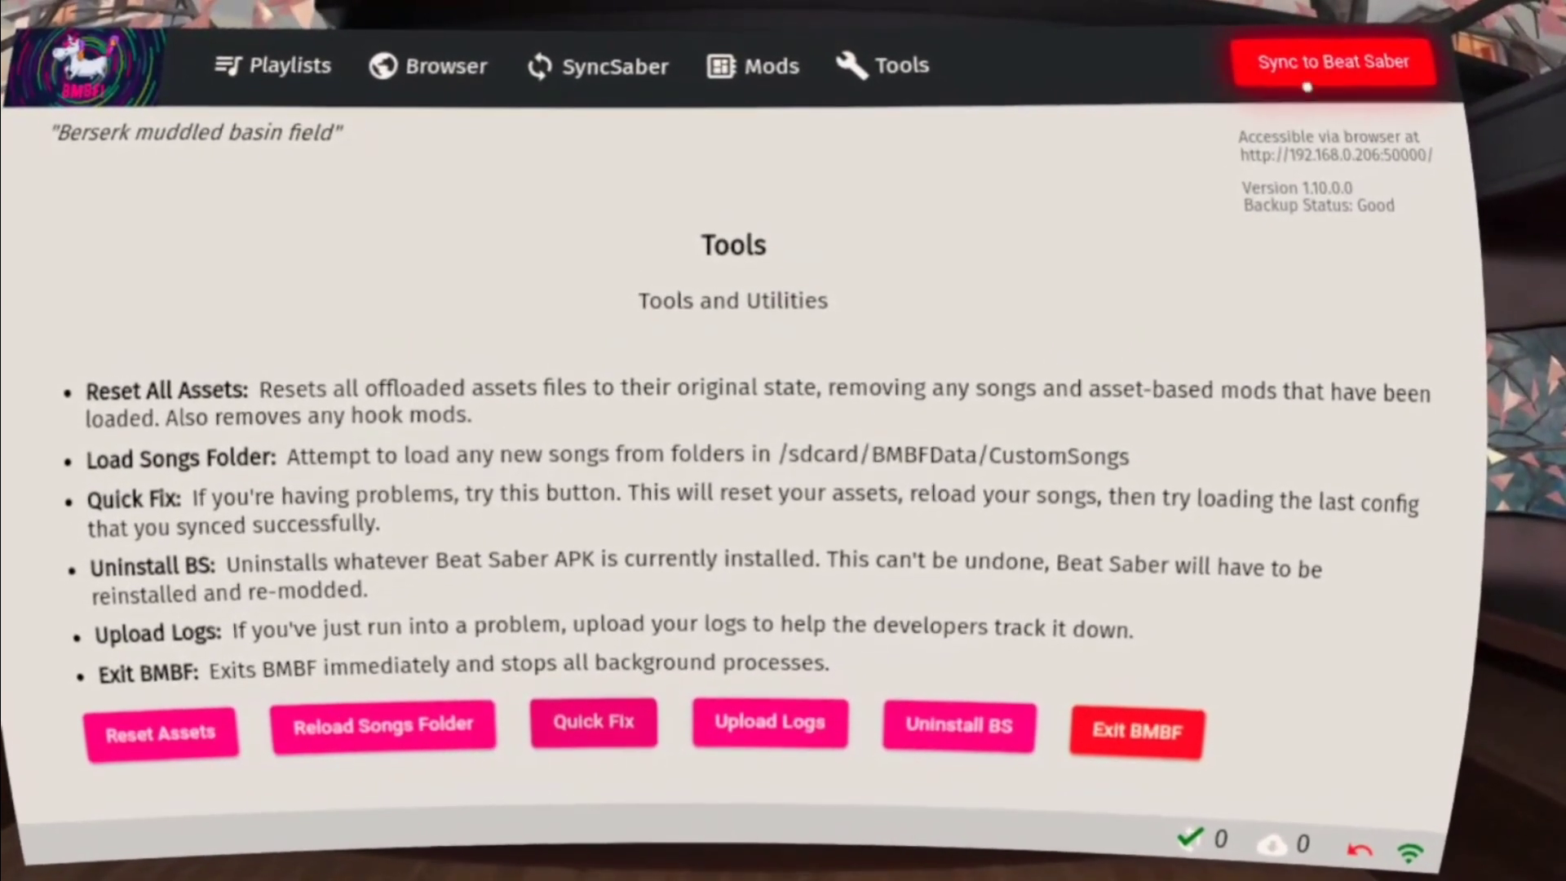
pyautogui.click(1329, 58)
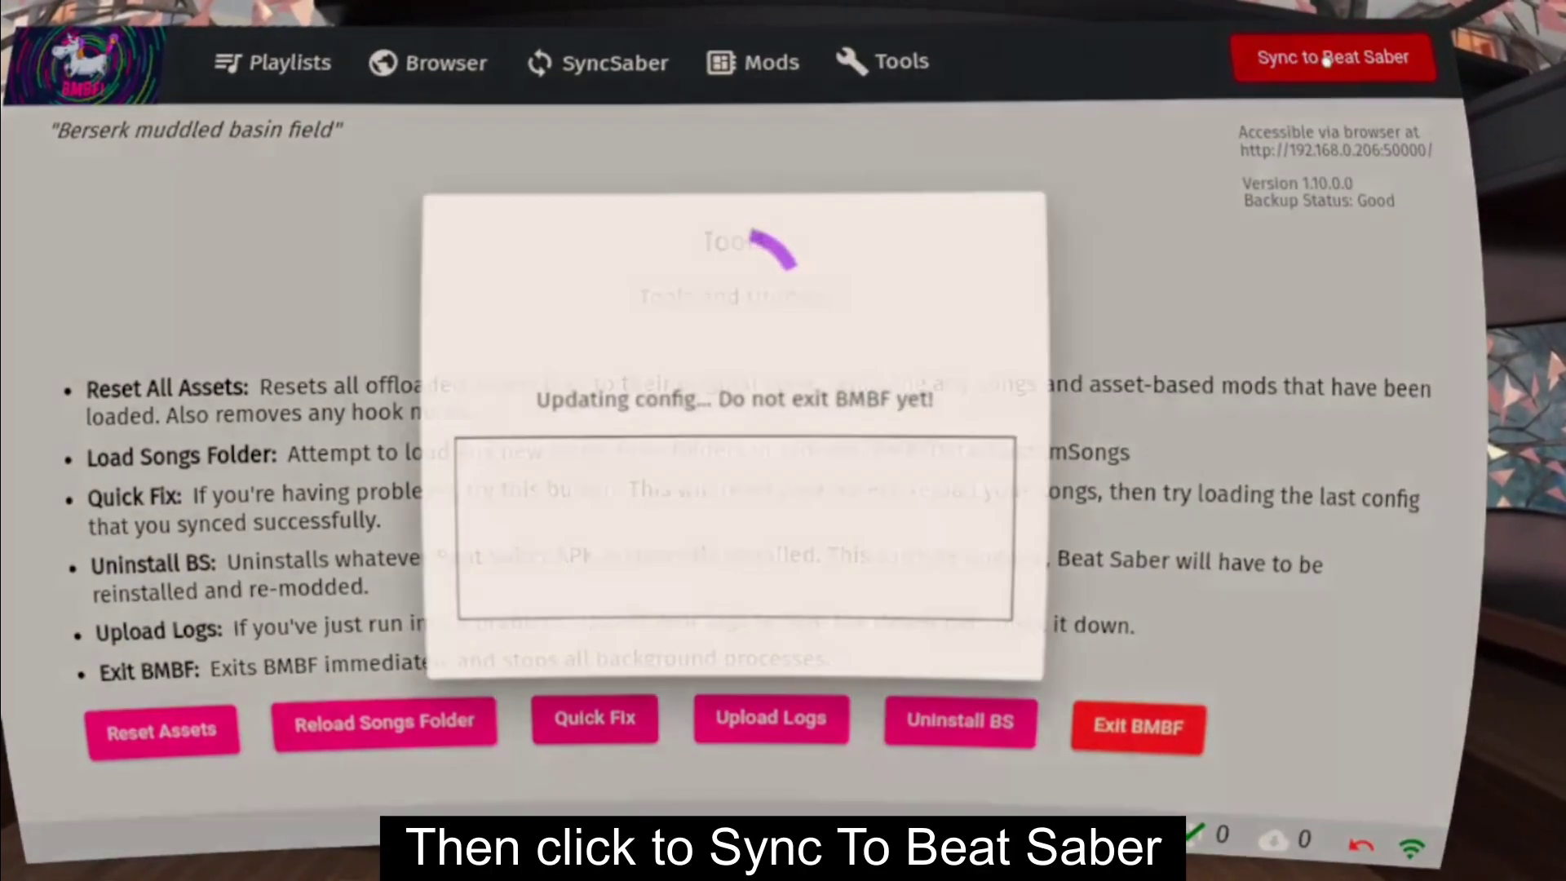